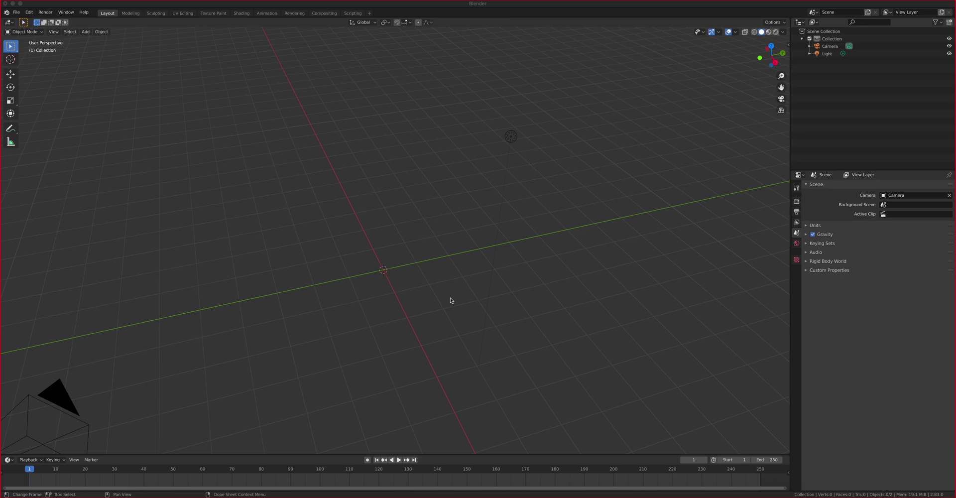
Add a Path curve at the world origin in front orthographic view.
click(476, 301)
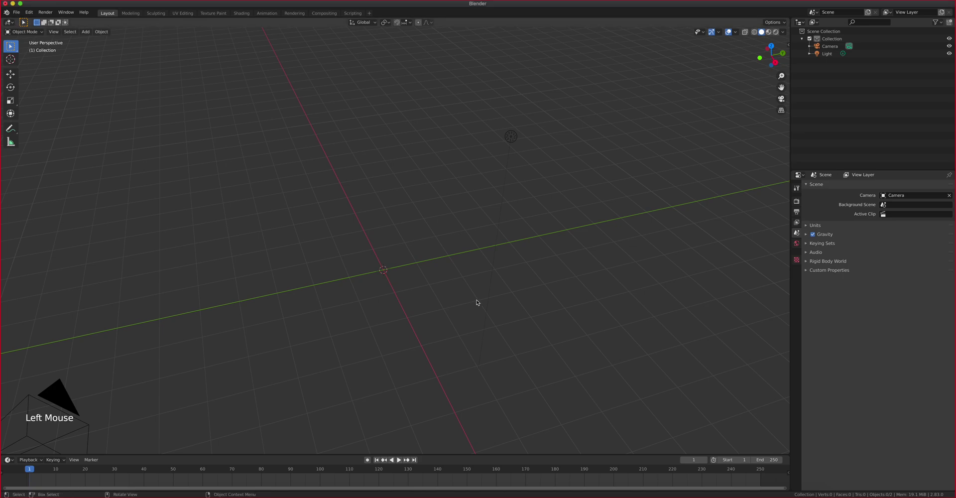
key(KP_1)
scroll(419, 265, up, 2)
scroll(418, 265, down, 3)
scroll(419, 265, up, 4)
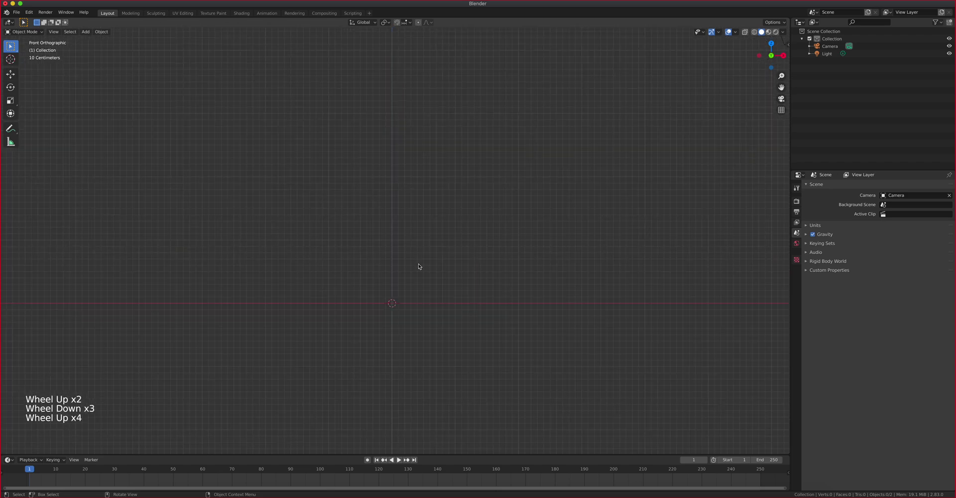
shift+middle_drag(418, 266, 417, 234)
scroll(417, 234, up, 1)
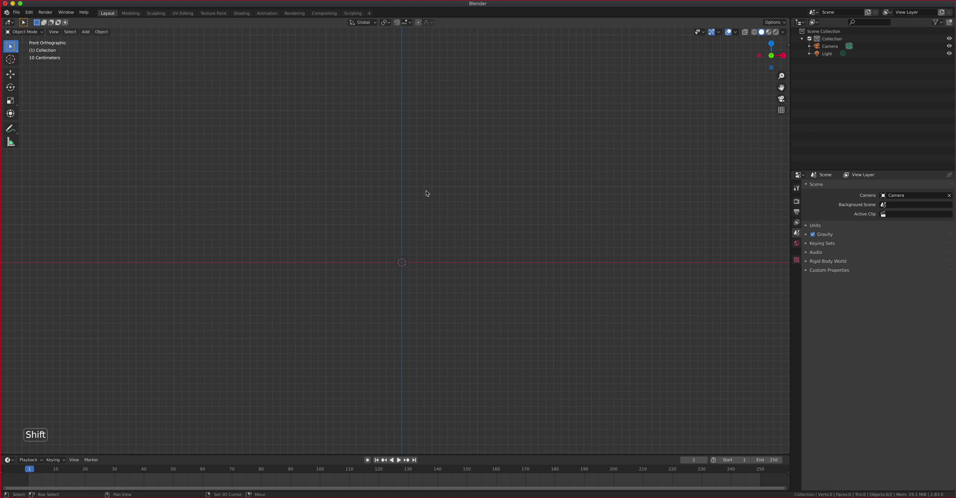
key(shift+a)
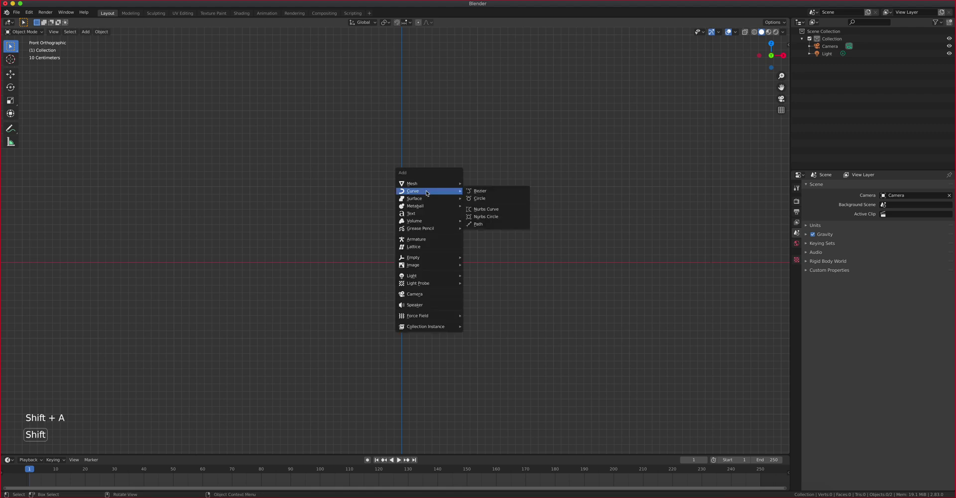
click(487, 225)
Rotate the path 90° in the front view so it stands vertically, and enter Edit Mode on it.
key(Tab)
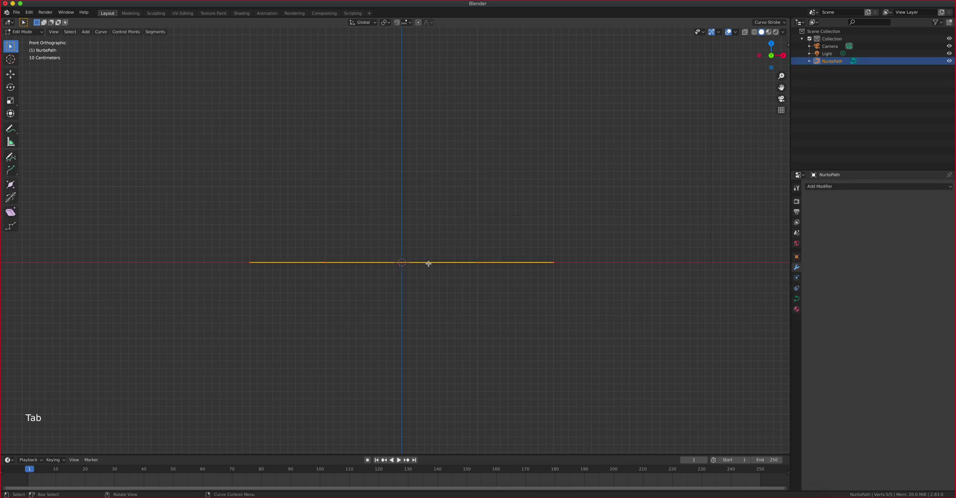
key(Tab)
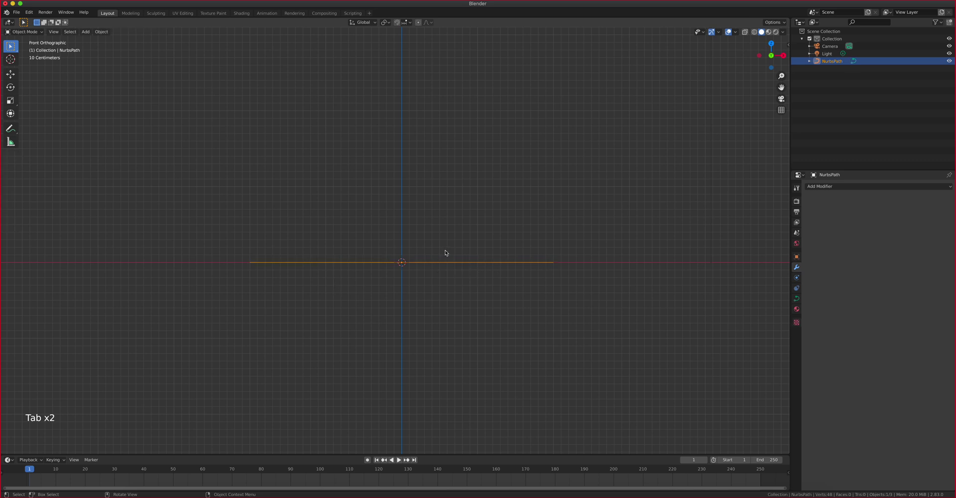
text(r90)
key(Return)
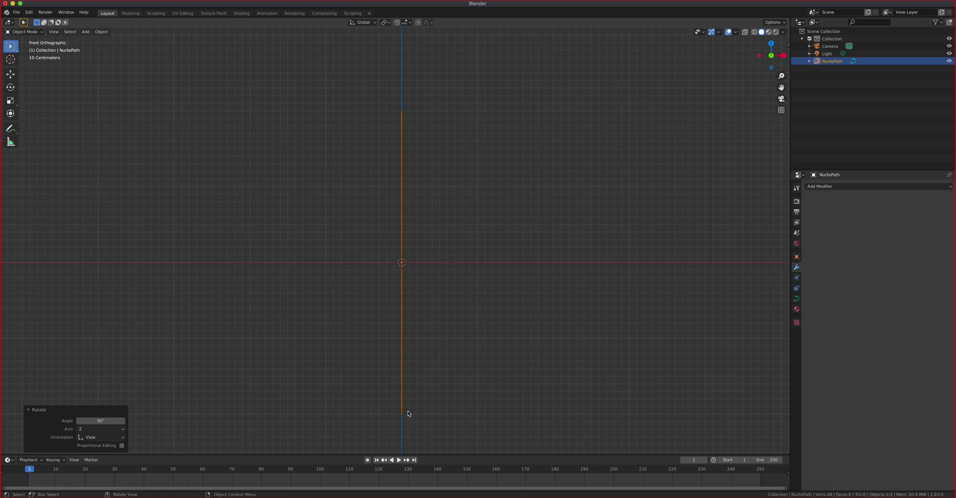
key(Tab)
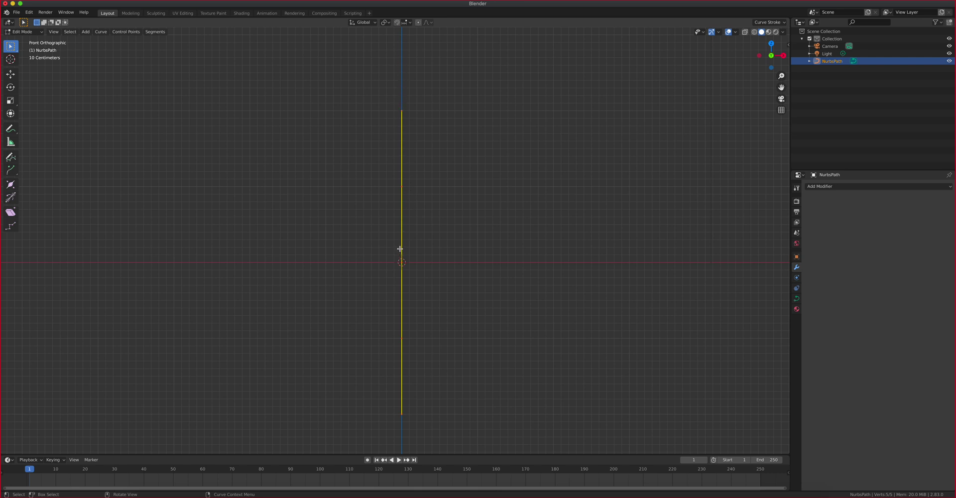
click(404, 114)
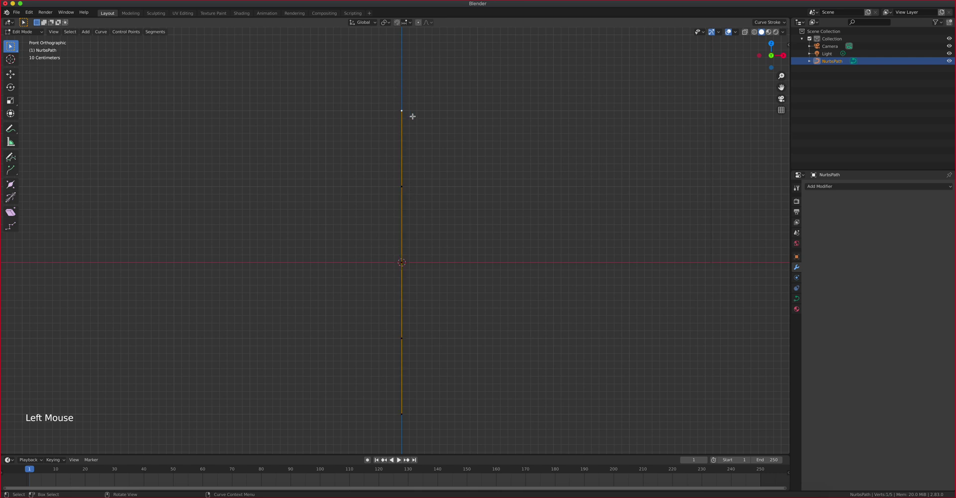
key(g)
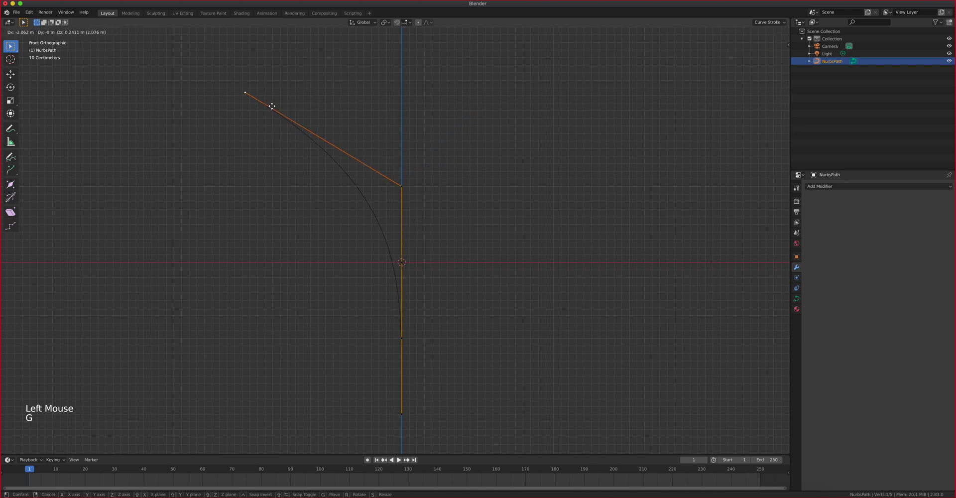
right_click(271, 106)
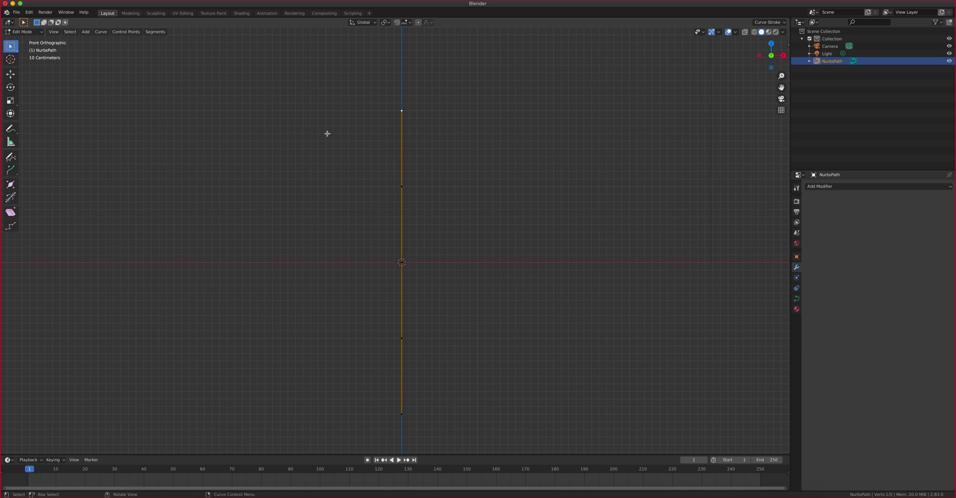
Move the second-lowest control point about -1.62 m in X and -1.00 m in Z, and place the middle control point just beyond it.
click(400, 338)
shift+middle_drag(414, 337, 418, 299)
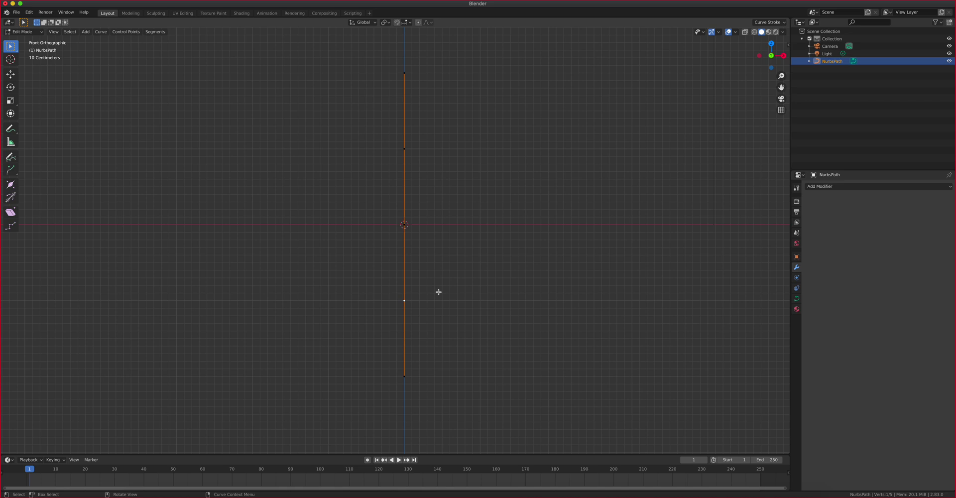
key(g)
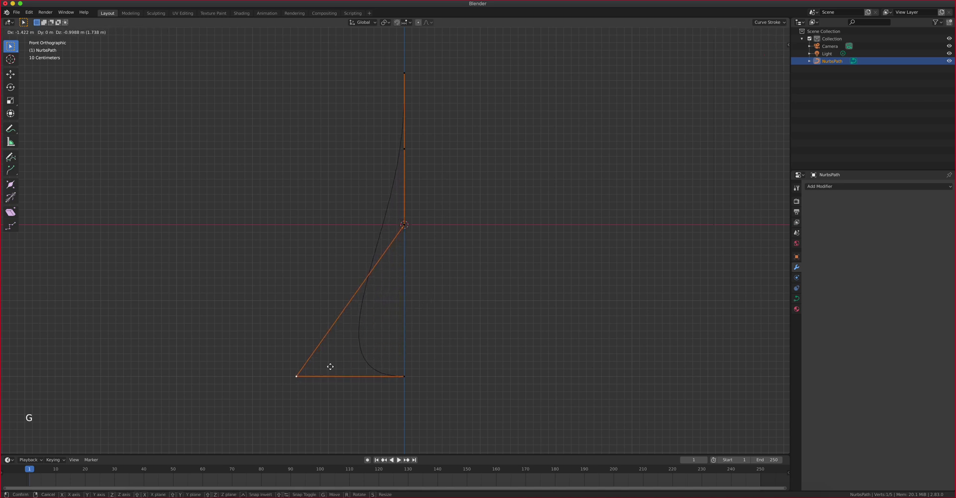
click(315, 366)
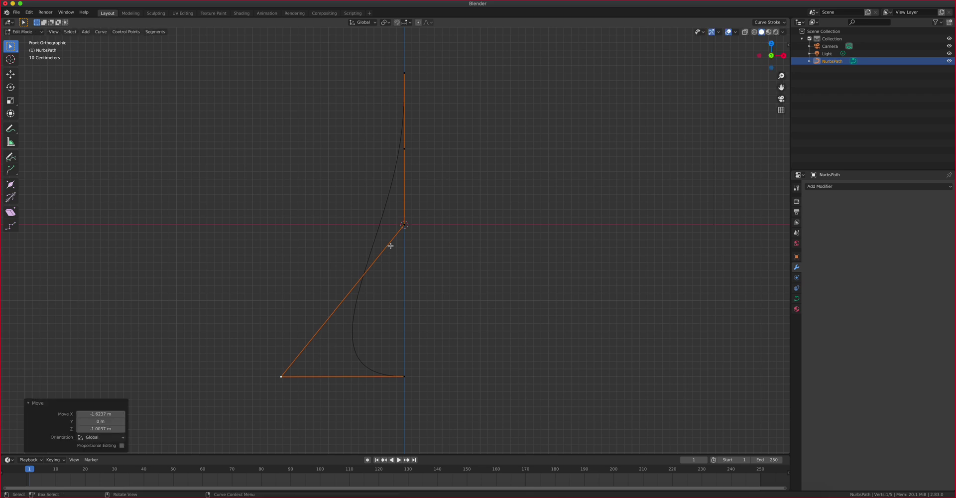
click(403, 227)
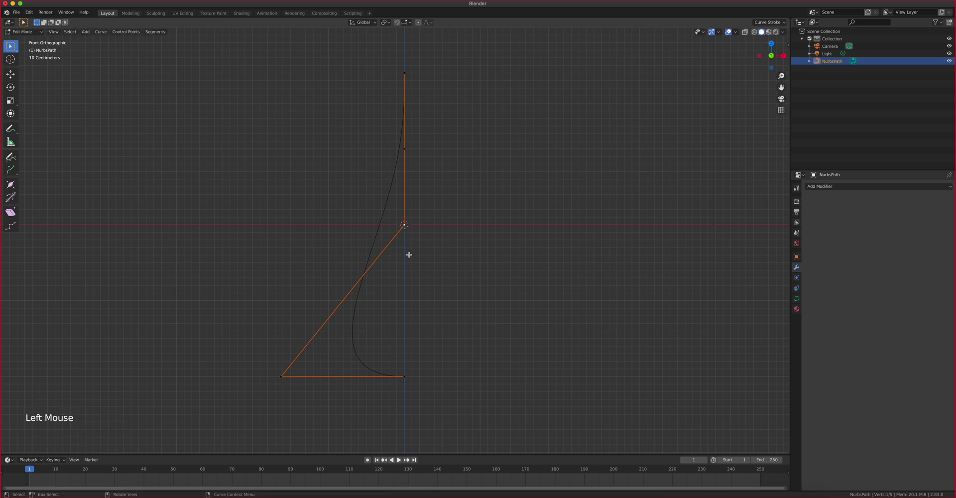
key(g)
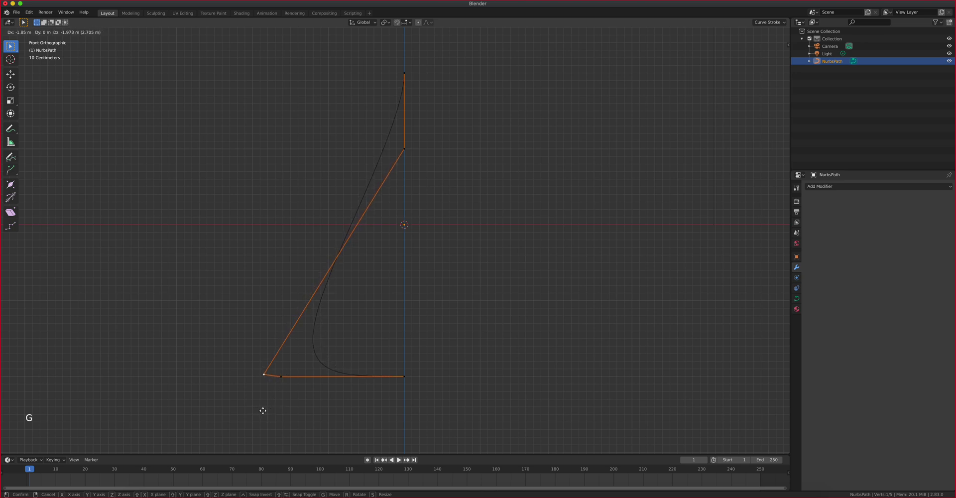
click(269, 410)
Move the second-highest control point about -1.80 m in X and -2.90 m in Z, and the top end point about -1.67 m and -3.77 m.
click(403, 149)
key(g)
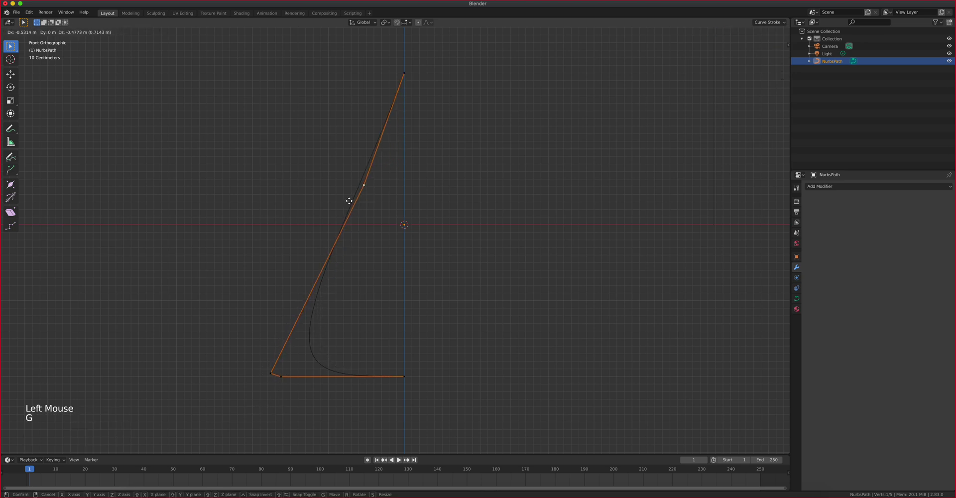
click(268, 369)
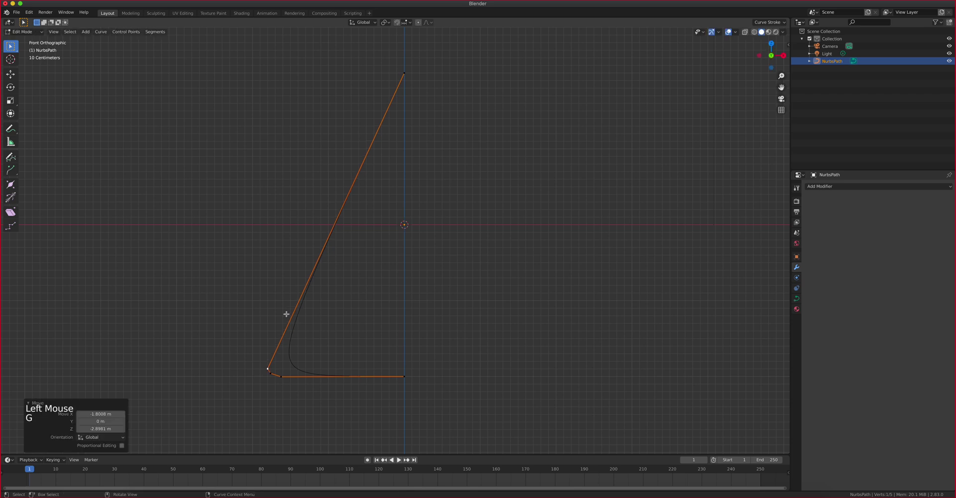
click(405, 74)
key(g)
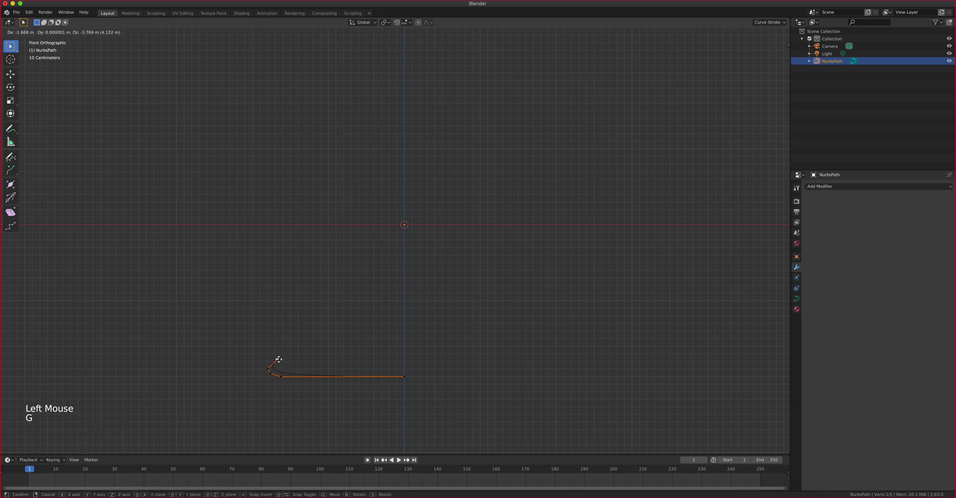
click(277, 359)
Subdivide the long bottom segment between the base corner point and the end point on the Z axis with one cut.
scroll(308, 348, up, 3)
shift+middle_drag(312, 345, 392, 179)
scroll(352, 231, up, 2)
shift+middle_drag(351, 231, 400, 161)
scroll(425, 215, up, 2)
shift+middle_drag(373, 241, 235, 262)
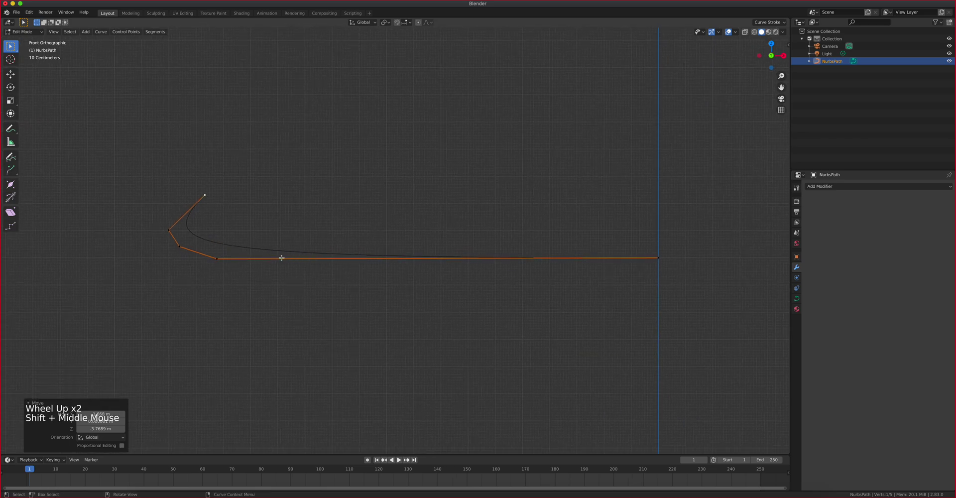
click(216, 258)
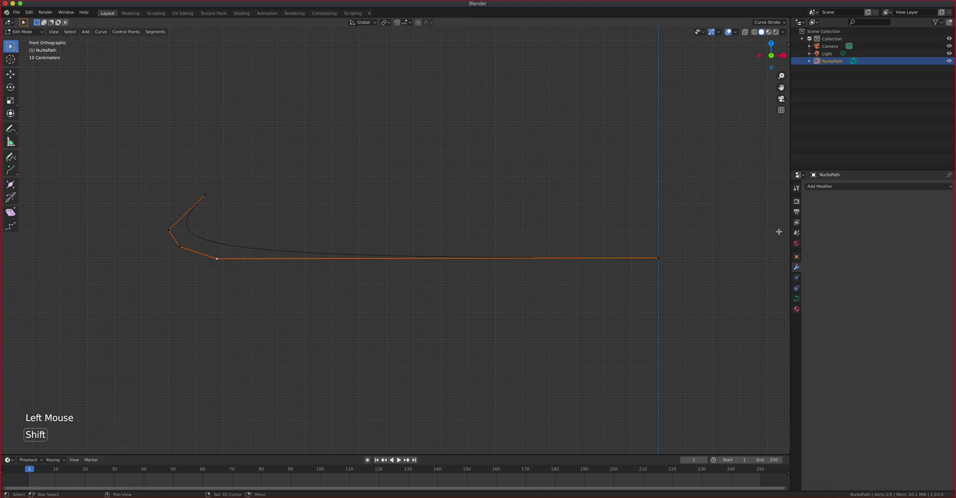
shift+click(657, 258)
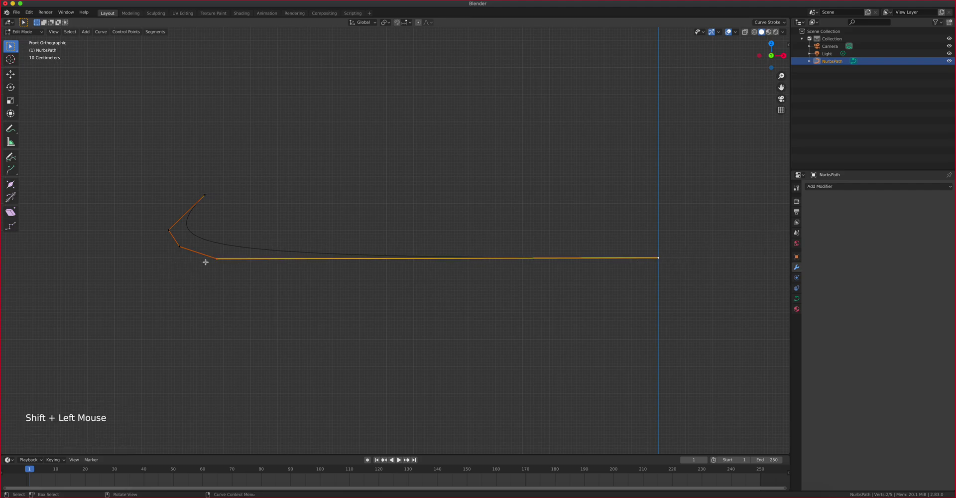
right_click(418, 257)
click(419, 257)
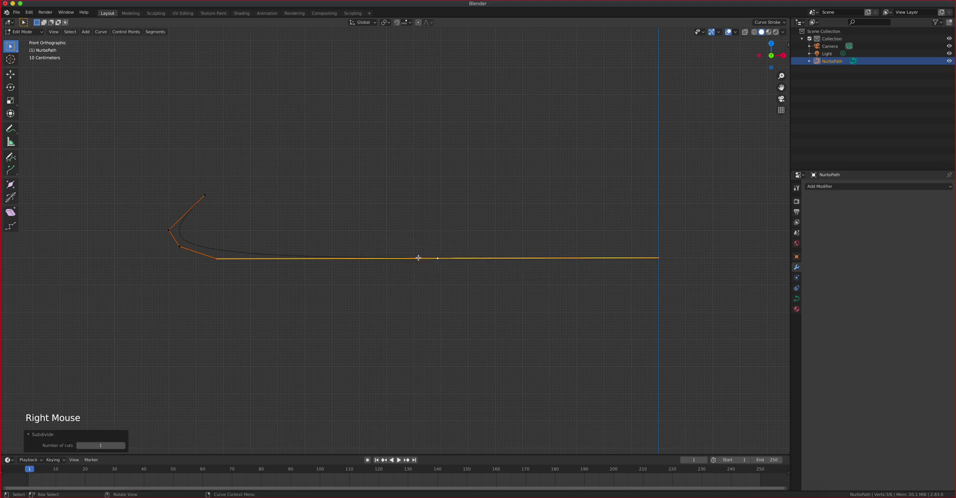
Slide the new control point about -0.77 m along X towards the corner, and nudge the corner point about -0.02 m in X and -0.003 m in Z.
click(437, 258)
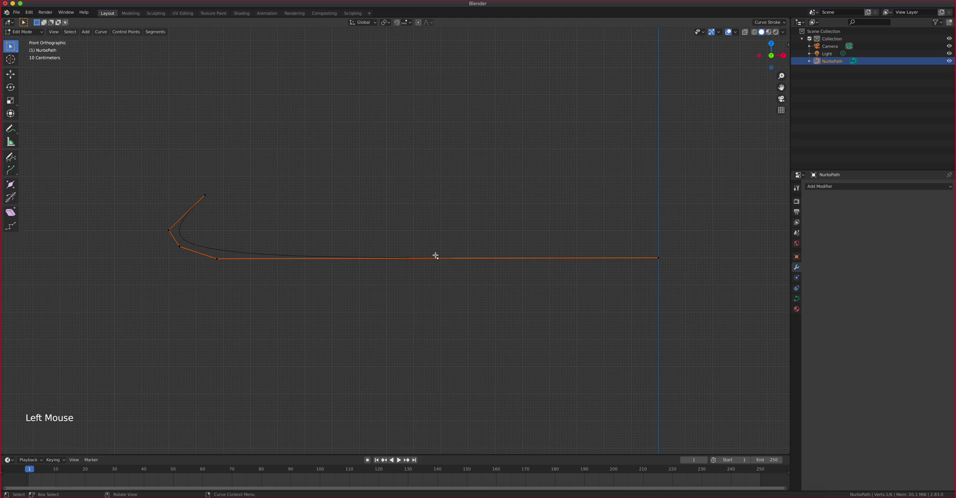
key(g)
key(x)
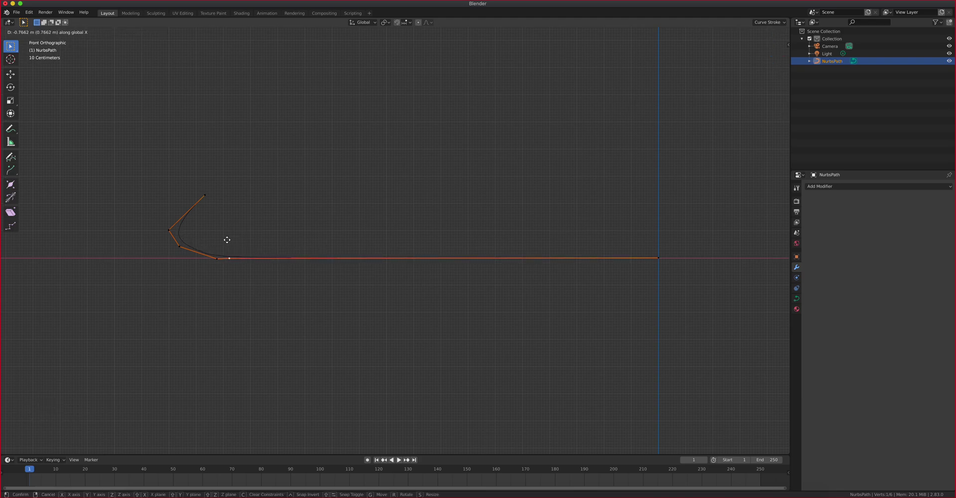
click(225, 240)
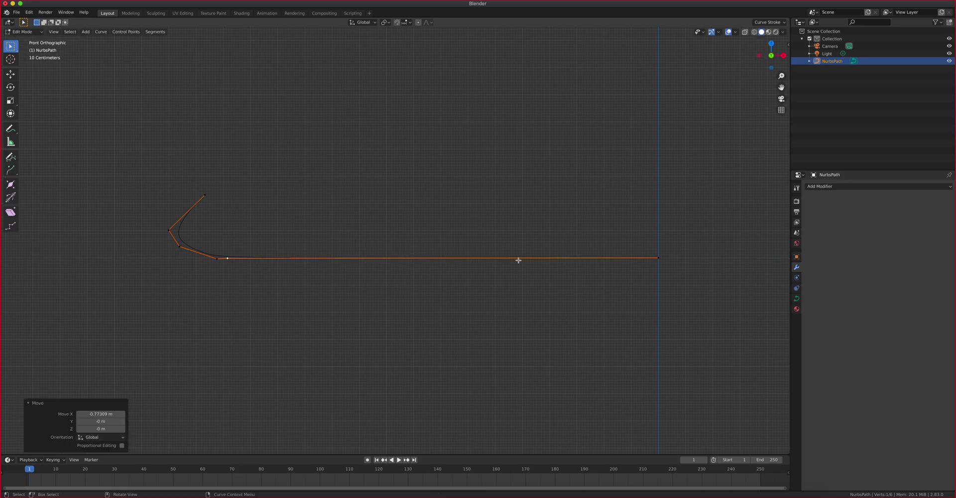
click(215, 259)
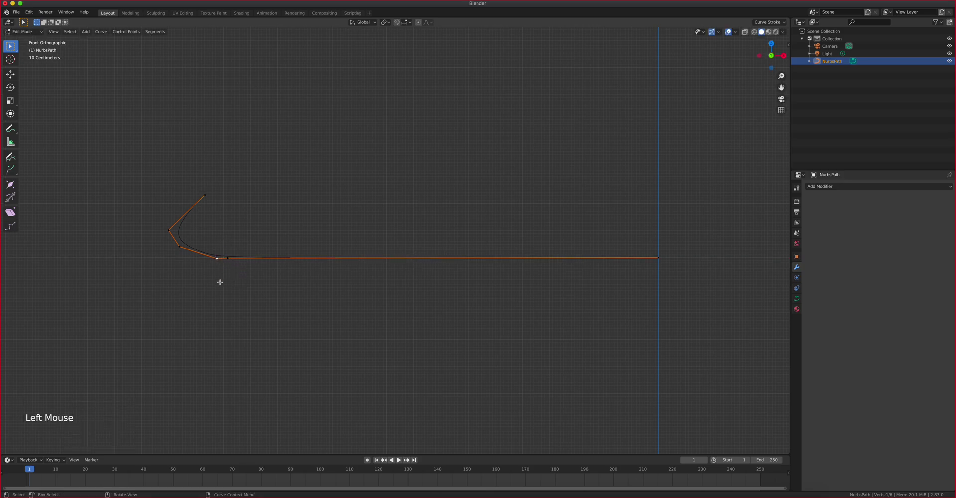
key(g)
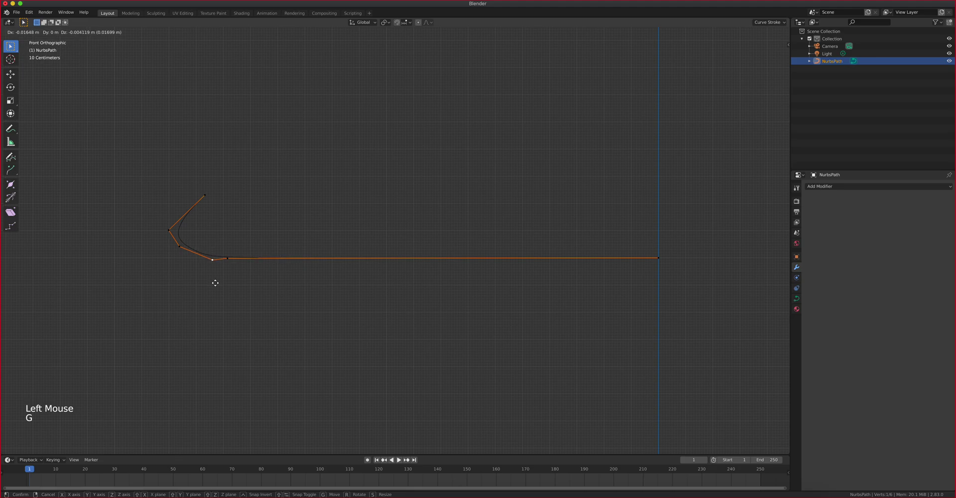
click(214, 282)
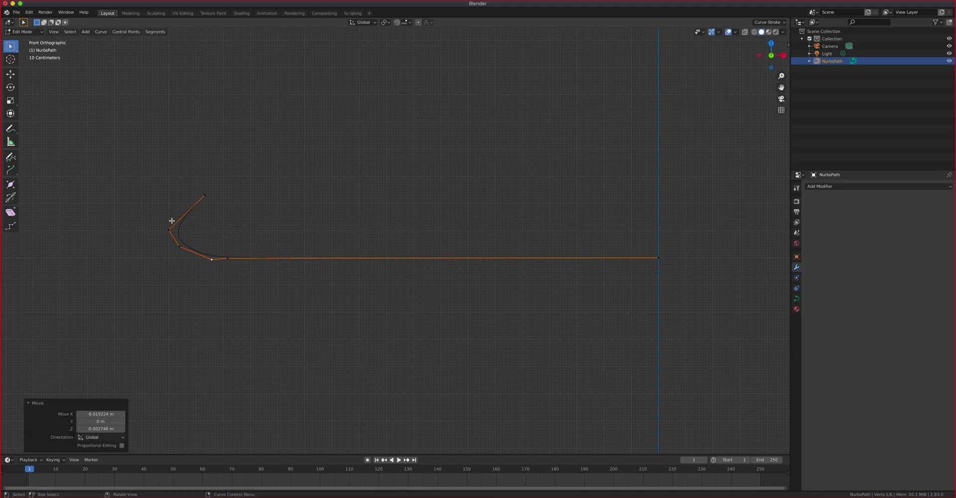
Extrude the open upper end of the curve about 1.21 m in X and 0.17 m in Z to form the sloping top of the base.
scroll(348, 266, up, 1)
scroll(354, 265, down, 7)
shift+middle_drag(400, 225, 286, 338)
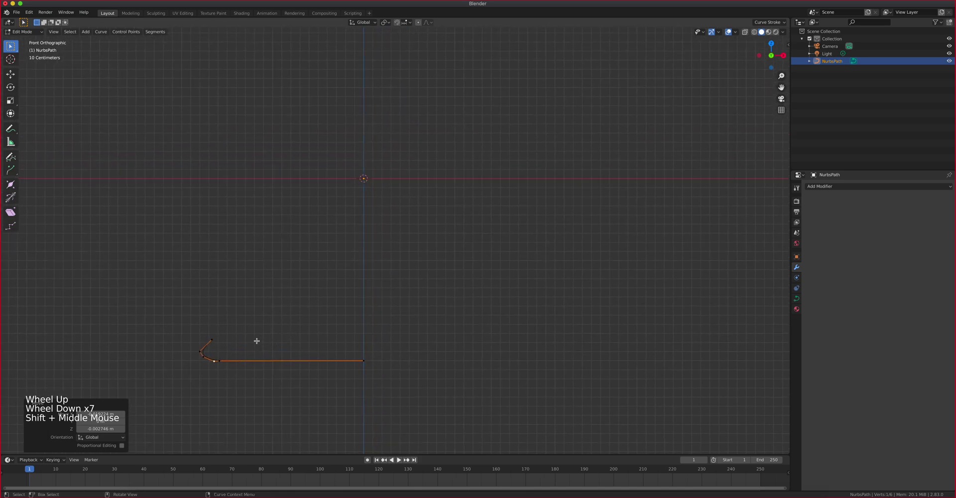
click(214, 340)
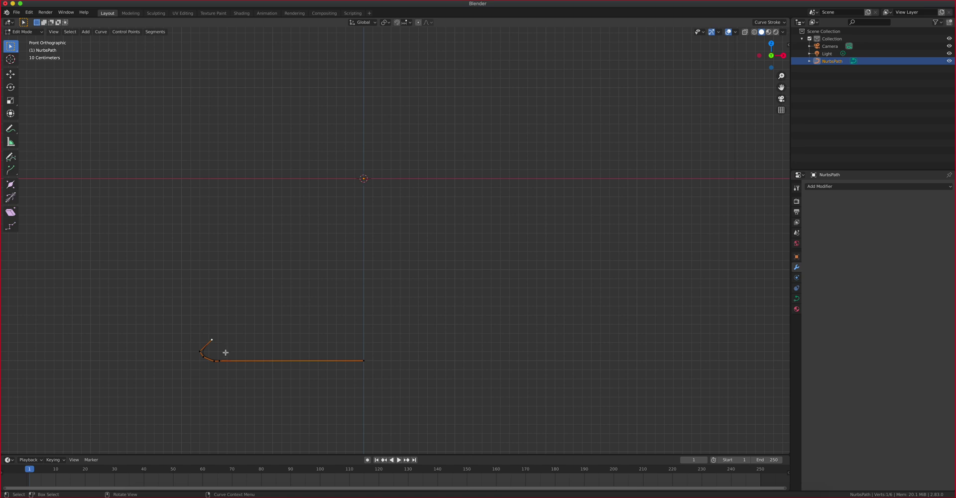
key(e)
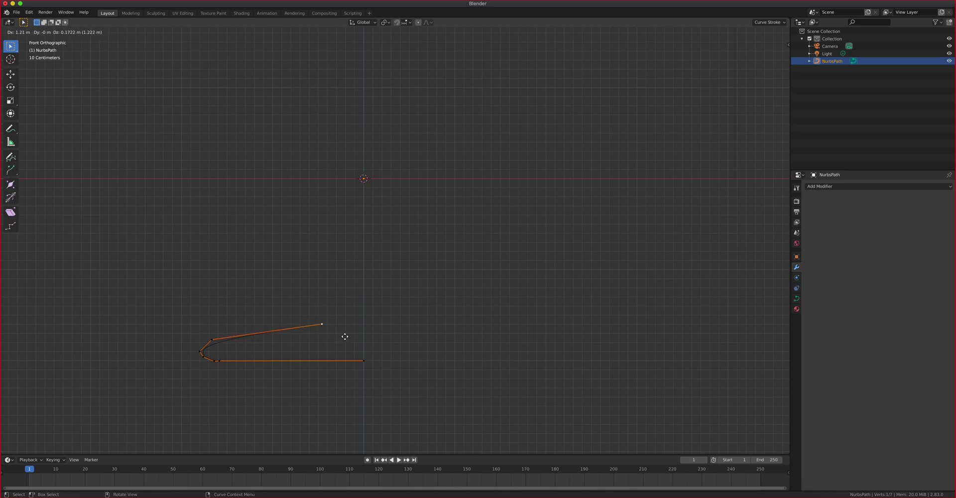
click(344, 337)
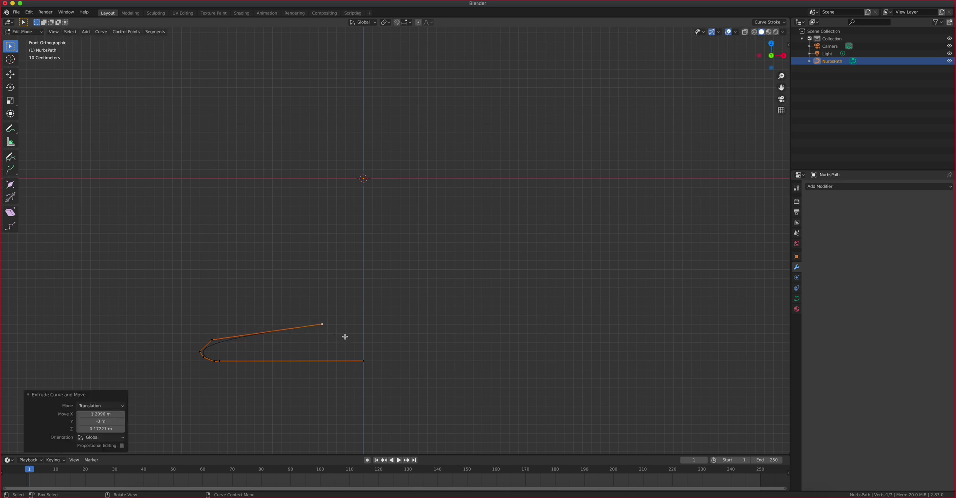
Extrude four more points: a short outward lip, a step back inward, a rise of about 0.21 m, and a segment about 0.15 m in X and 0.06 m in Z.
key(e)
click(353, 334)
key(e)
click(336, 321)
key(e)
click(337, 304)
key(e)
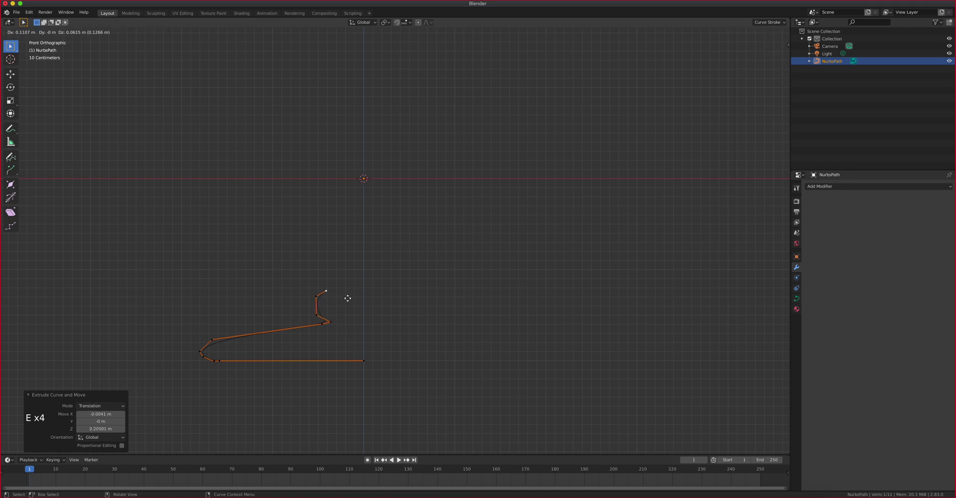
click(349, 298)
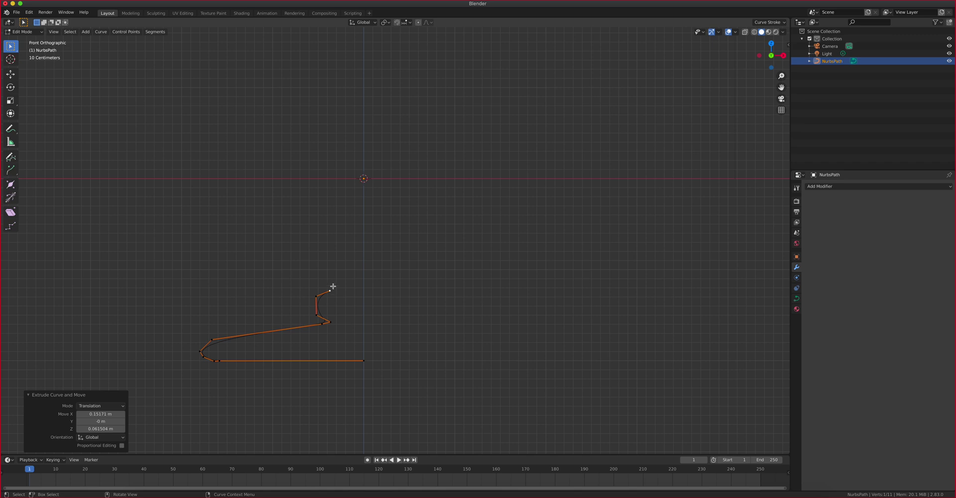
Extrude the stem upward from the open end, and add four short points for a knob above it, the last about 0.07 m in X and 0.05 m in Z.
key(e)
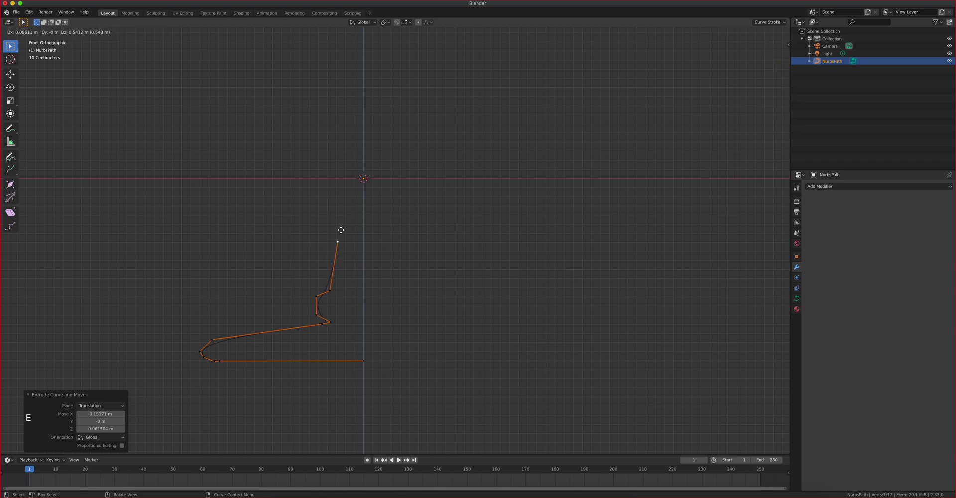
click(346, 179)
key(e)
click(342, 178)
key(e)
click(331, 166)
key(e)
click(330, 148)
key(e)
click(337, 145)
Extrude three points flaring outward and up for the bowl's underside: a short one, one about -0.46/0.43 m, one about -0.12/0.67 m in X/Z.
shift+middle_drag(335, 145, 348, 271)
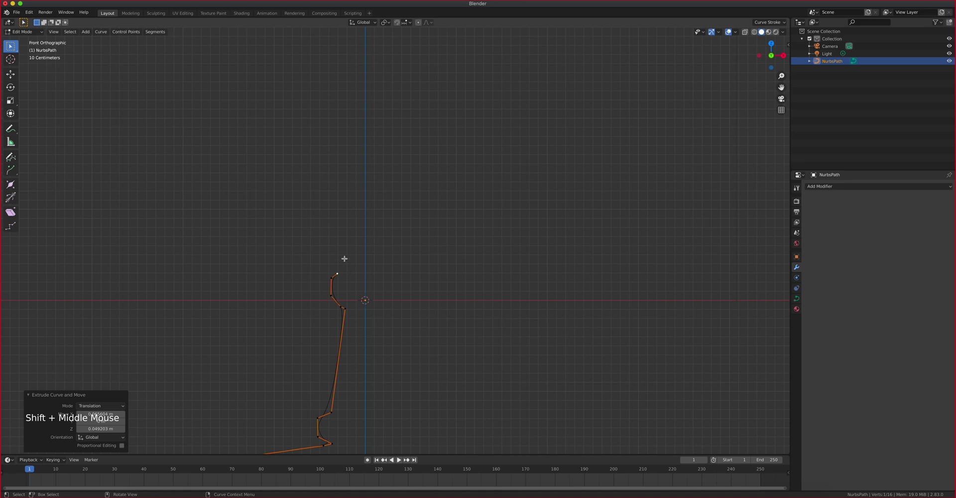
key(e)
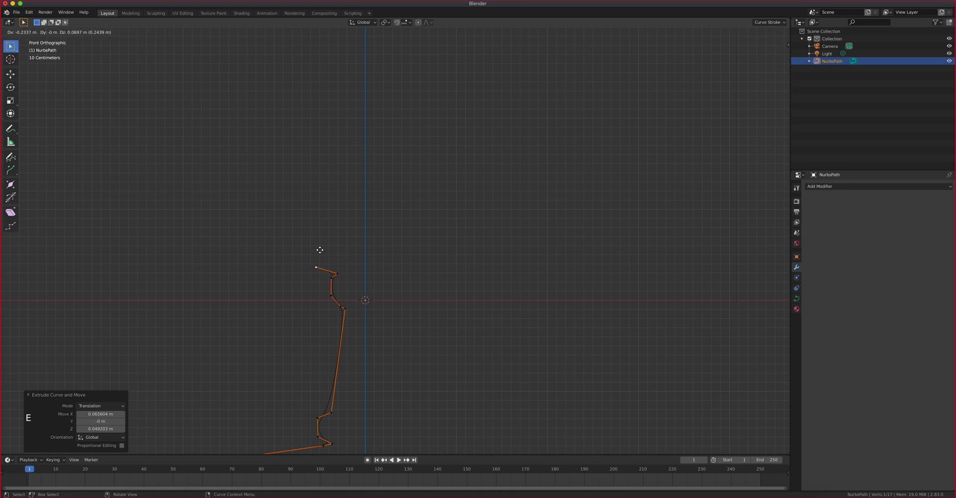
click(316, 246)
key(e)
click(265, 200)
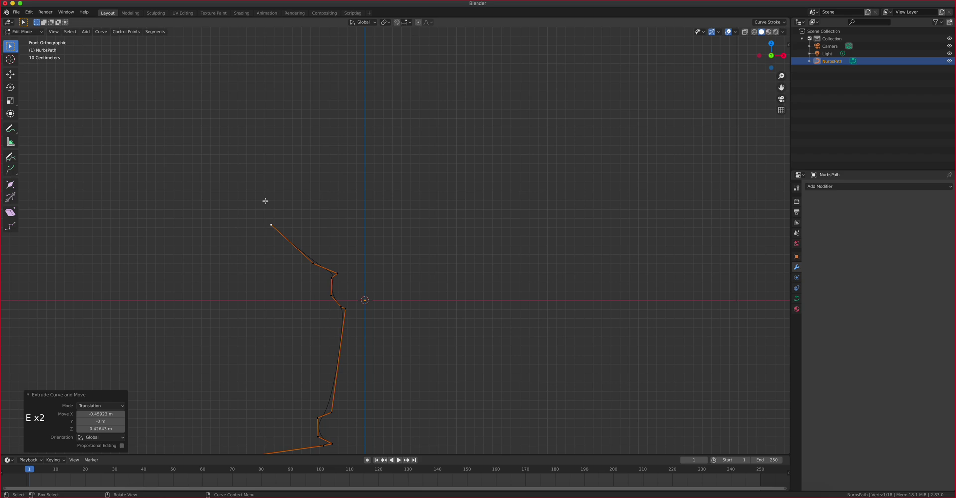
key(e)
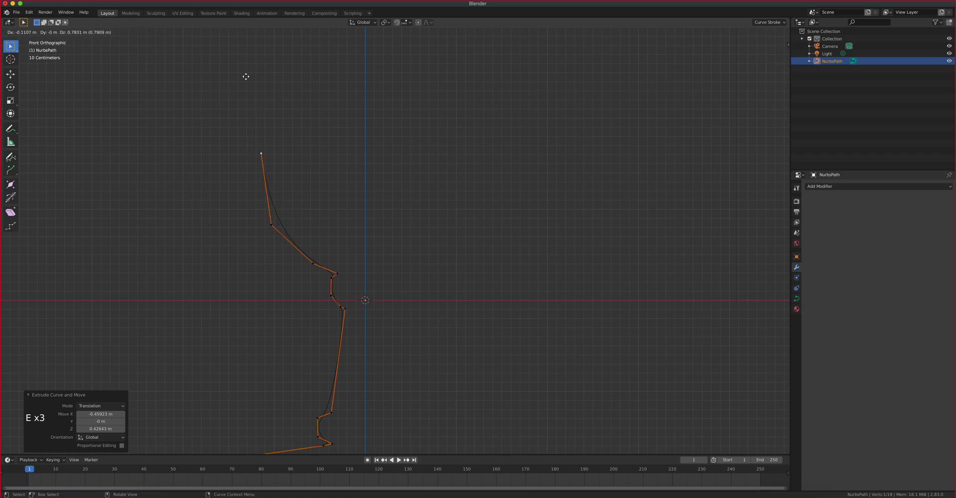
click(244, 87)
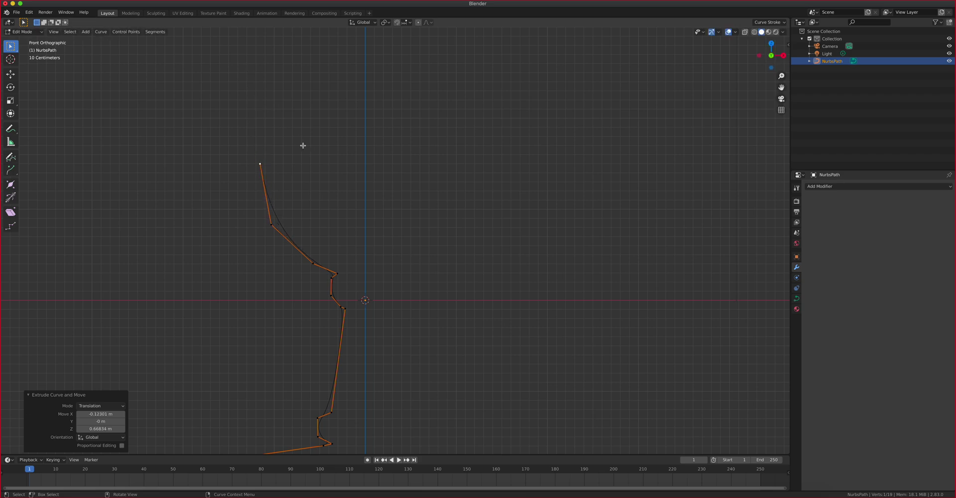
Extrude the bowl's outer wall about 2.85 m in Z, and form the rim with points about 0.09 m up, 0.09 m inward and 0.11 m down.
scroll(300, 145, down, 4)
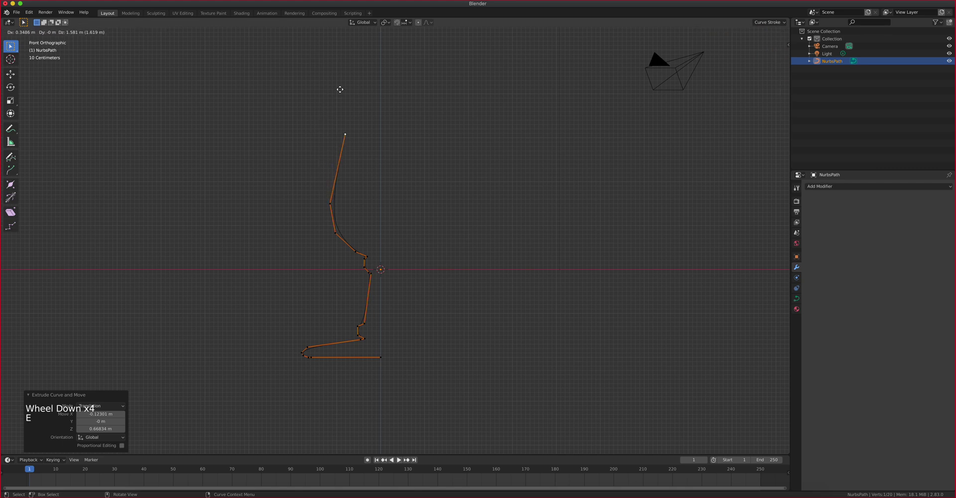
click(341, 44)
shift+middle_drag(375, 141, 336, 187)
scroll(336, 186, up, 3)
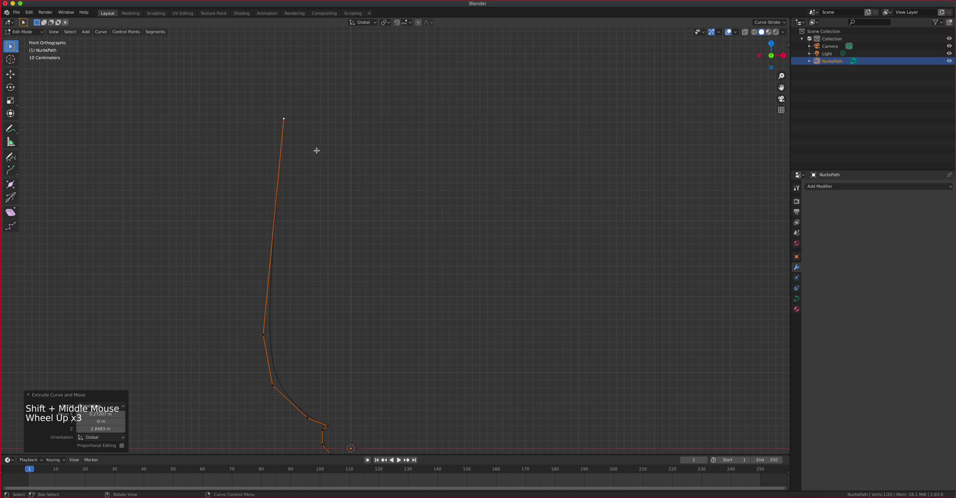
key(e)
click(303, 132)
key(e)
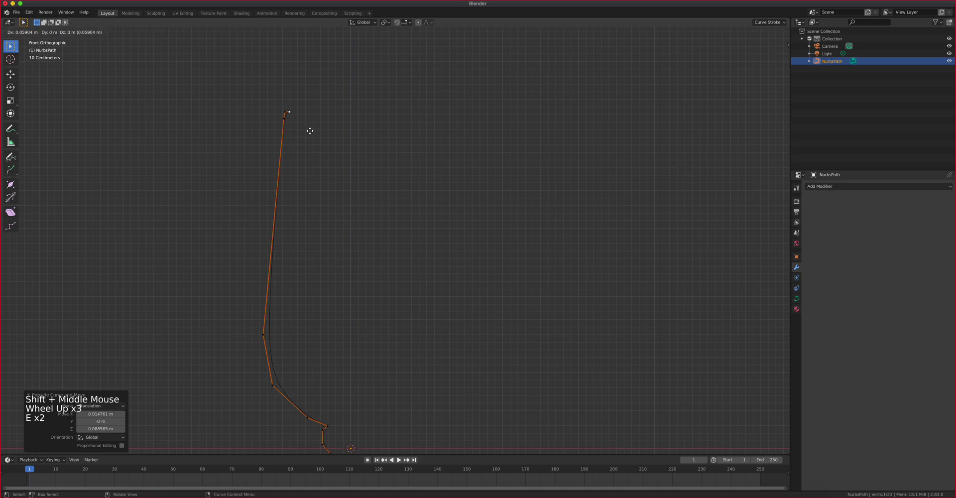
click(312, 131)
key(e)
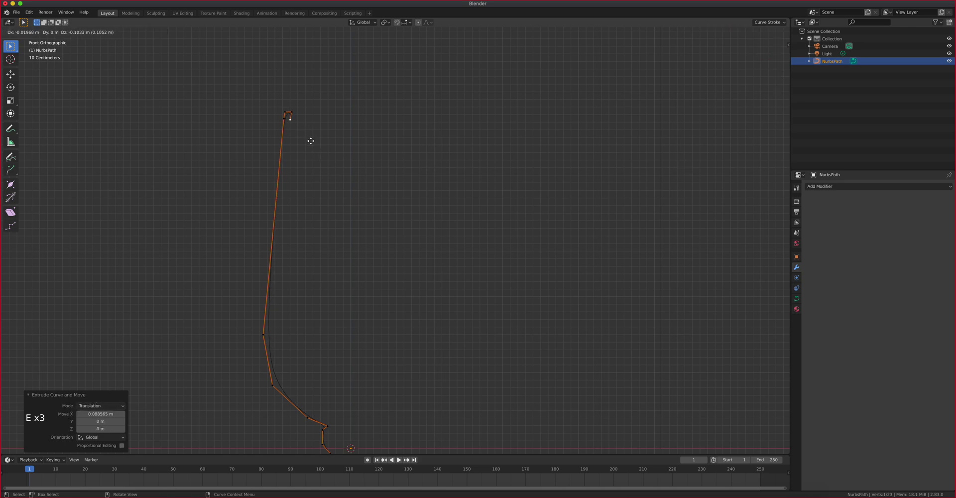
click(310, 139)
Extrude the bowl's inner wall down from the rim, about -0.12 m in X and -2.8 m in Z.
scroll(299, 132, up, 5)
shift+middle_drag(294, 128, 414, 264)
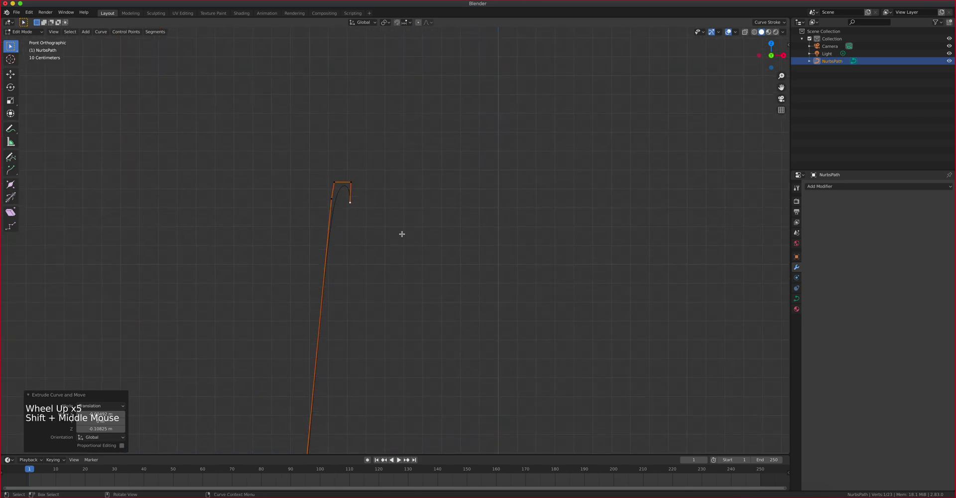
scroll(387, 224, up, 3)
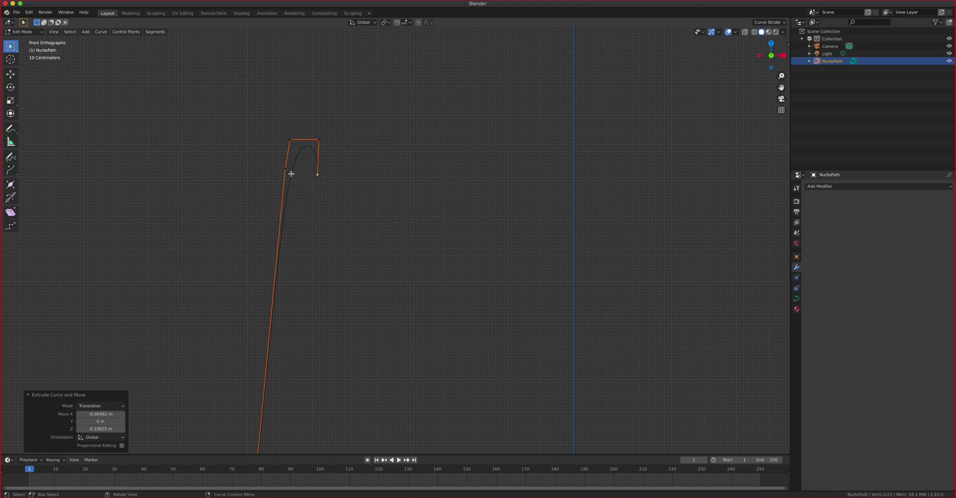
scroll(367, 246, down, 3)
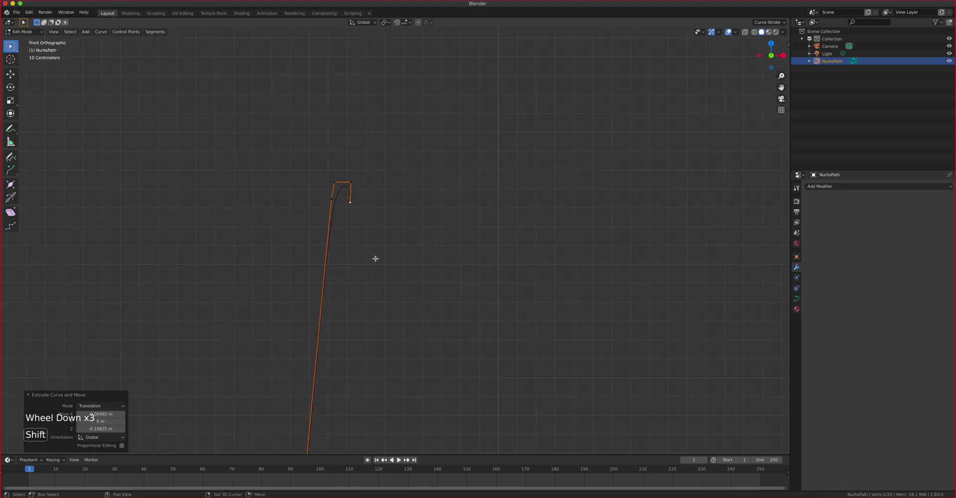
shift+middle_drag(374, 257, 366, 152)
shift+middle_drag(380, 233, 322, 177)
scroll(361, 173, down, 3)
scroll(348, 139, down, 2)
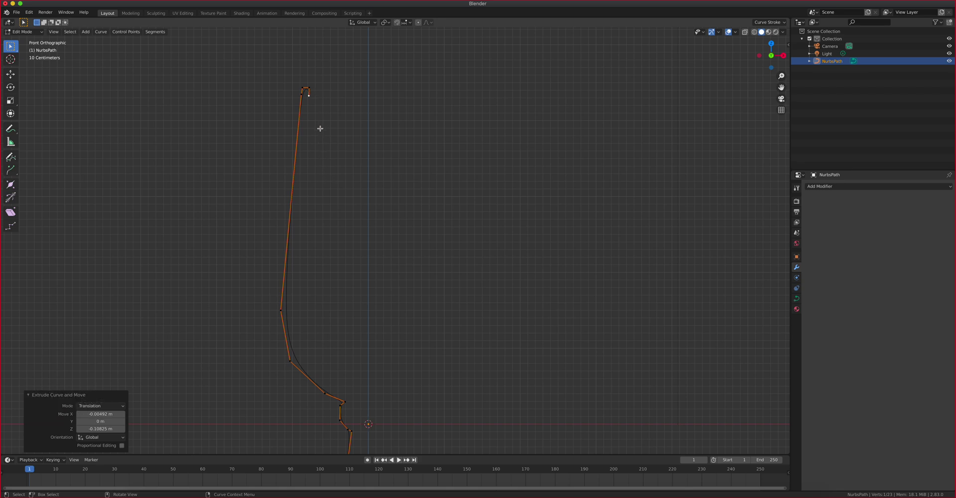
key(e)
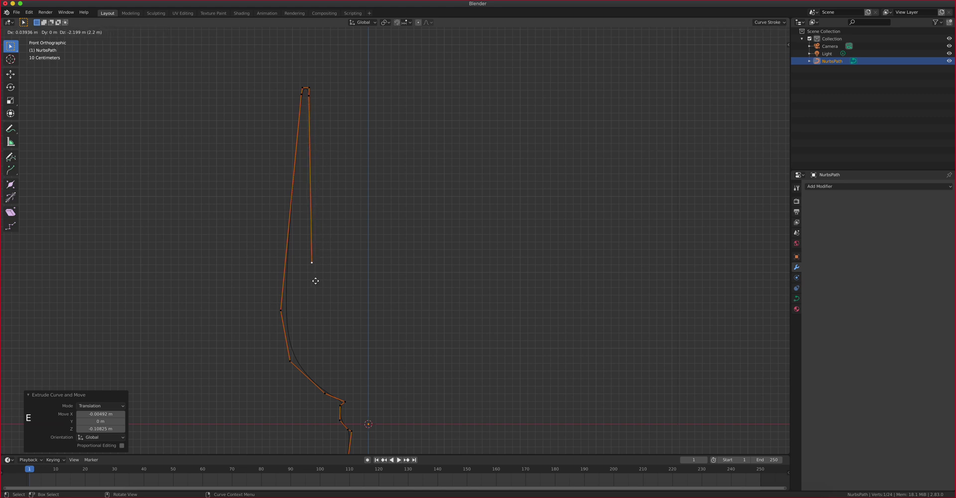
click(306, 317)
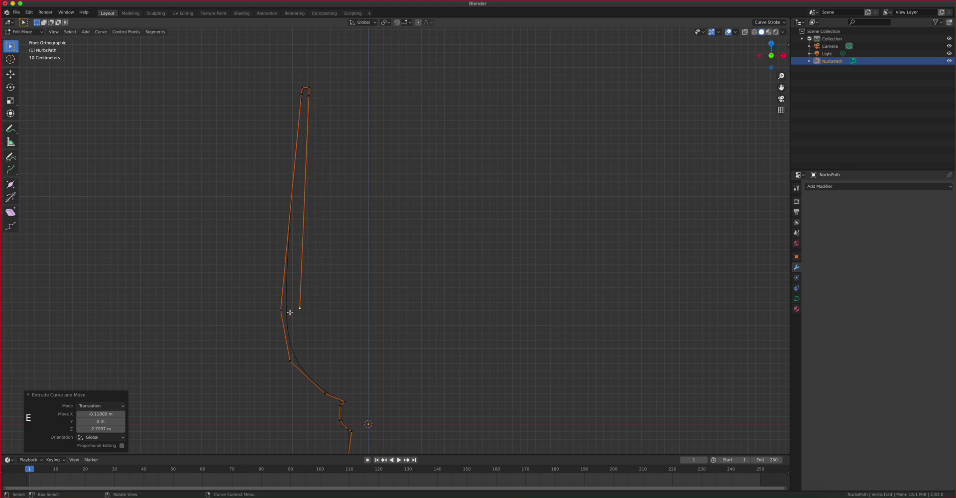
Extrude three points curving along the bowl's inner bottom to the Z axis, the last about 0.28 m in X and -0.01 m in Z.
key(e)
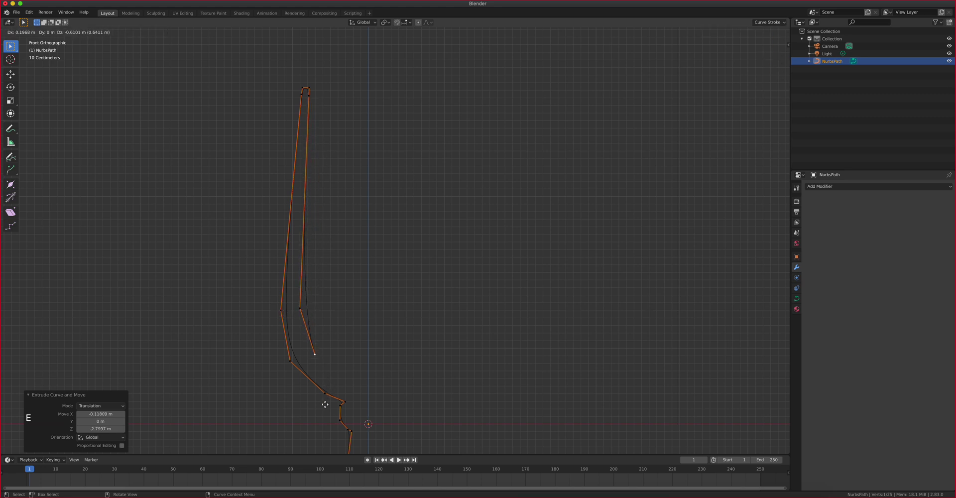
click(325, 400)
key(e)
click(357, 422)
key(e)
click(382, 421)
Move the inner bottom's end point onto the Z axis, about 0.0027 m in X and 0.0005 m in Z.
scroll(383, 408, up, 2)
shift+middle_drag(384, 397, 330, 175)
scroll(326, 177, up, 5)
scroll(324, 180, down, 1)
shift+middle_drag(224, 196, 292, 245)
shift+scroll(279, 229, down, 1)
scroll(254, 203, up, 5)
shift+middle_drag(254, 203, 502, 265)
scroll(388, 246, up, 5)
scroll(389, 237, up, 2)
scroll(389, 237, up, 2)
key(g)
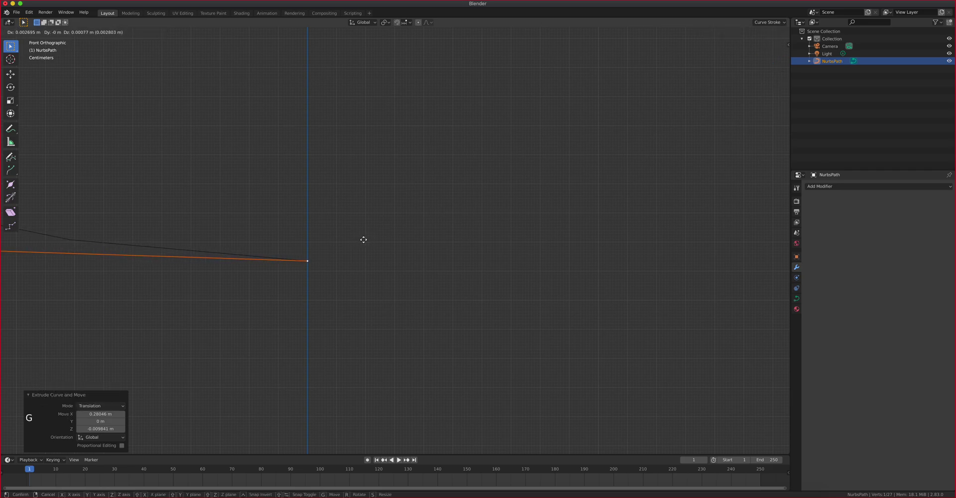
click(364, 239)
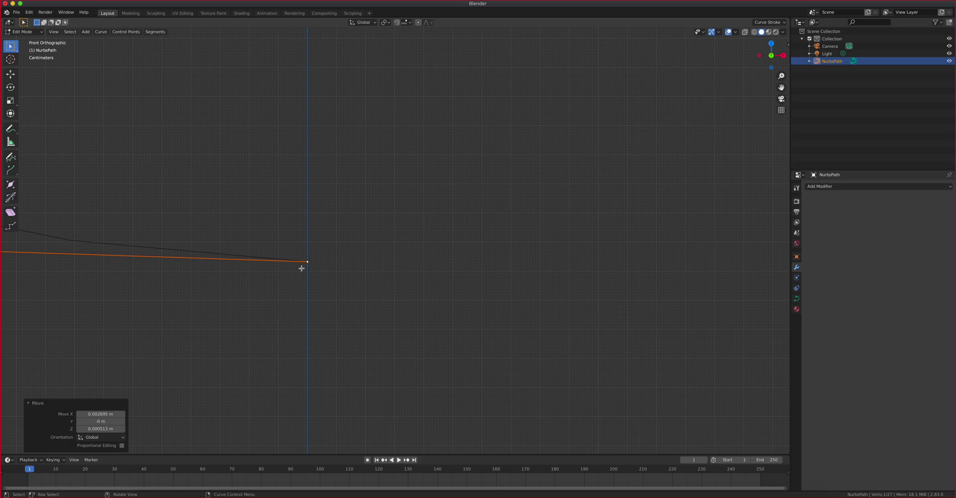
Move the point on the base's upper slope inward and slightly down, and lower the point under the base's outer edge by about 0.036 m.
scroll(404, 281, down, 20)
shift+middle_drag(404, 281, 387, 297)
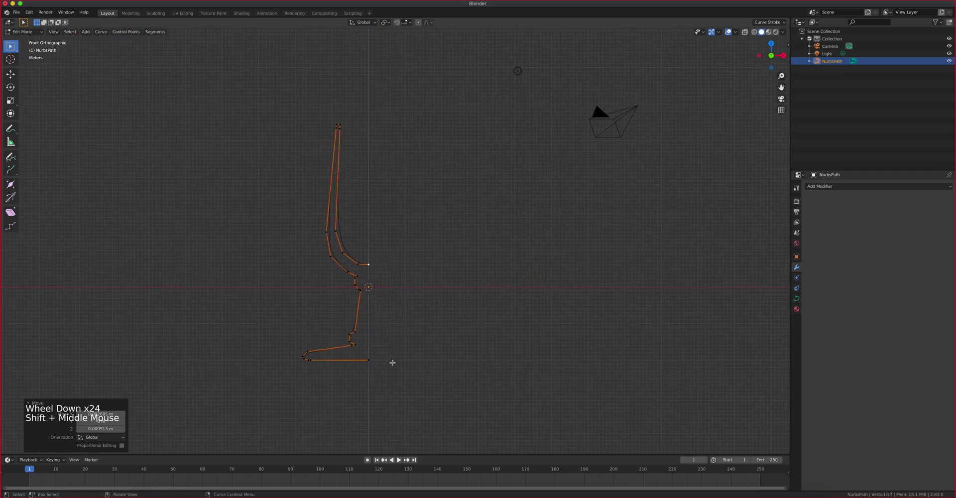
scroll(373, 270, up, 3)
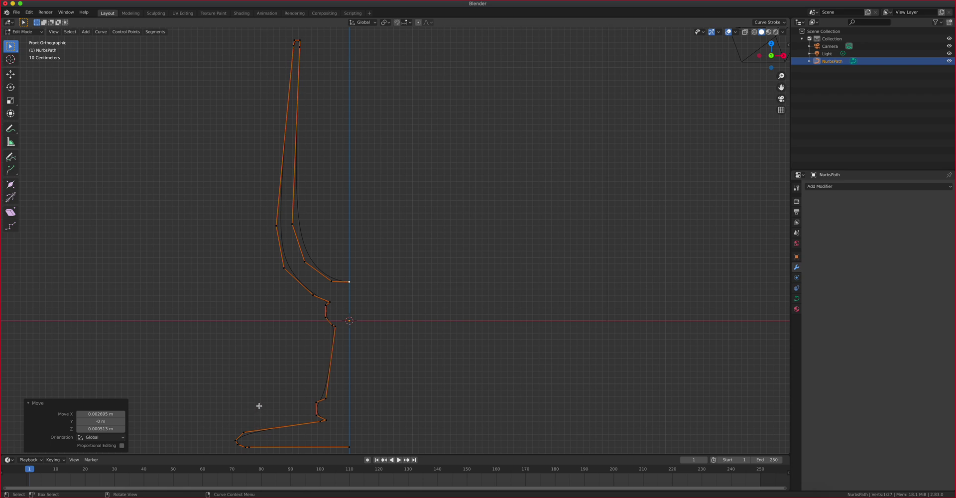
shift+middle_drag(259, 406, 363, 266)
scroll(297, 229, up, 5)
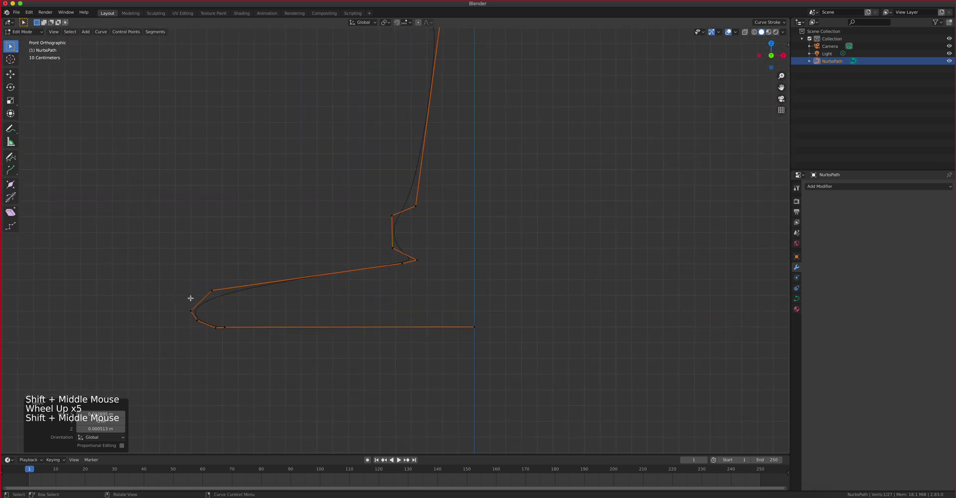
click(214, 295)
key(g)
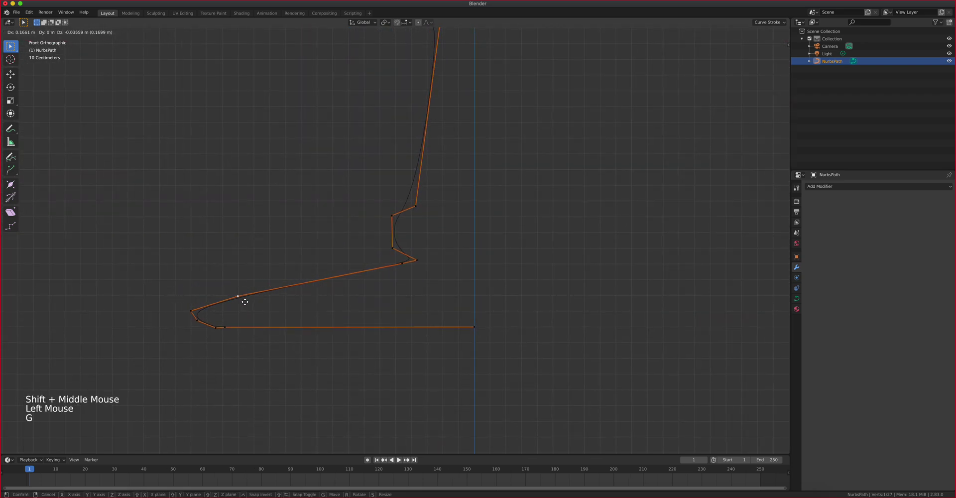
click(255, 306)
click(196, 319)
key(g)
click(198, 326)
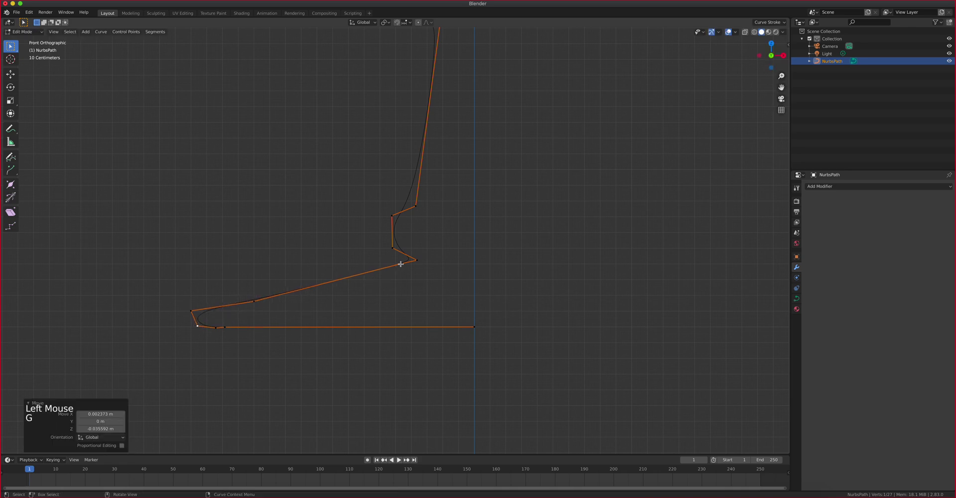
Return to Object Mode and add a Screw modifier to the profile curve with X as its axis.
scroll(412, 263, down, 5)
shift+middle_drag(431, 228, 366, 339)
scroll(374, 337, down, 2)
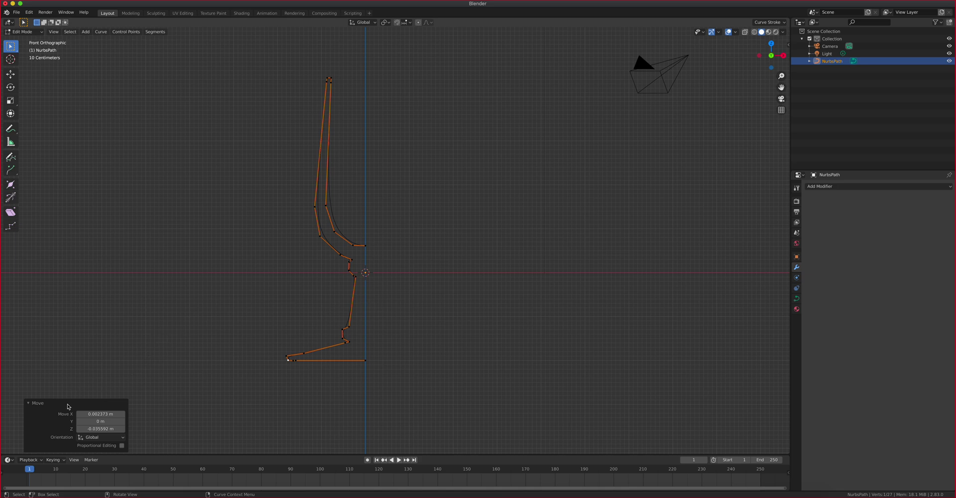
click(34, 406)
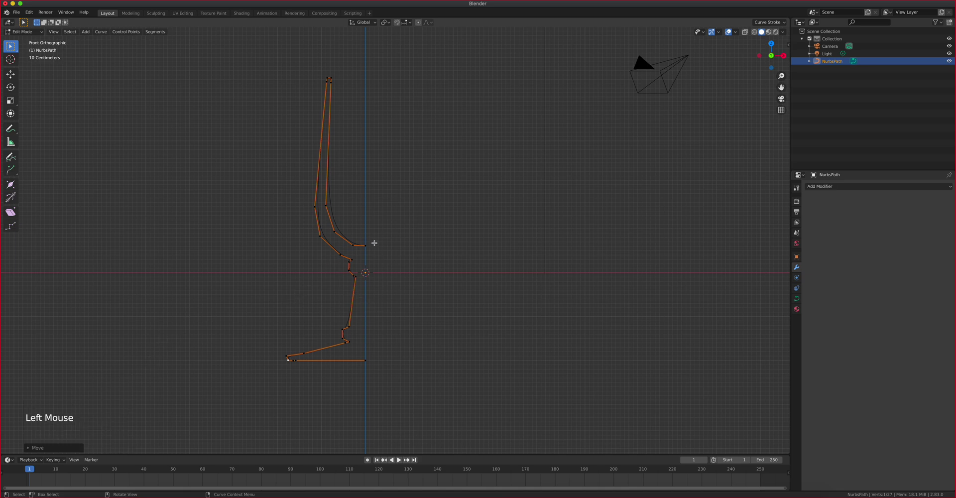
key(Tab)
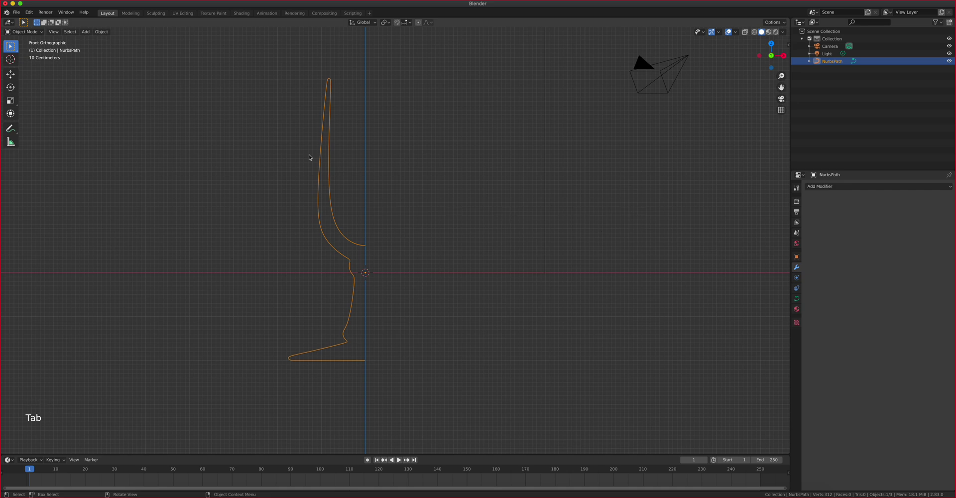
click(818, 187)
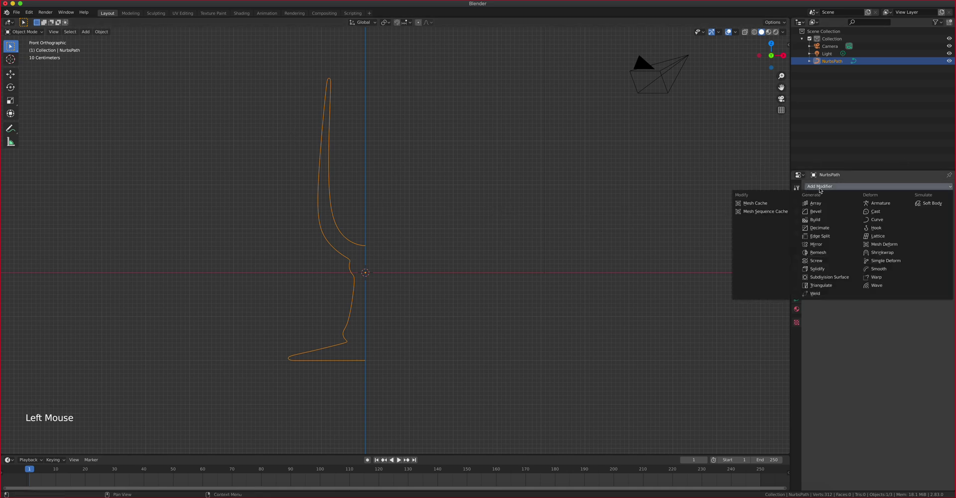
click(821, 262)
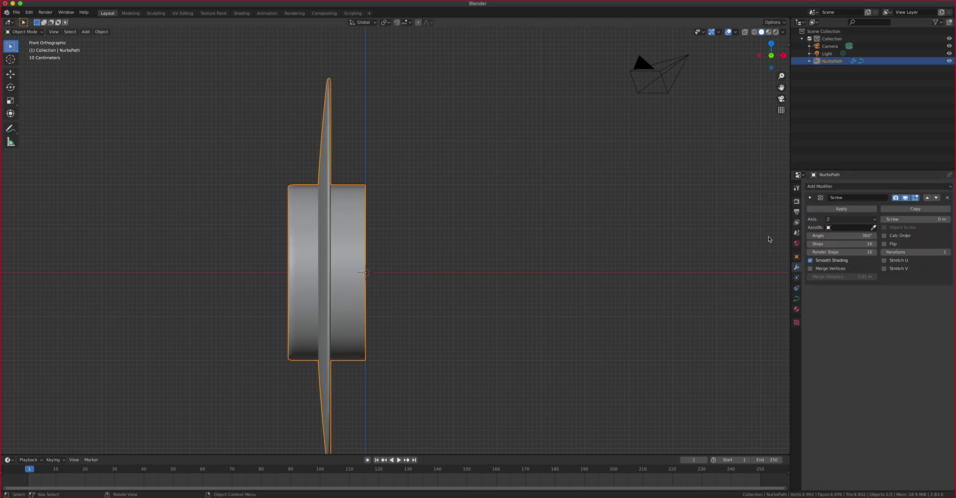
click(832, 221)
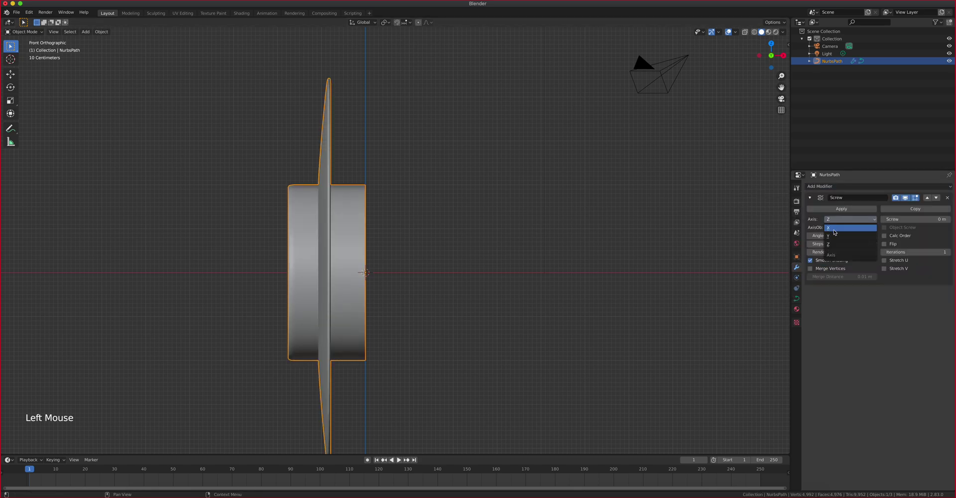
click(834, 231)
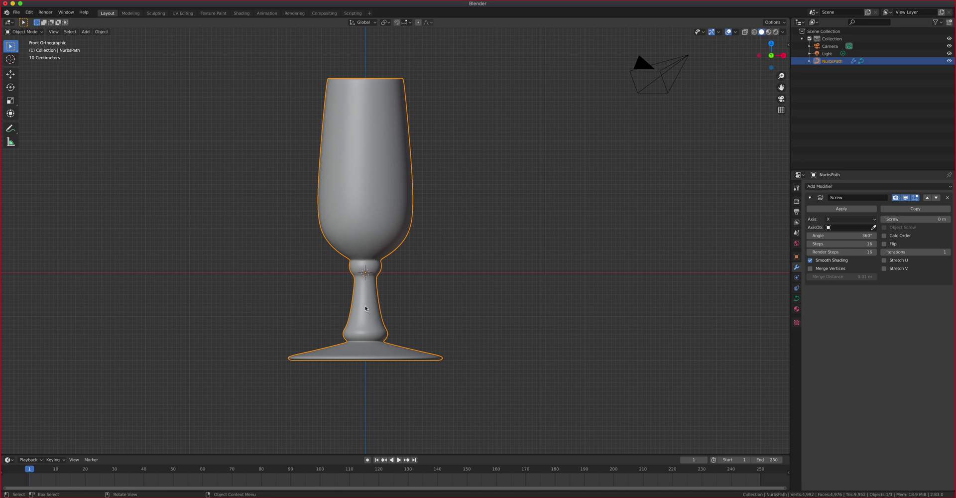
In Edit Mode, move the control points of the stem's lower bulge about 0.11 m in X towards the central axis.
key(Tab)
scroll(363, 293, up, 1)
shift+middle_drag(362, 292, 357, 303)
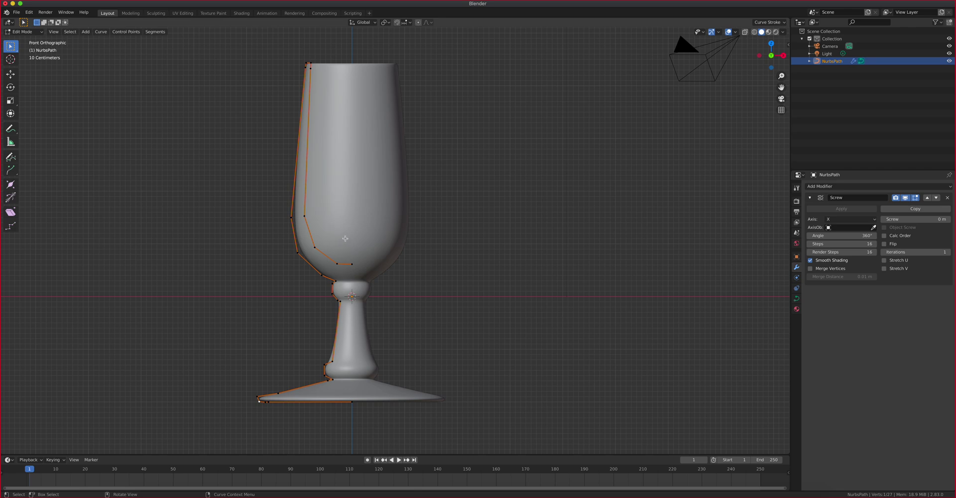
drag(301, 351, 343, 388)
key(g)
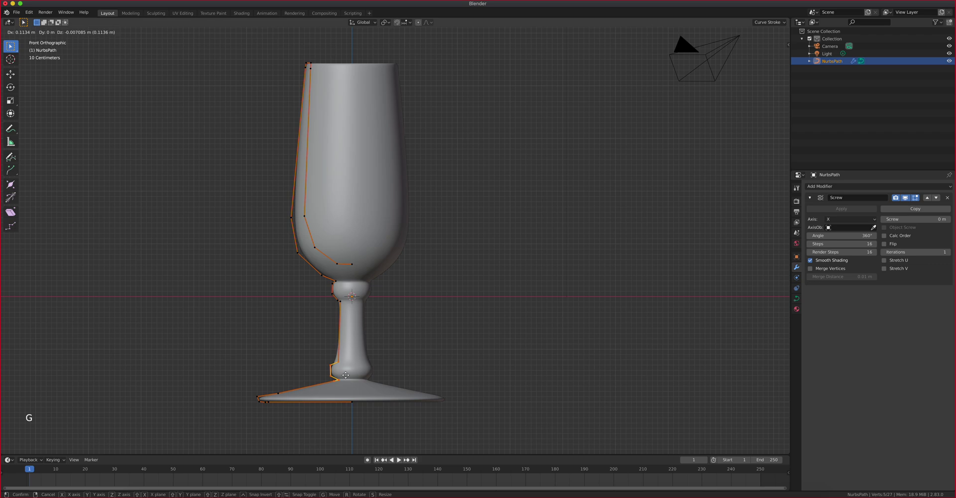
click(346, 375)
Move the control points of the knob just below the bowl slightly in X towards the central axis.
click(334, 298)
key(g)
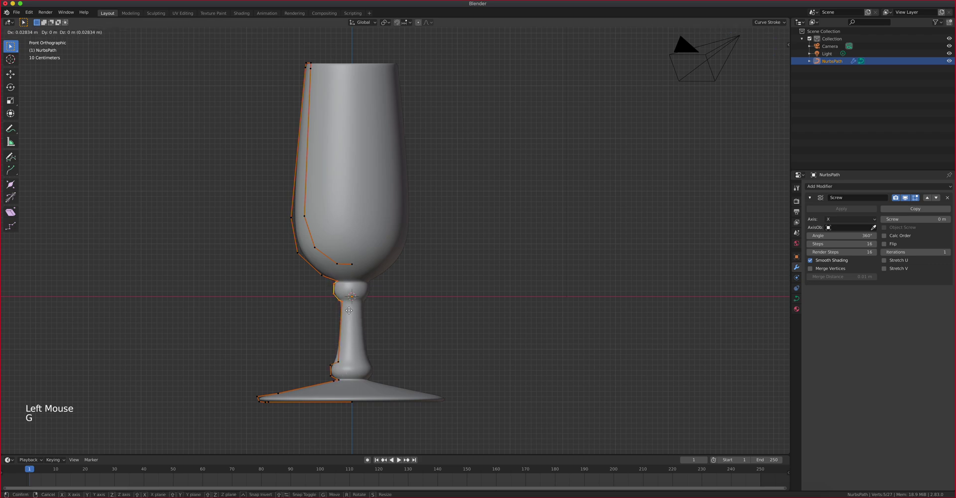
click(351, 310)
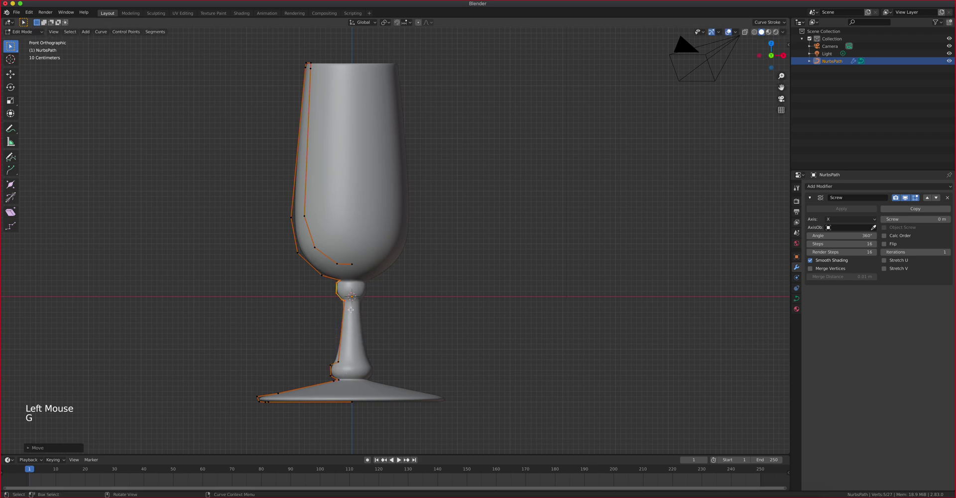
Move the control points of the bowl and the knob below it straight up in Z to lengthen the stem.
drag(282, 55, 384, 322)
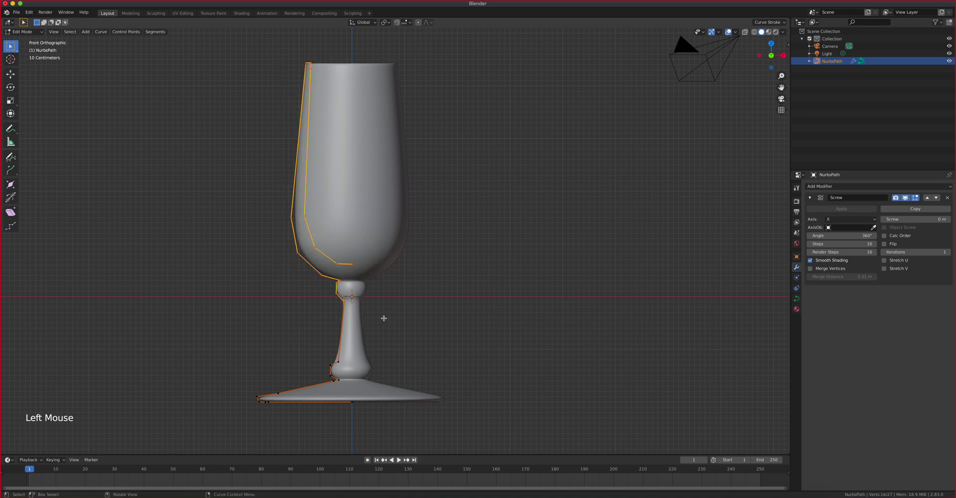
key(g)
key(z)
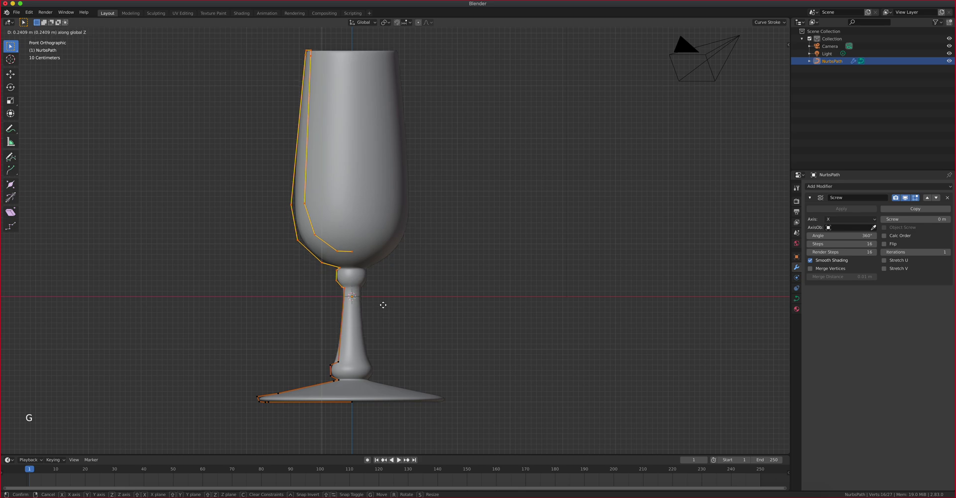
click(382, 288)
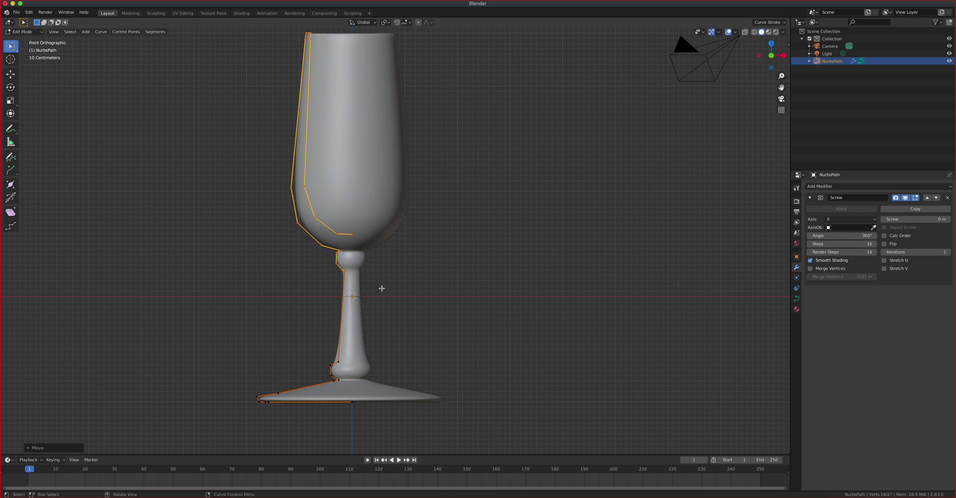
scroll(380, 251, down, 2)
shift+middle_drag(373, 202, 363, 274)
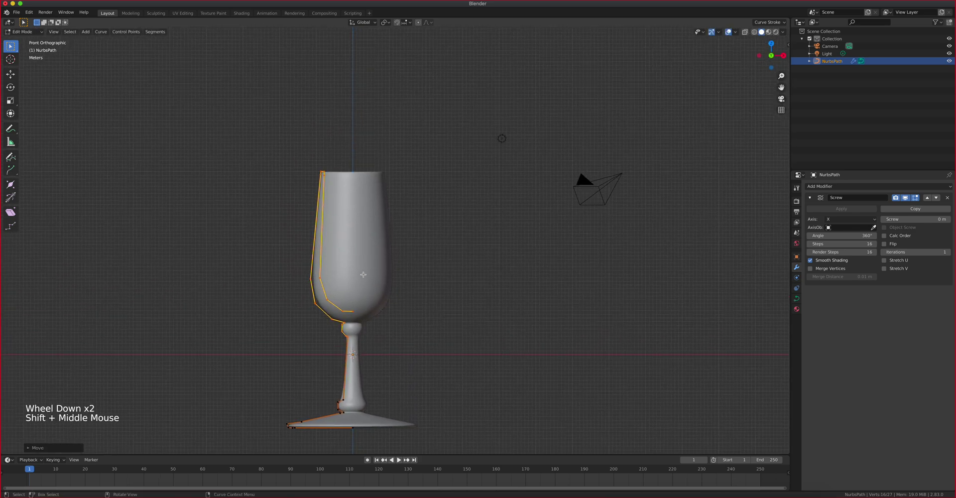
drag(308, 166, 332, 208)
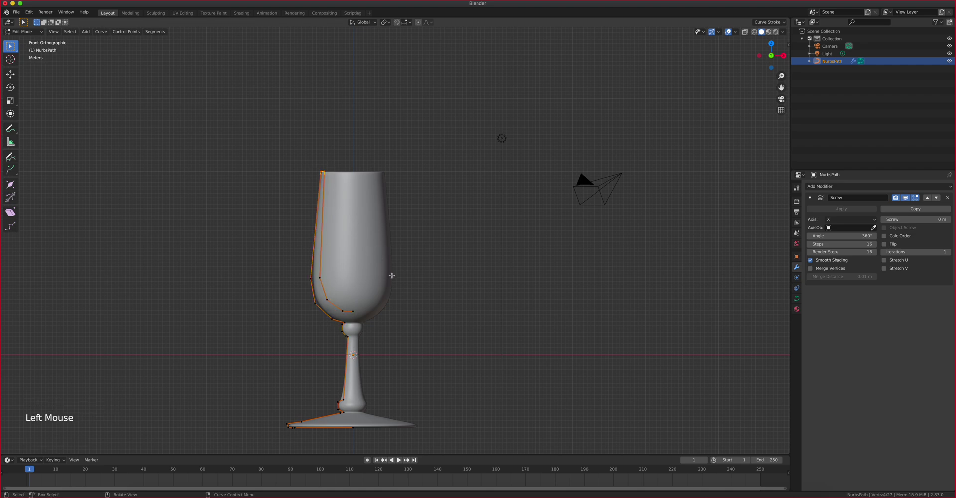
drag(279, 149, 336, 312)
key(g)
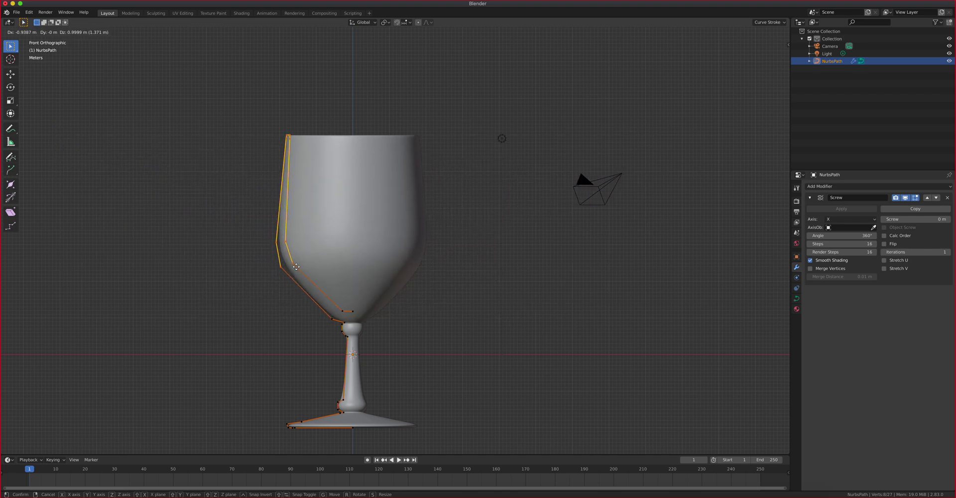
click(315, 301)
Raise the rim's control points and shift them slightly inward, and move the lower bowl's side points slightly outward and down.
drag(295, 149, 346, 239)
key(g)
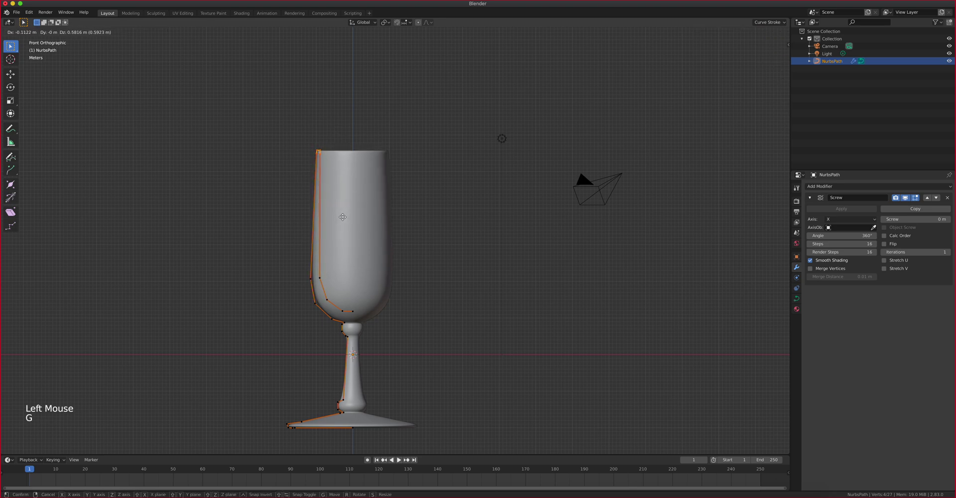
click(349, 218)
drag(298, 258, 335, 313)
key(g)
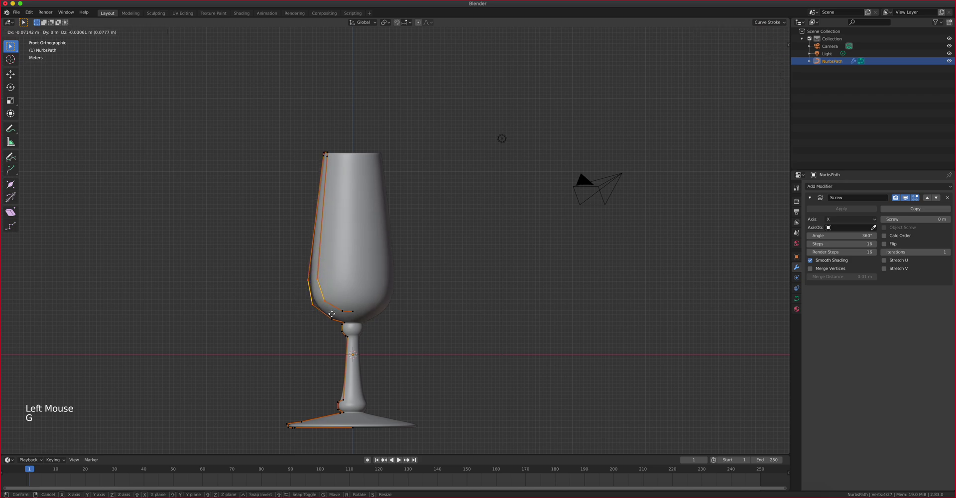
click(329, 315)
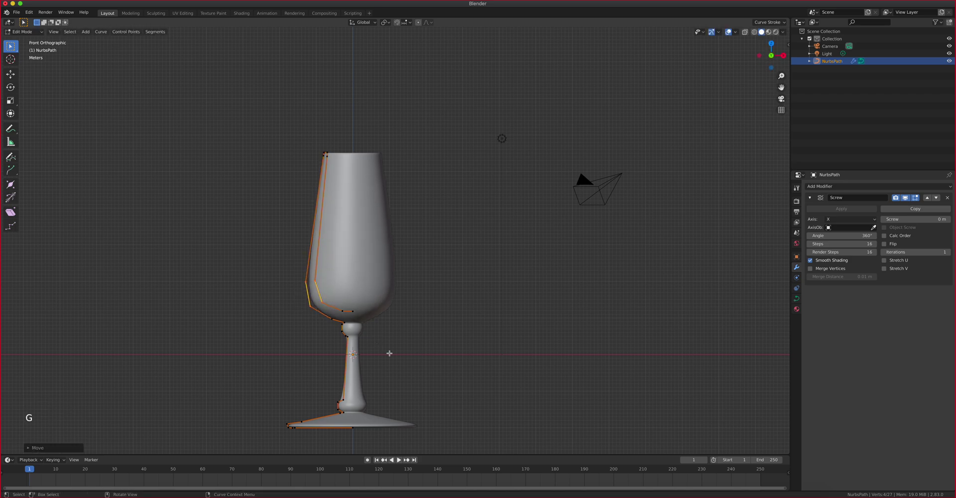
Nudge the outer control point just below the rim up by about 0.017 m and return to Object Mode.
scroll(324, 156, up, 3)
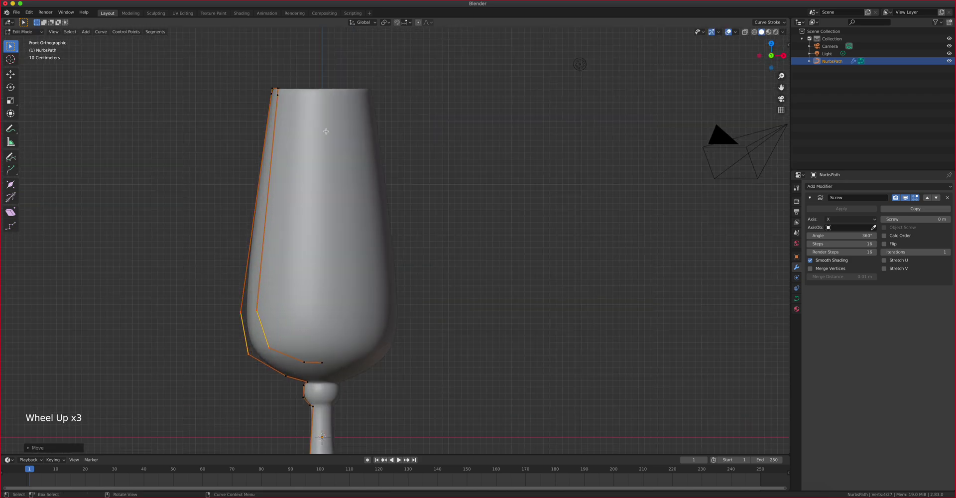
shift+middle_drag(319, 164, 350, 270)
scroll(307, 195, up, 3)
drag(302, 185, 275, 164)
scroll(269, 164, up, 1)
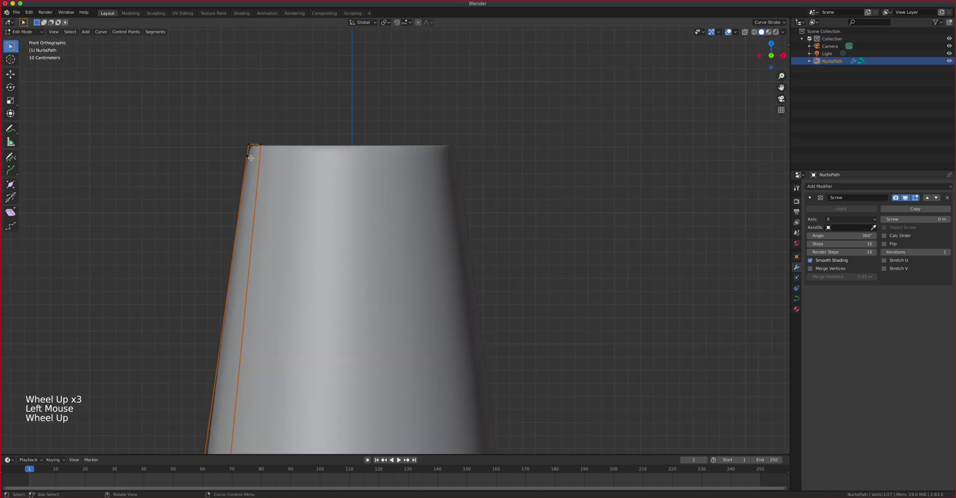
key(g)
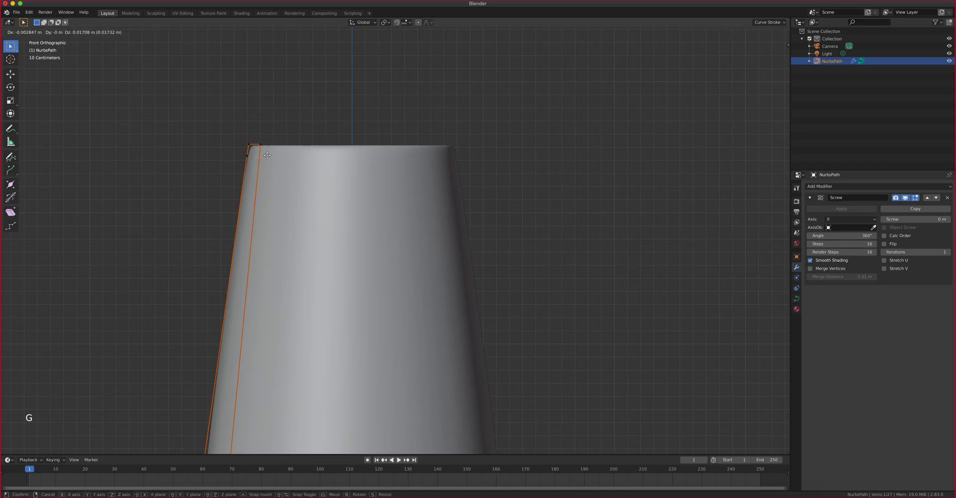
click(268, 156)
scroll(284, 228, down, 4)
shift+middle_drag(286, 229, 387, 276)
scroll(347, 168, down, 3)
key(Tab)
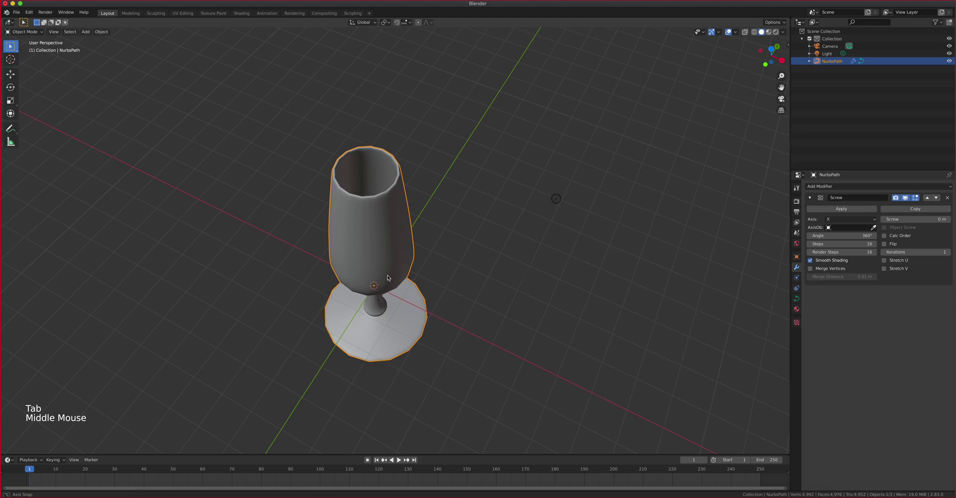
Add a Subdivision Surface modifier after the Screw modifier and set its viewport subdivisions to 2.
scroll(385, 197, up, 3)
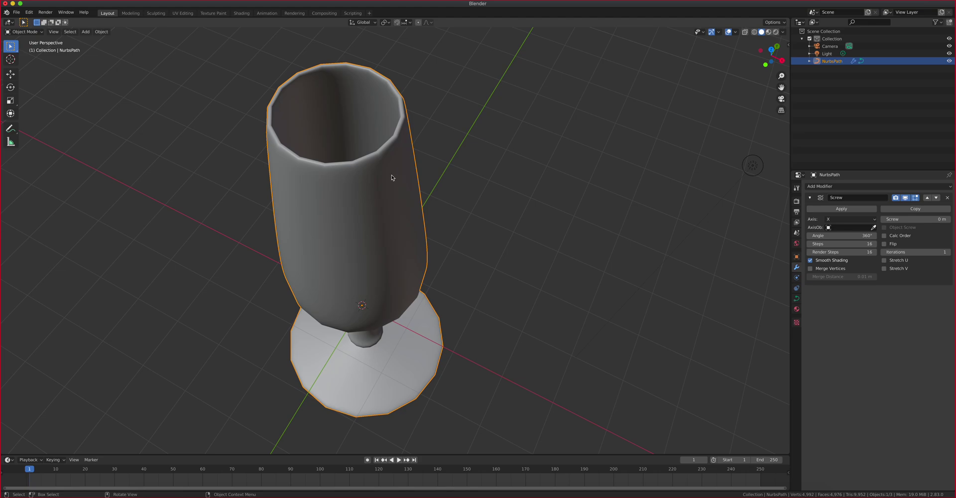
middle_drag(375, 232, 361, 215)
scroll(372, 207, up, 2)
scroll(372, 208, down, 4)
middle_drag(376, 200, 381, 198)
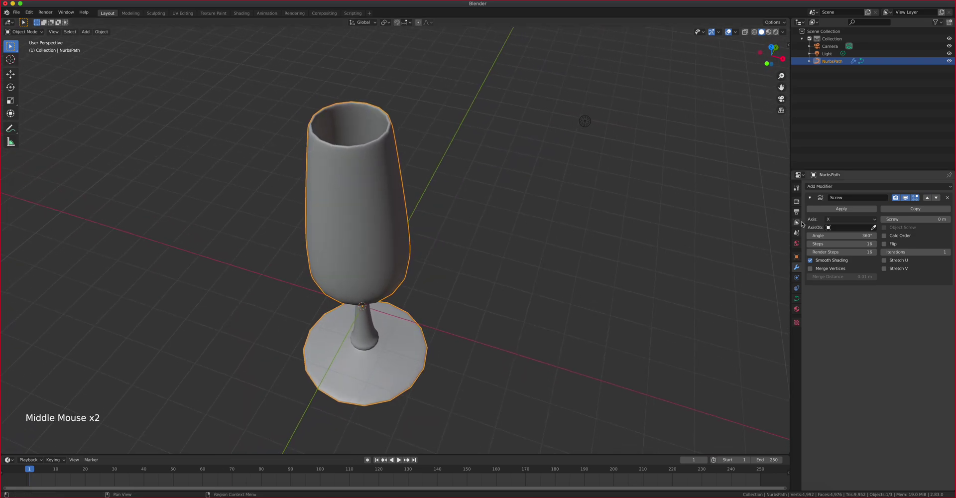
click(827, 187)
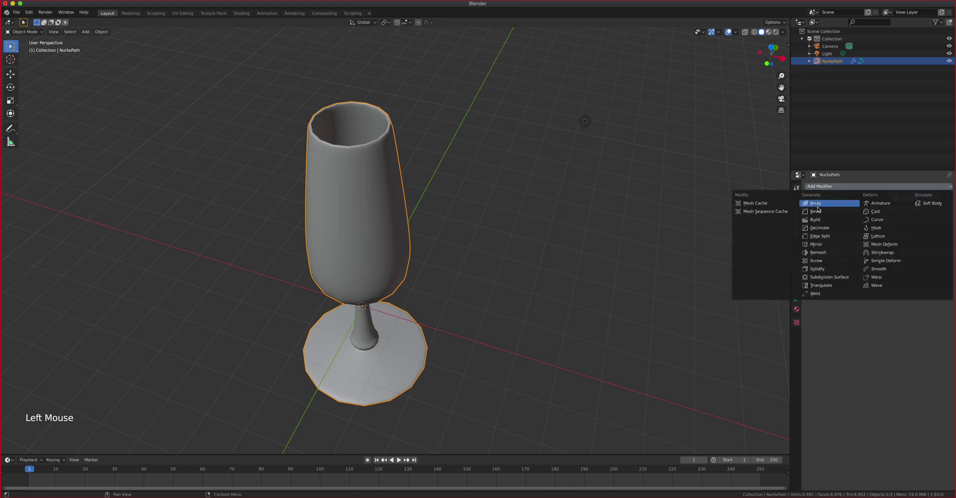
click(834, 280)
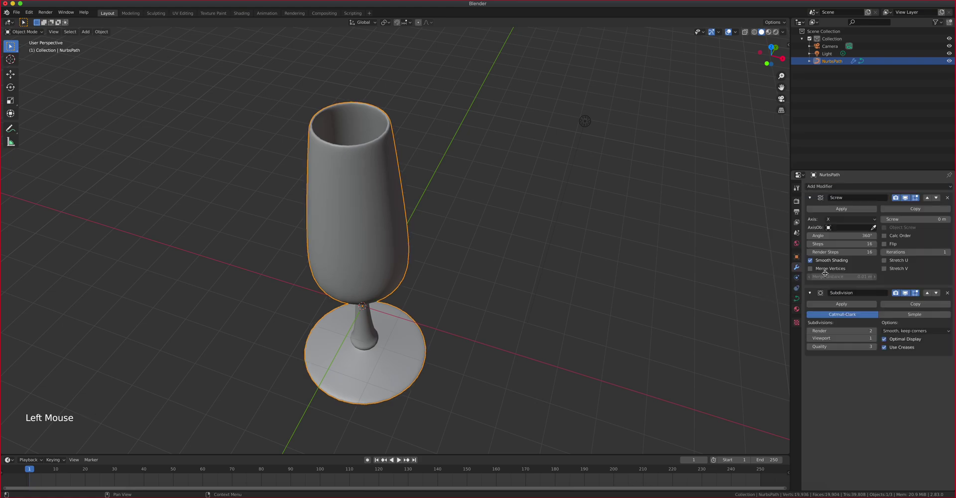
middle_drag(433, 154, 416, 165)
scroll(458, 177, up, 3)
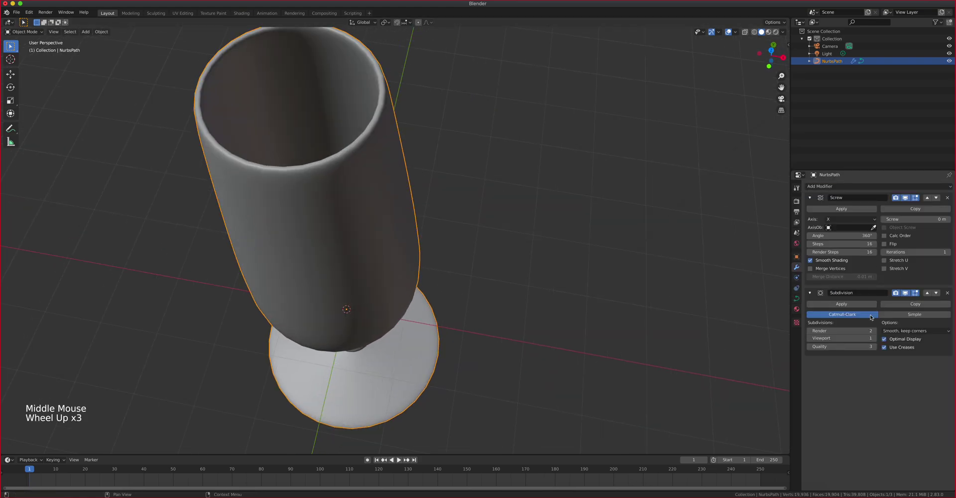
click(873, 338)
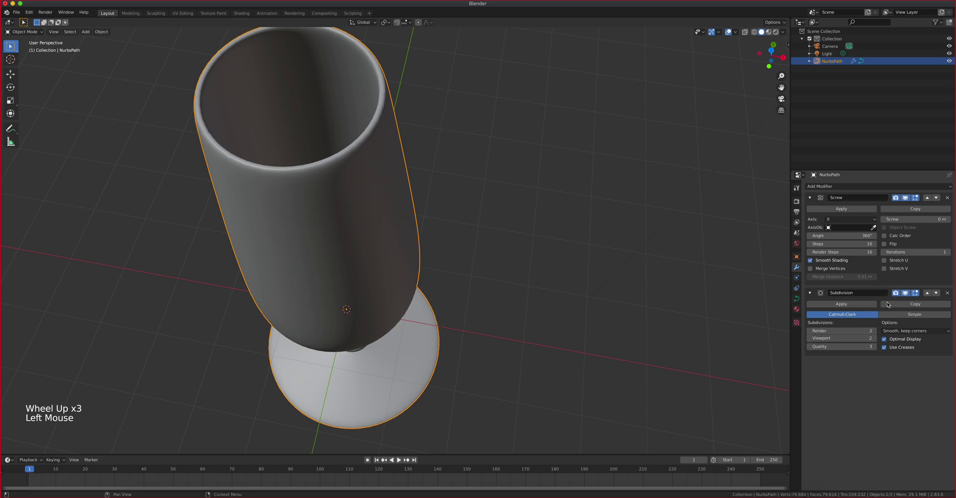
Compare the glass with the Subdivision modifier's viewport display off and on, and remove that modifier.
click(905, 293)
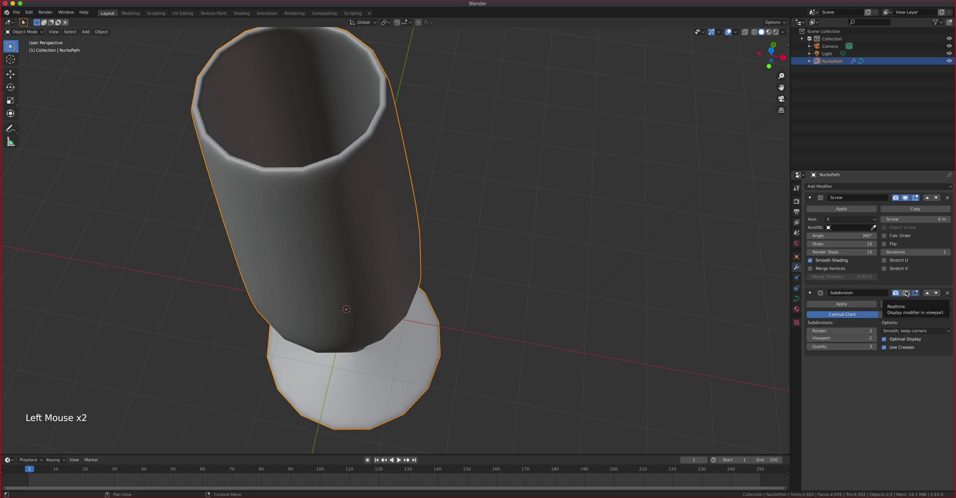
click(905, 292)
middle_drag(633, 279, 566, 239)
scroll(605, 231, up, 3)
scroll(597, 231, down, 6)
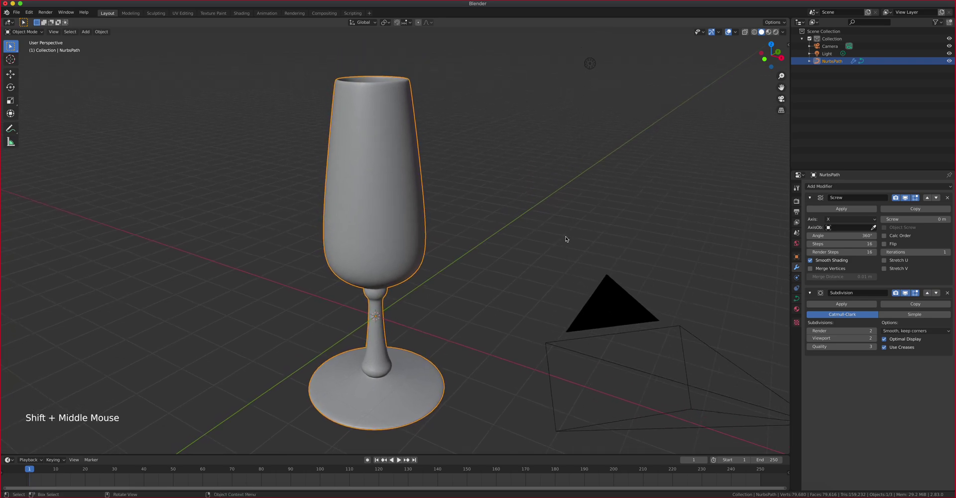
click(947, 293)
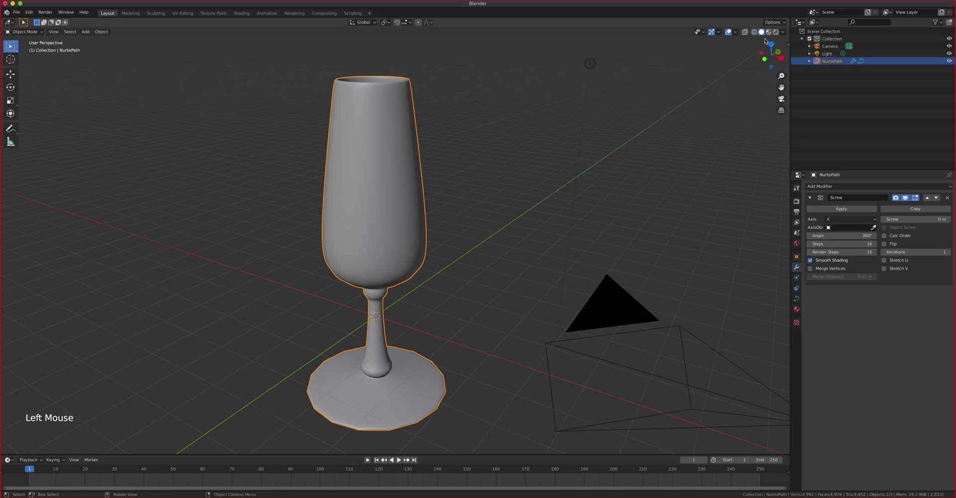
Turn on the Wireframe overlay for the viewport to display the glass's geometry.
click(735, 33)
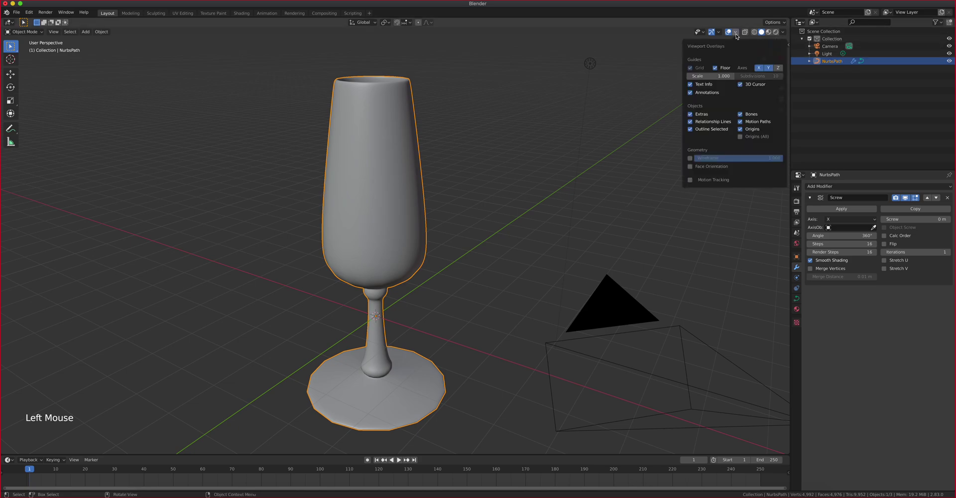
click(690, 159)
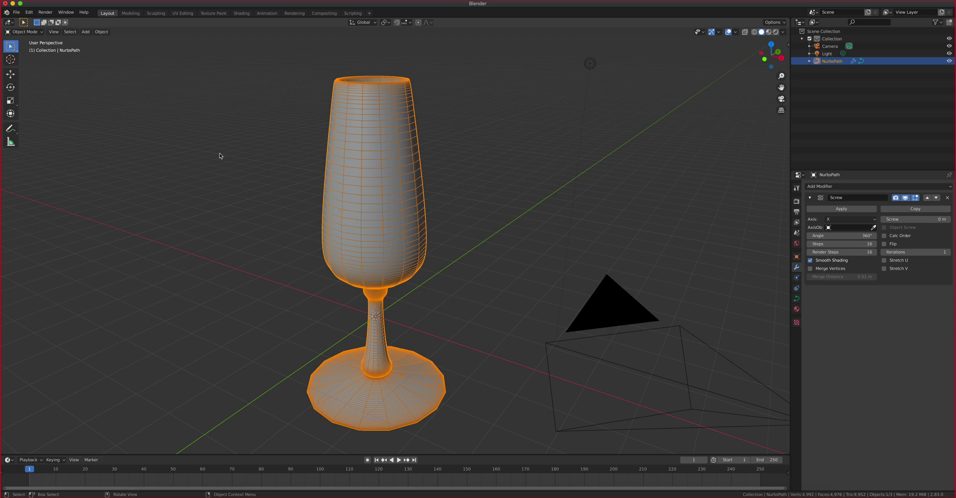
key(Tab)
key(Tab)
Try lower step counts in the Screw modifier and bring its Steps value back to 16.
click(808, 243)
click(809, 243)
click(809, 243)
click(808, 244)
click(809, 243)
mouse_move(841, 244)
mouse_down()
mouse_move(853, 243)
mouse_move(833, 243)
mouse_move(851, 244)
mouse_up()
Reduce the Screw modifier's viewport Steps to 8.
middle_drag(640, 229, 640, 270)
scroll(635, 271, up, 2)
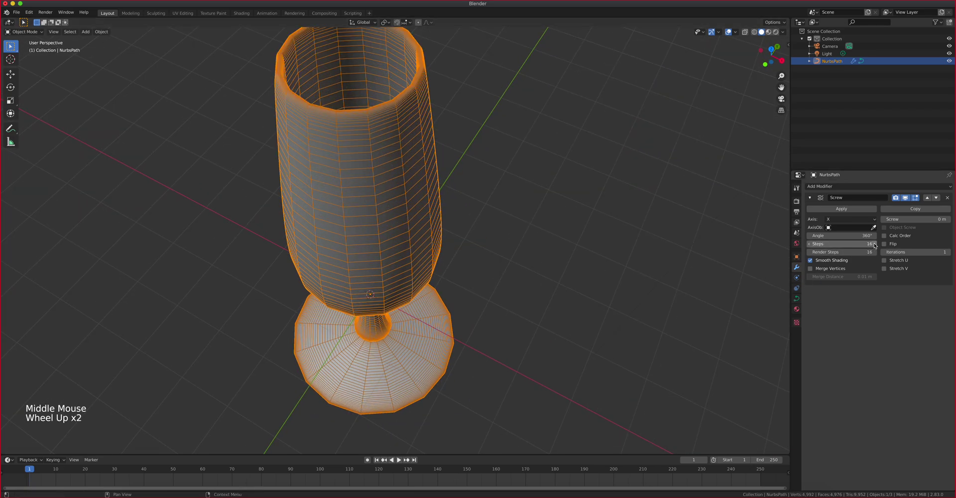
drag(874, 245, 874, 245)
click(809, 243)
click(809, 243)
click(809, 244)
click(809, 244)
click(808, 243)
click(808, 243)
click(808, 243)
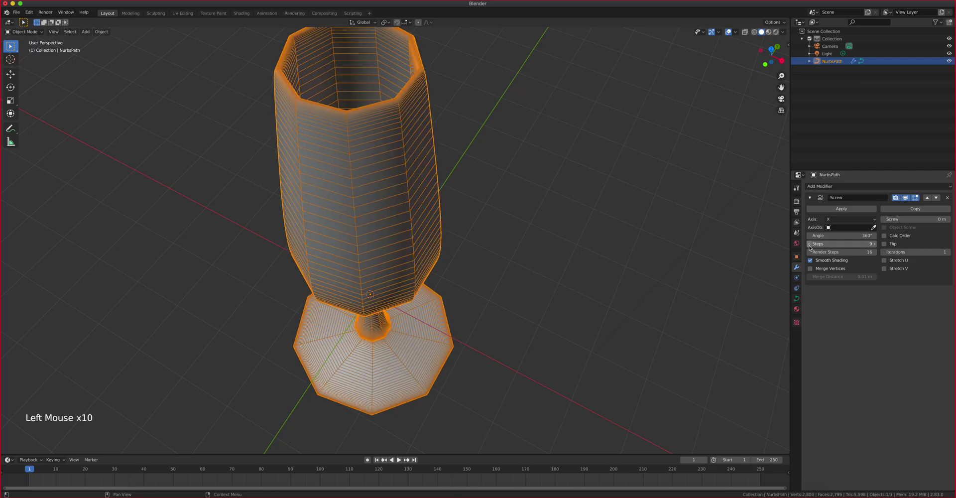
click(809, 244)
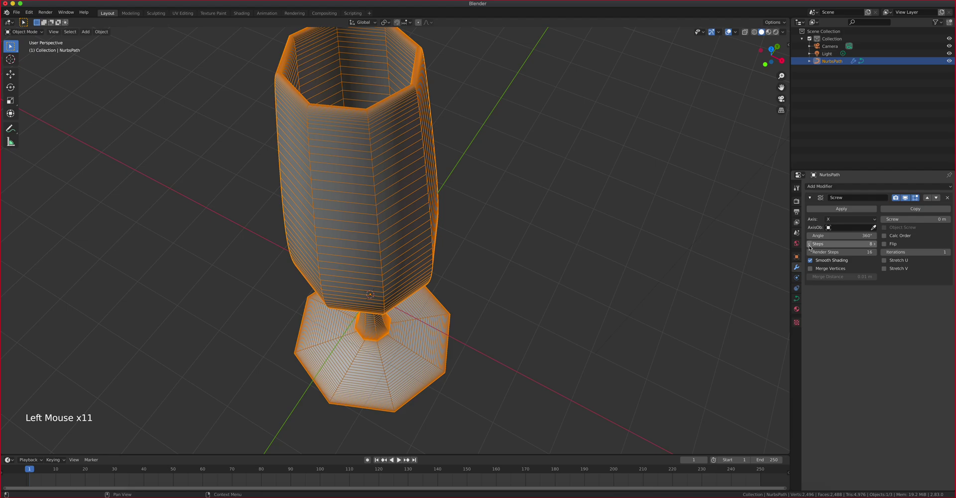
Check the profile curve in Edit Mode, return to Object Mode and turn off the Wireframe overlay.
middle_drag(595, 228, 493, 246)
scroll(538, 232, down, 2)
key(Tab)
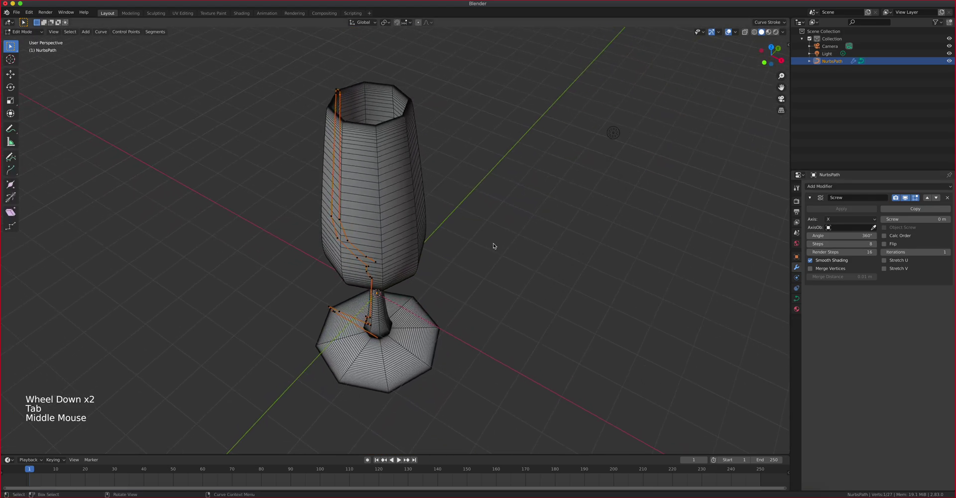
key(Tab)
click(736, 32)
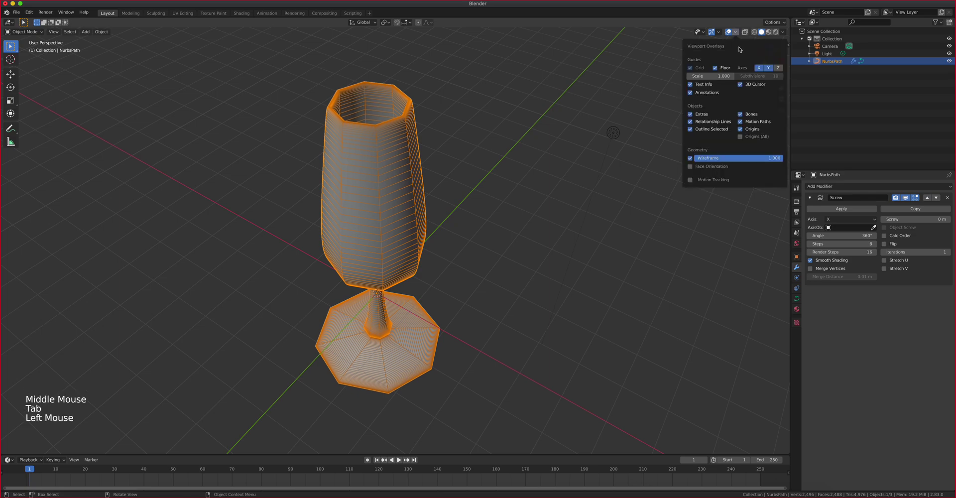
click(690, 159)
Add a Subdivision Surface modifier to the eight-step glass and set its viewport subdivisions to 2.
scroll(507, 145, up, 2)
middle_drag(499, 139, 486, 122)
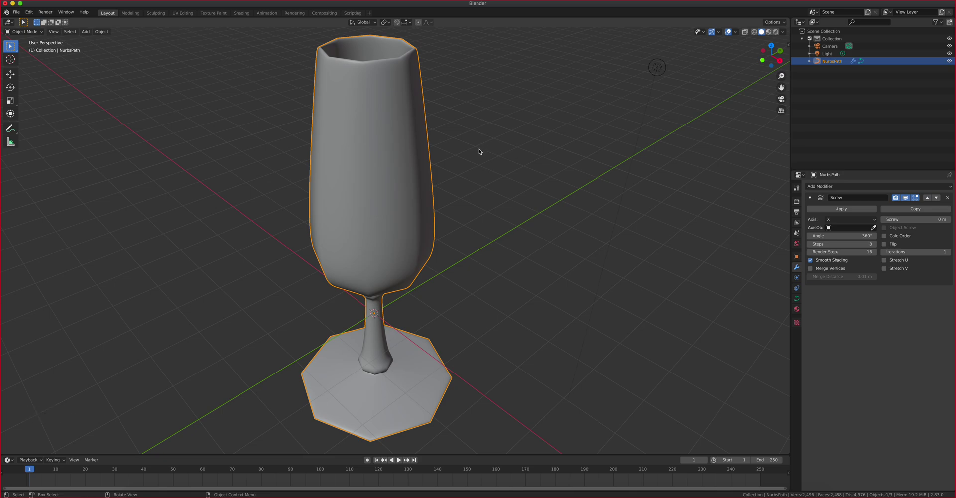
scroll(475, 150, down, 2)
middle_drag(473, 152, 455, 165)
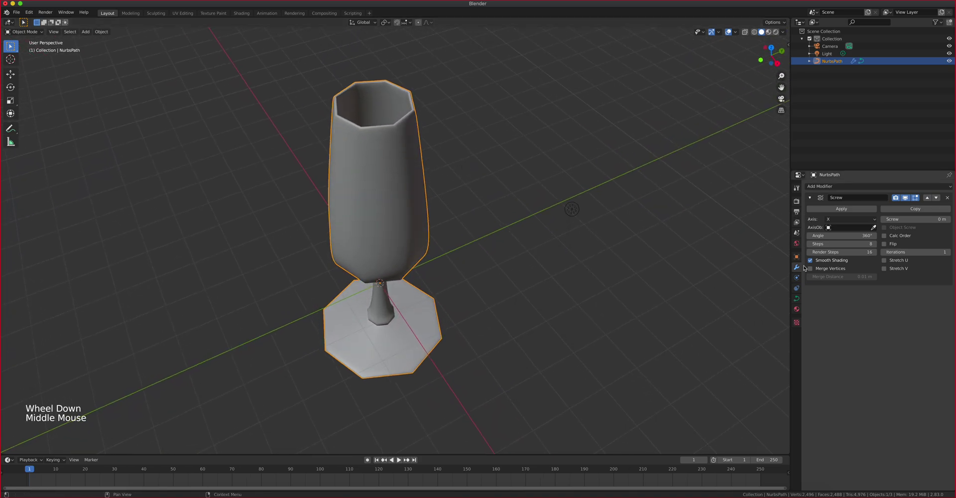
click(819, 186)
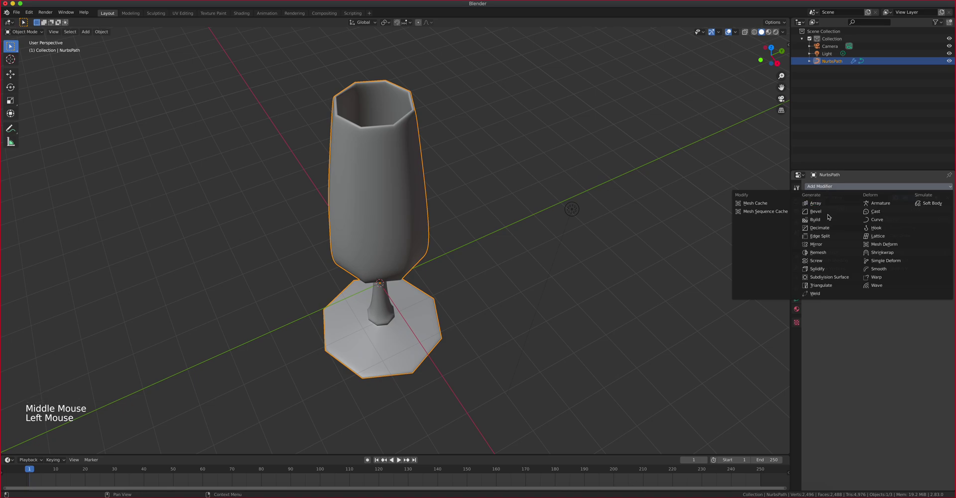
click(830, 276)
click(874, 338)
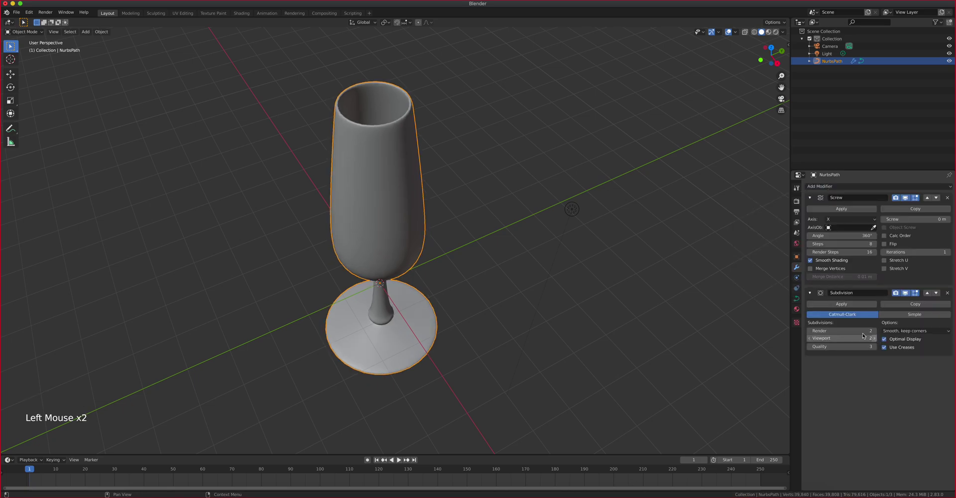
Turn on the Wireframe overlay and remove the Subdivision Surface modifier from the glass.
middle_drag(470, 159, 499, 138)
scroll(473, 145, down, 3)
scroll(473, 145, up, 4)
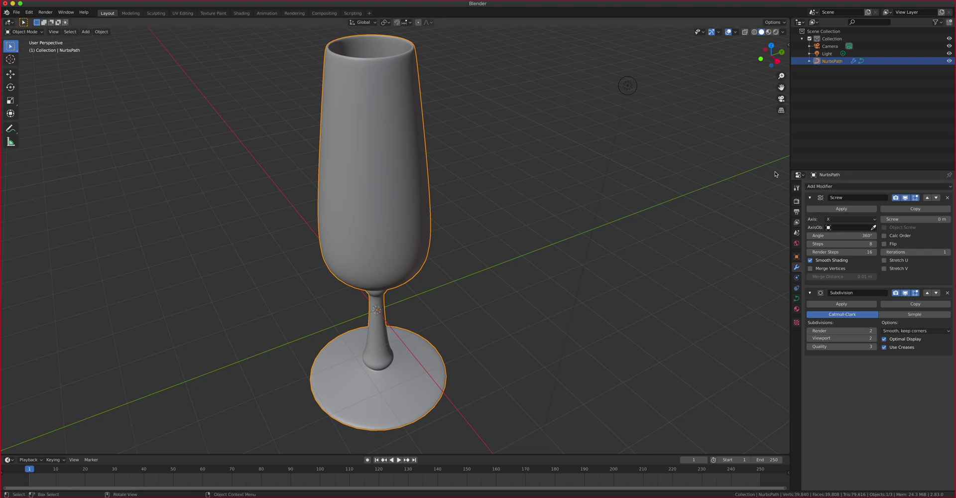
click(736, 32)
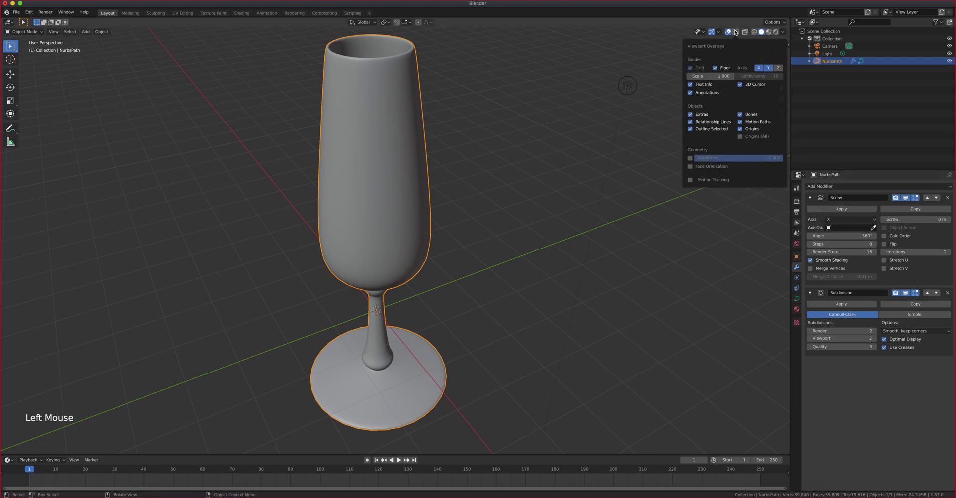
click(690, 158)
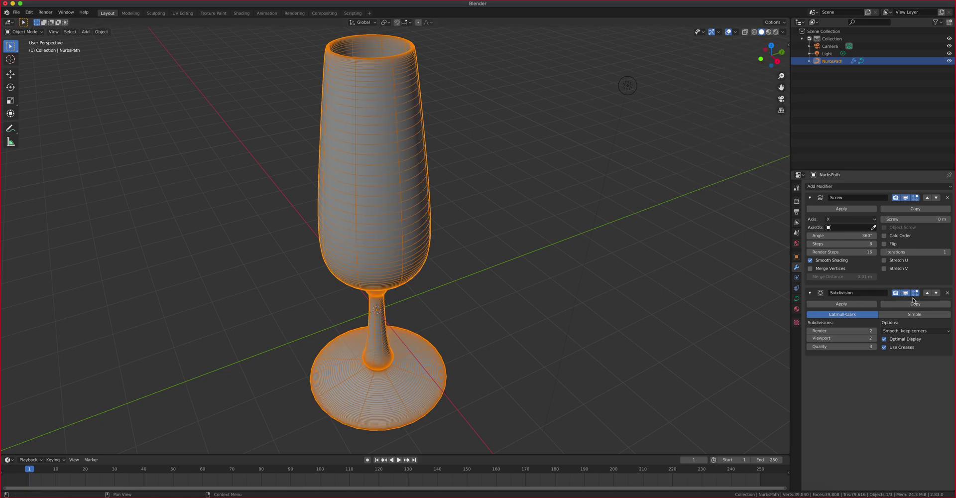
click(947, 293)
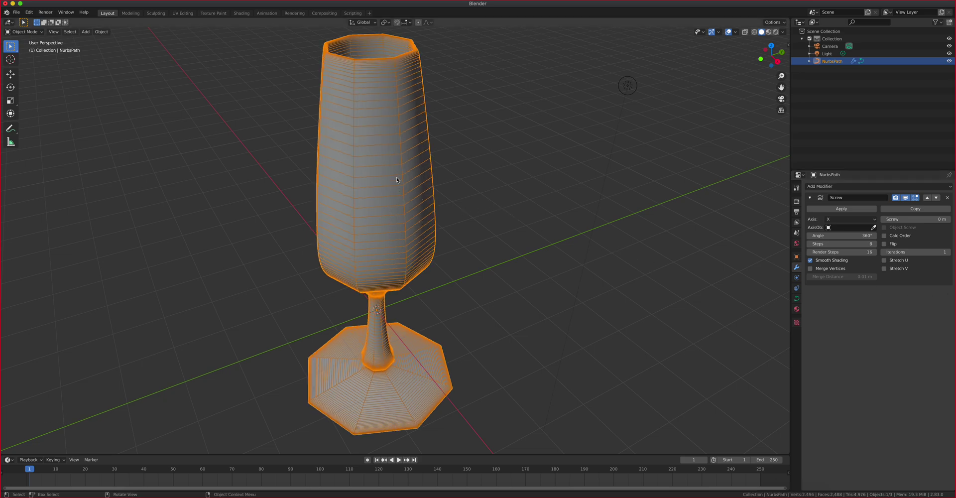
Examine the eight-step glass's wireframe around the rim, bowl, stem and base for edge density.
middle_drag(397, 183, 399, 189)
middle_drag(388, 62, 390, 78)
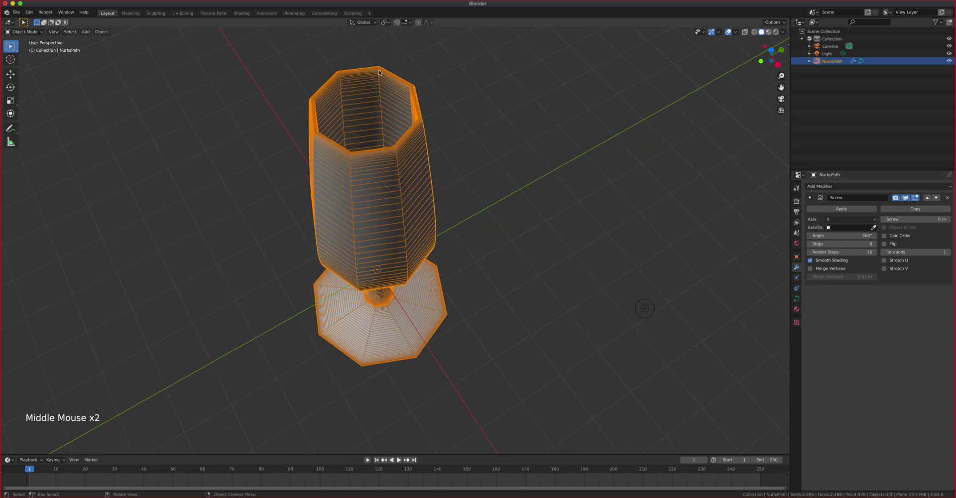
middle_drag(402, 84, 375, 90)
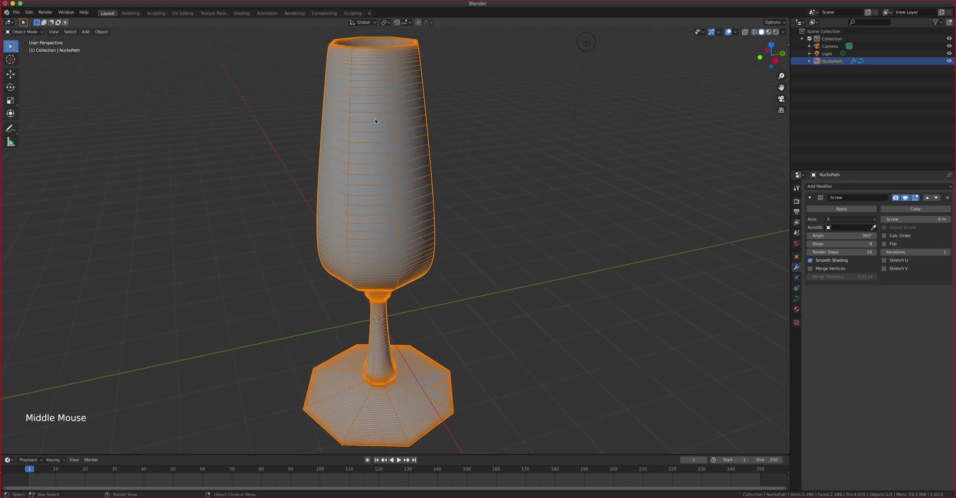
middle_drag(390, 372, 389, 274)
scroll(390, 348, up, 2)
mouse_move(390, 363)
shift+middle_down()
mouse_move(393, 400)
mouse_move(393, 360)
mouse_move(389, 374)
shift+middle_up()
scroll(383, 378, down, 1)
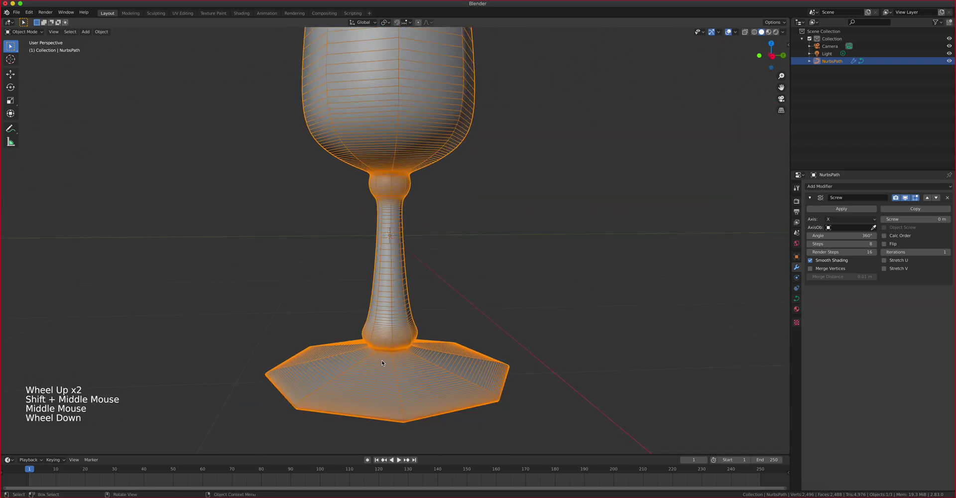
shift+middle_drag(417, 204, 409, 234)
scroll(409, 234, down, 1)
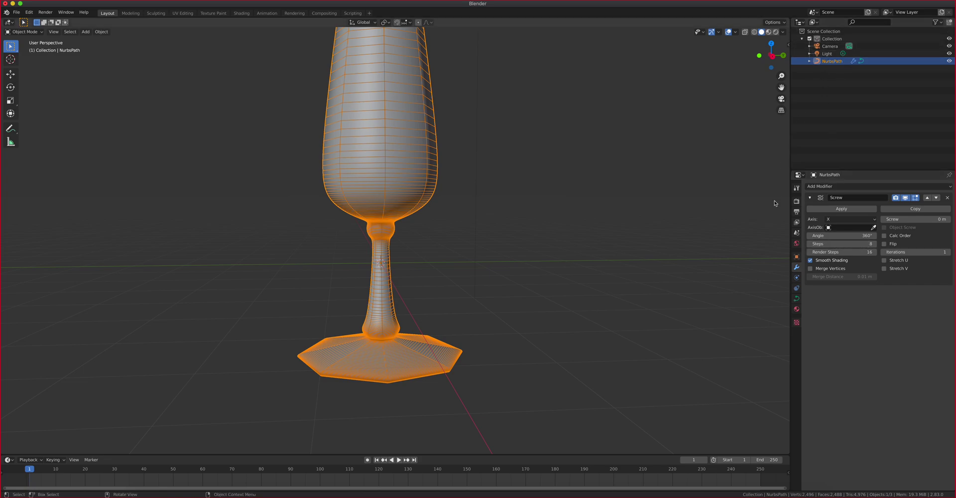
Enter Edit Mode on the profile curve in front view and set its Resolution Preview U to 2.
click(795, 299)
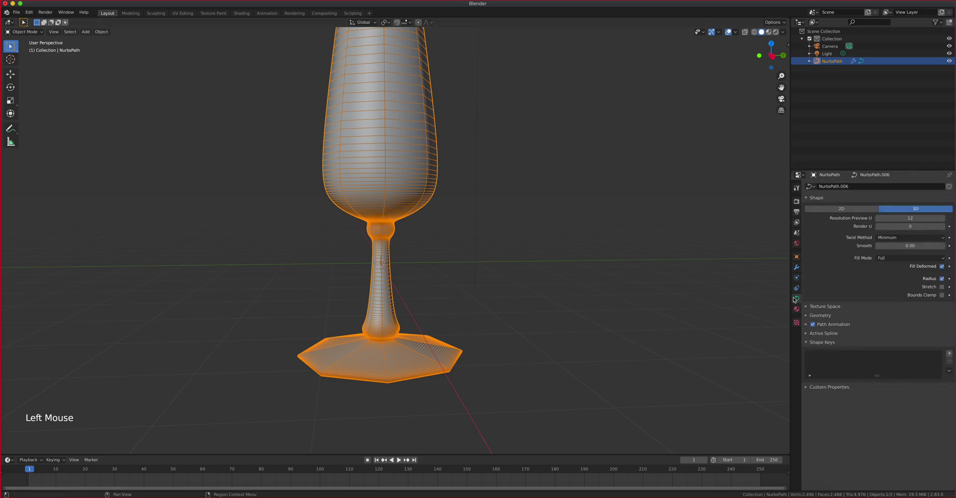
key(KP_1)
key(Tab)
shift+middle_drag(510, 227, 420, 275)
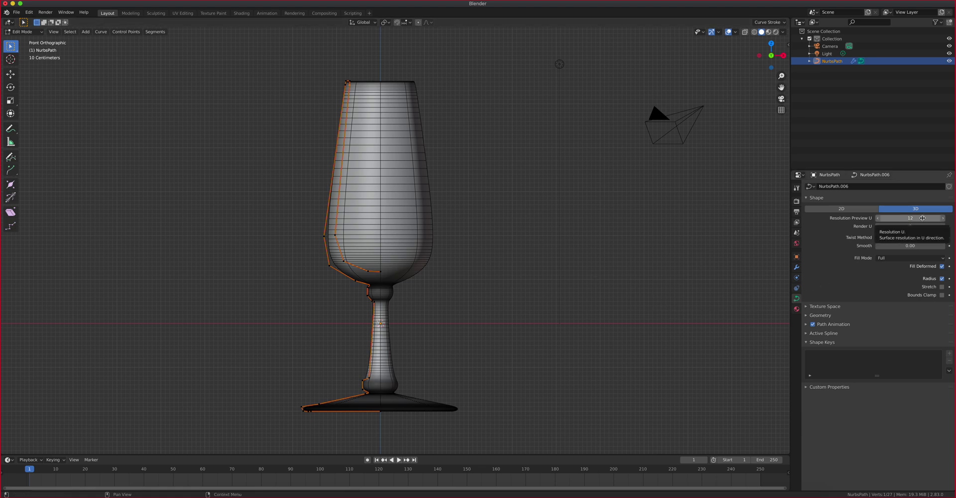
click(877, 218)
click(877, 218)
click(877, 218)
click(877, 218)
click(877, 218)
click(877, 218)
click(877, 218)
click(877, 218)
click(877, 218)
click(877, 218)
click(877, 218)
click(877, 218)
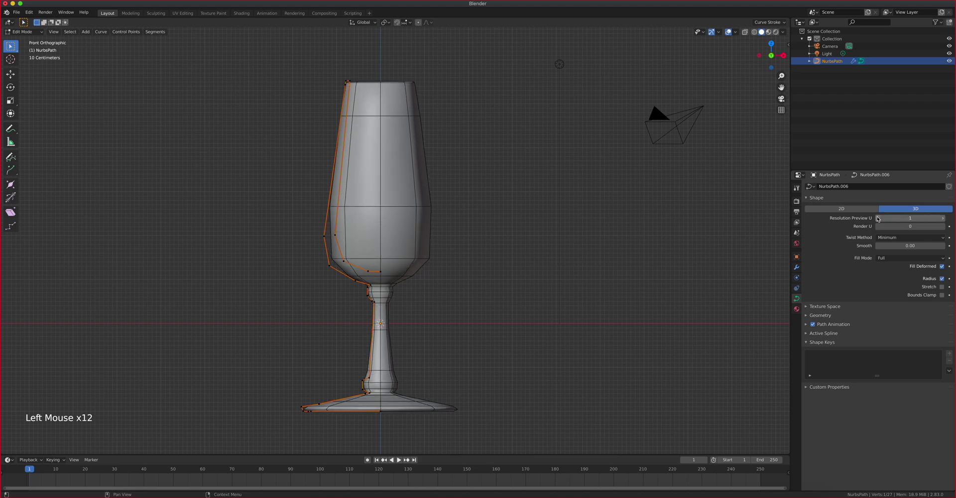
click(942, 218)
Compare the low-resolution glass in Object Mode with its profile control points in Edit Mode.
middle_drag(552, 180, 537, 229)
key(Tab)
middle_drag(473, 238, 473, 254)
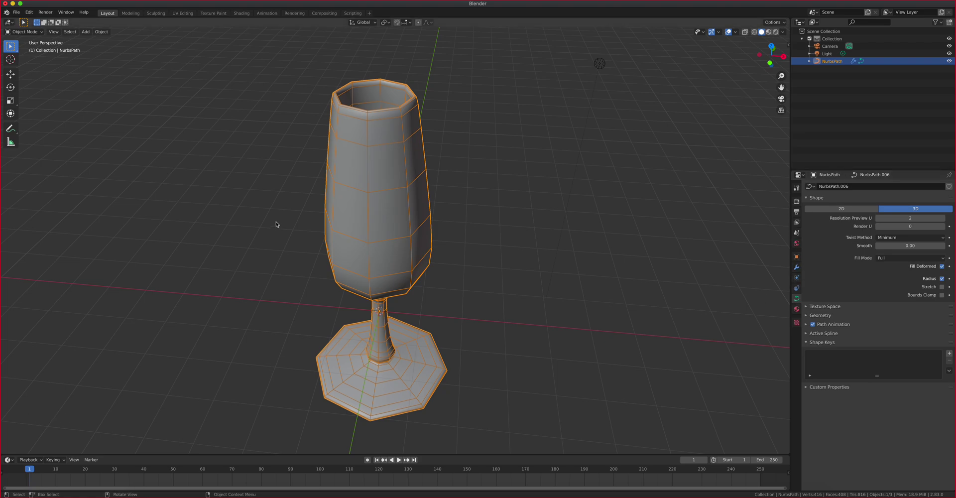
middle_drag(369, 209, 370, 223)
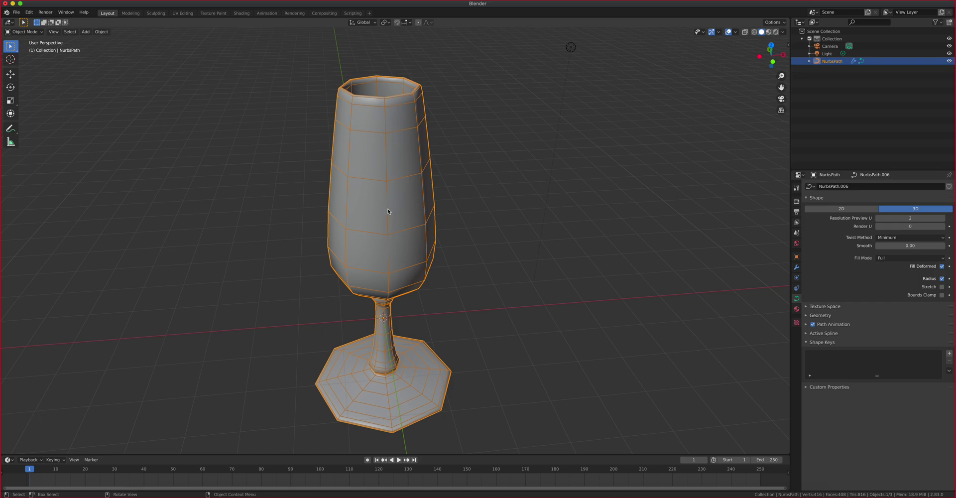
key(Tab)
key(Tab)
key(Tab)
key(Tab)
key(Tab)
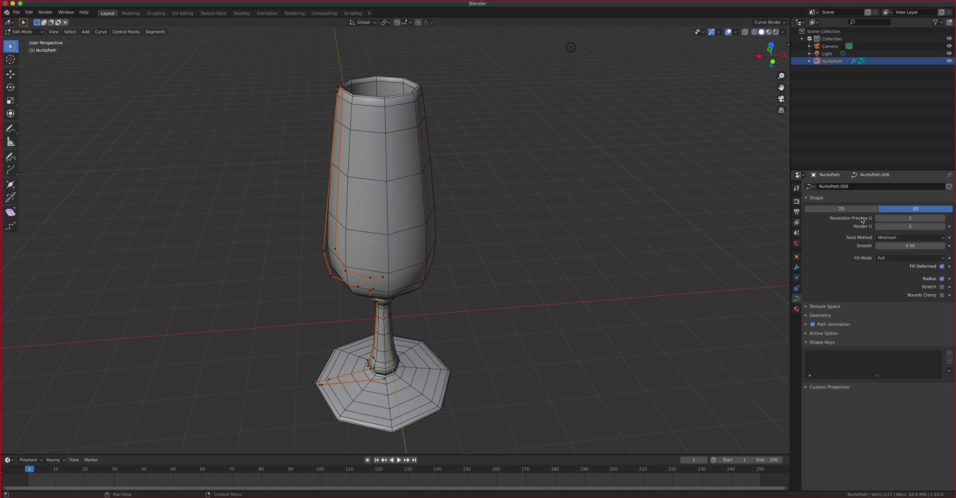
Add a Subdivision Surface modifier to the low-resolution glass, return to Object Mode and set its viewport subdivisions to 2.
mouse_move(896, 218)
mouse_down()
mouse_move(935, 217)
mouse_move(895, 217)
mouse_up()
click(797, 267)
click(847, 186)
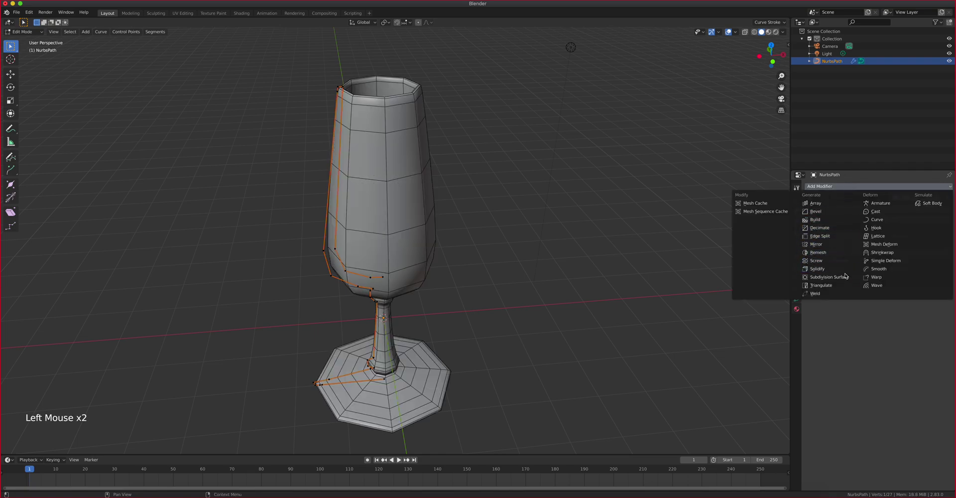
click(845, 276)
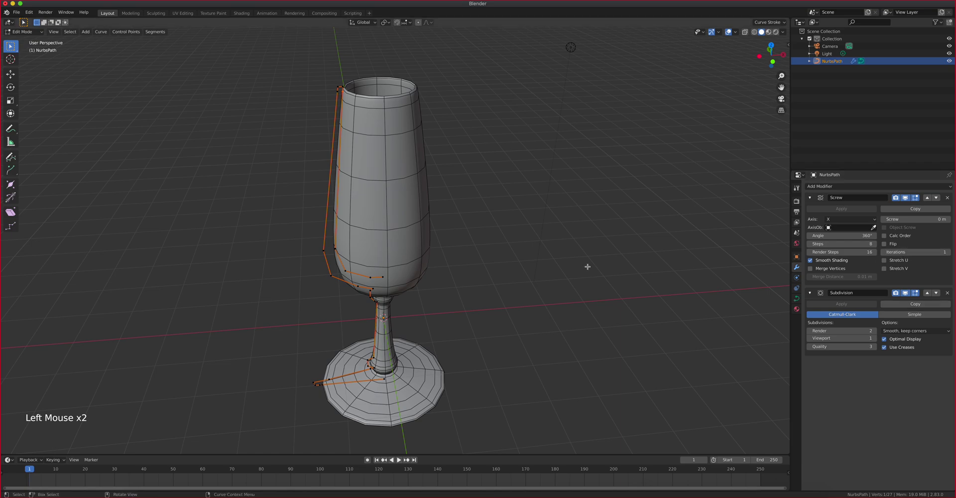
key(Tab)
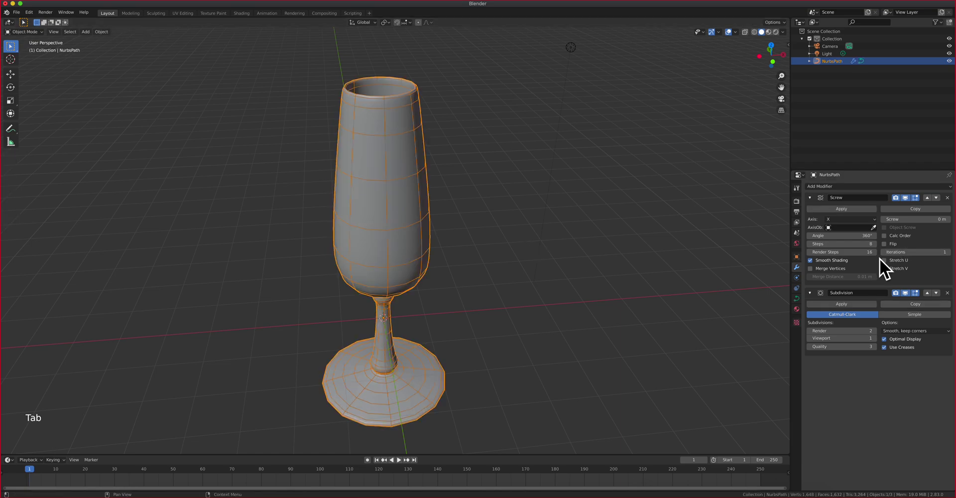
click(873, 338)
Turn off the Wireframe overlay and inspect the smoothed glass from low and high angles.
click(735, 32)
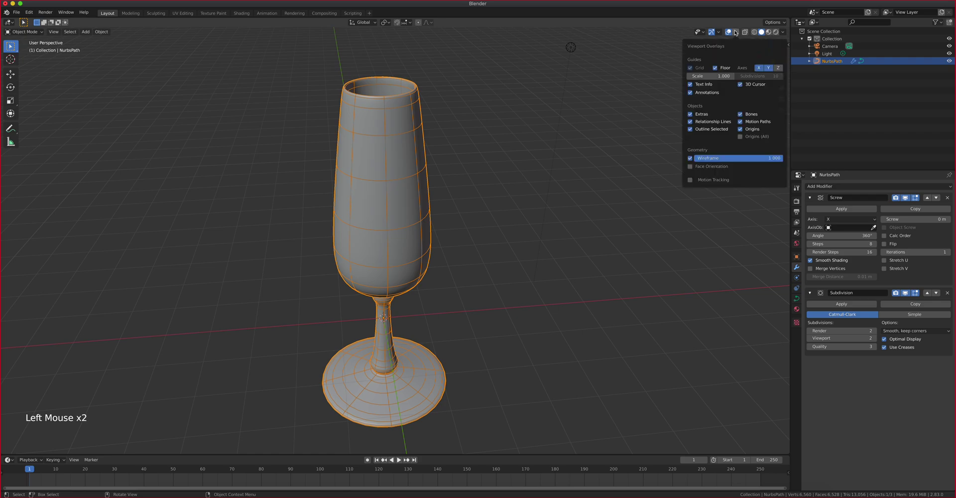
click(690, 158)
middle_drag(564, 146, 503, 109)
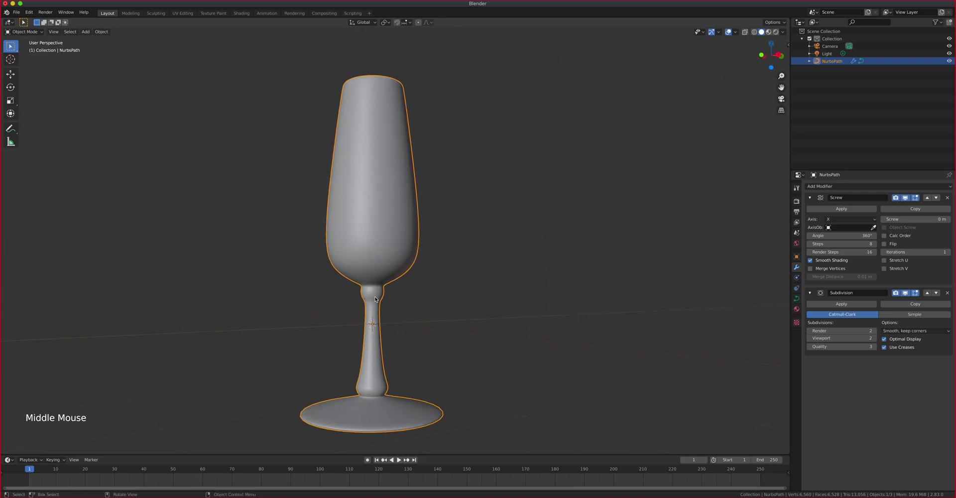
mouse_move(375, 298)
middle_down()
mouse_move(380, 347)
mouse_move(369, 280)
mouse_move(370, 307)
middle_up()
middle_drag(365, 330, 357, 339)
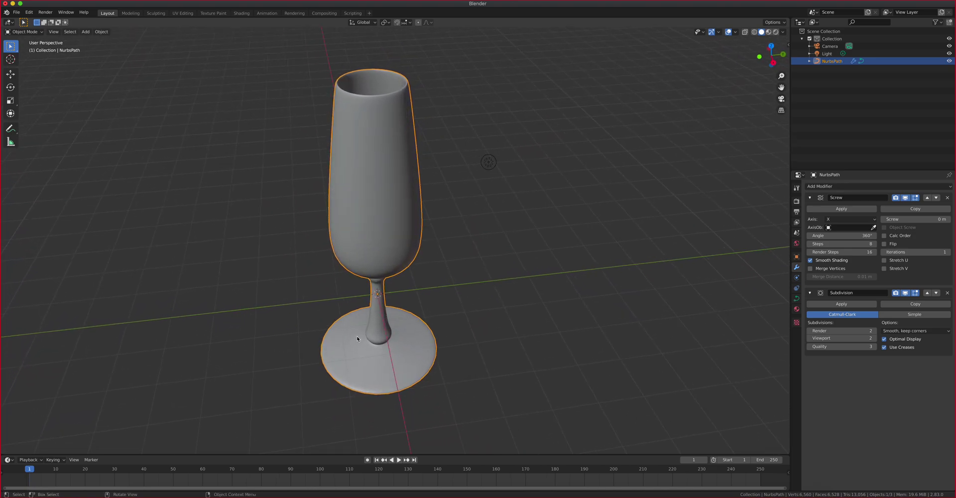
Try raising the curve's Resolution Preview U to 61 and check the glass's smoothness.
click(796, 298)
drag(910, 218, 946, 218)
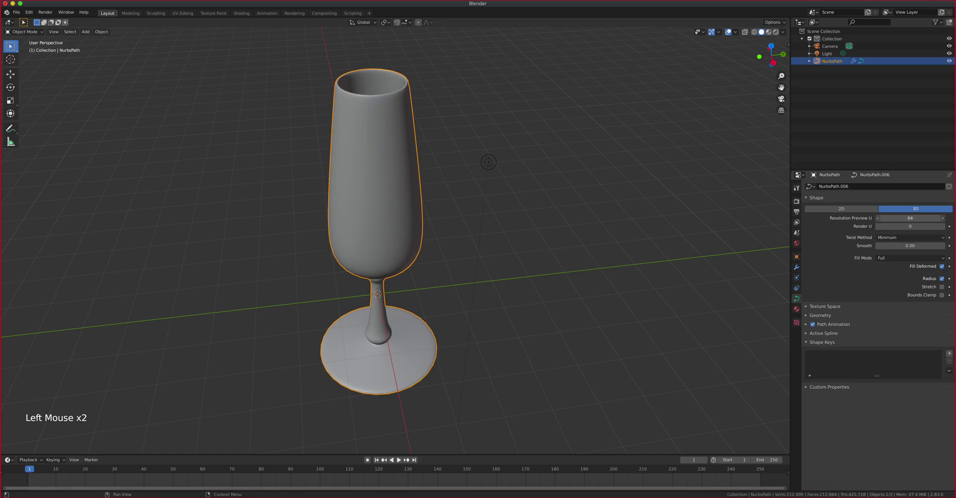
middle_drag(403, 244, 382, 233)
scroll(382, 251, up, 2)
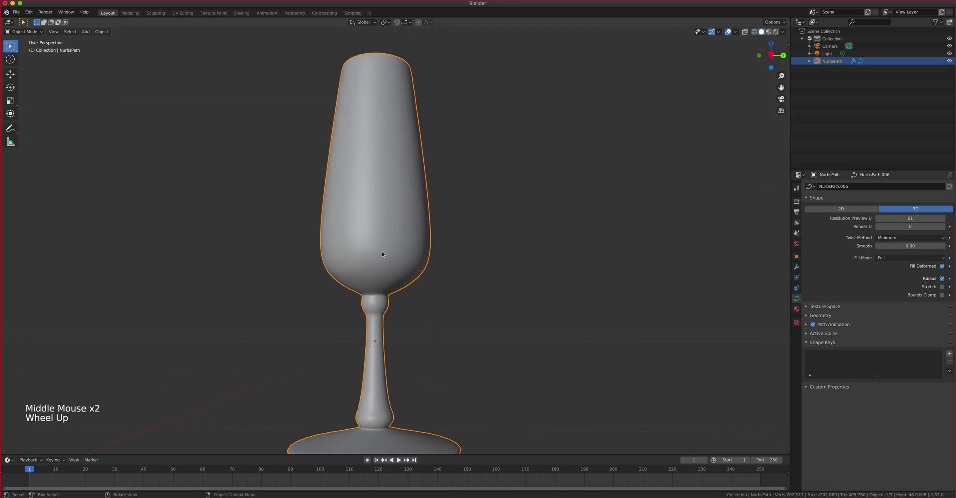
key(Tab)
key(Tab)
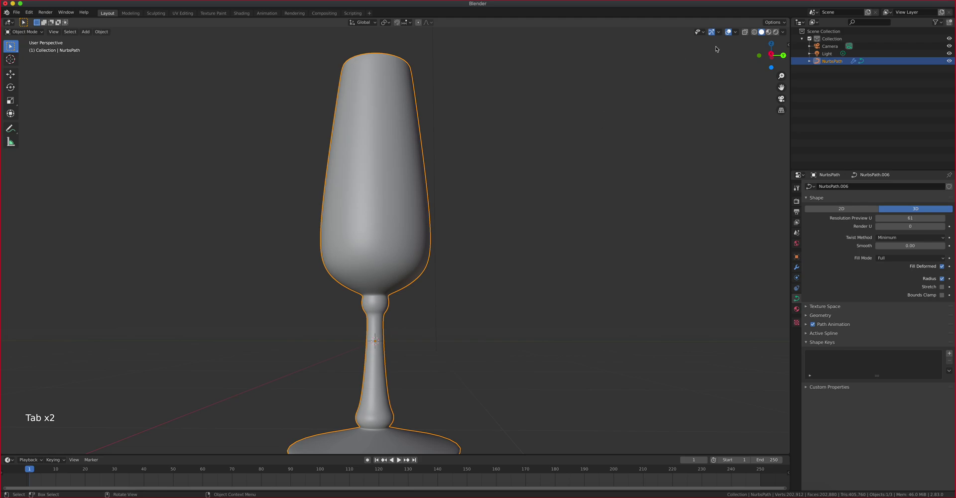
Show the Wireframe overlay and inspect the dense horizontal edge loops on the bowl up close.
click(737, 32)
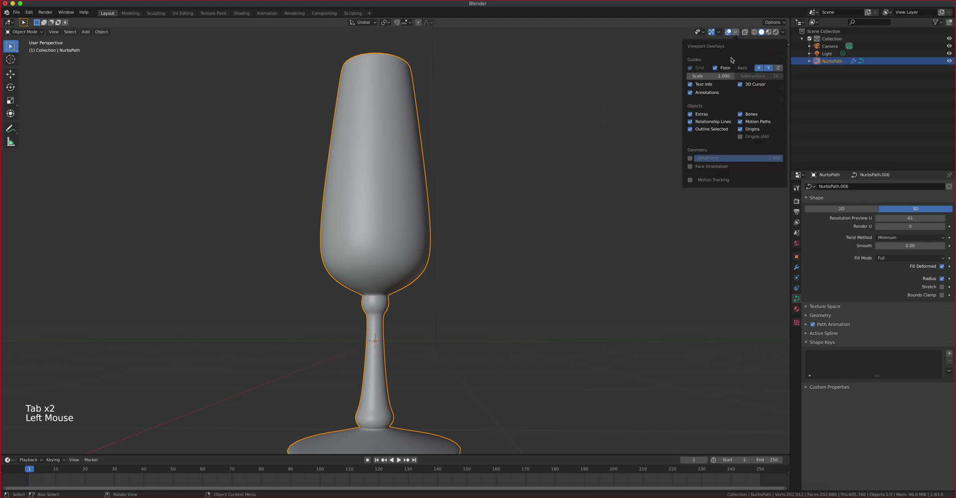
click(690, 157)
middle_drag(595, 164, 503, 186)
scroll(451, 223, up, 6)
middle_drag(451, 223, 439, 288)
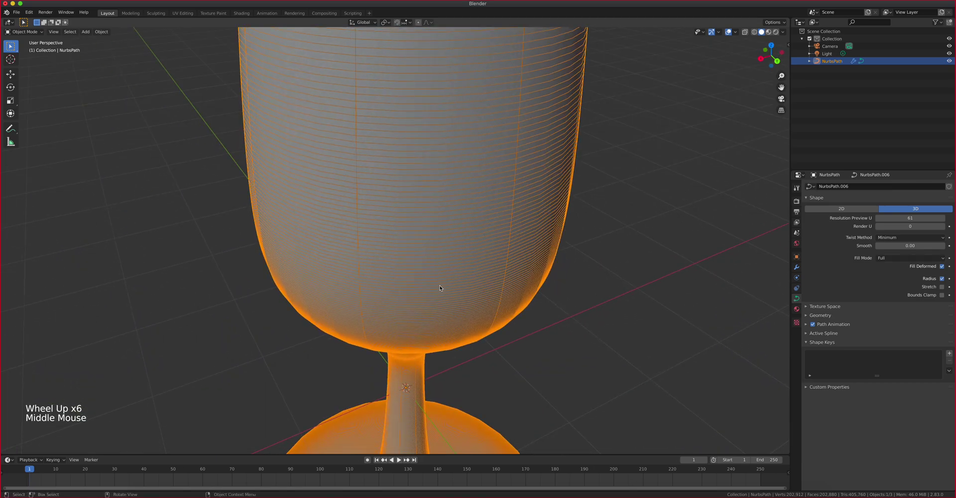
Try raising the Screw modifier's viewport Steps to 272.
click(796, 267)
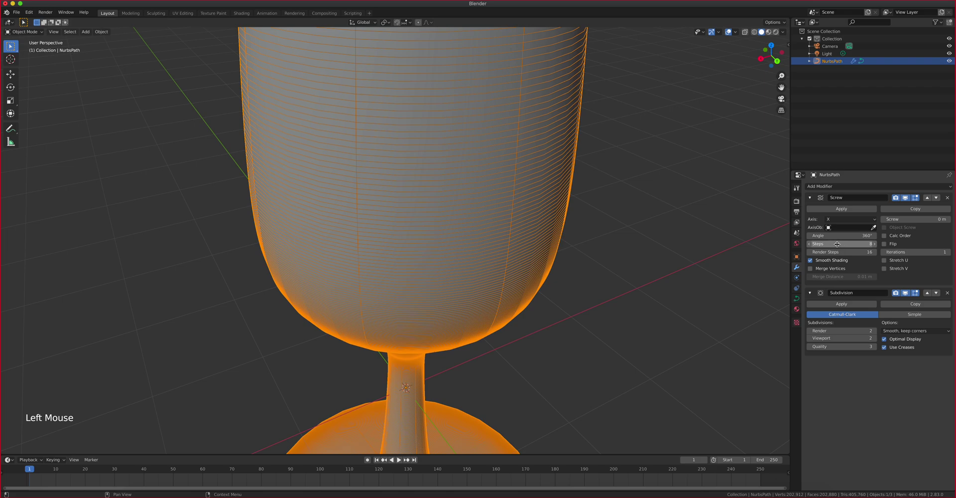
drag(840, 243, 854, 243)
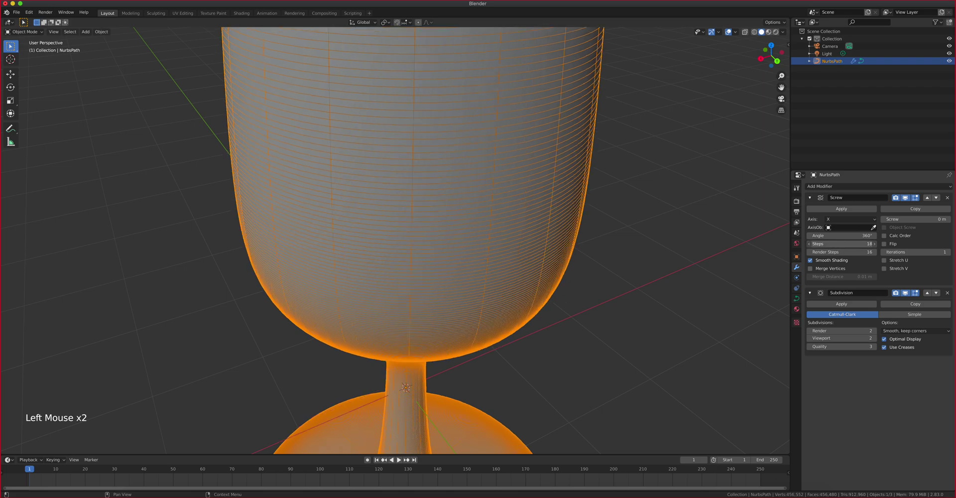
drag(854, 244, 916, 243)
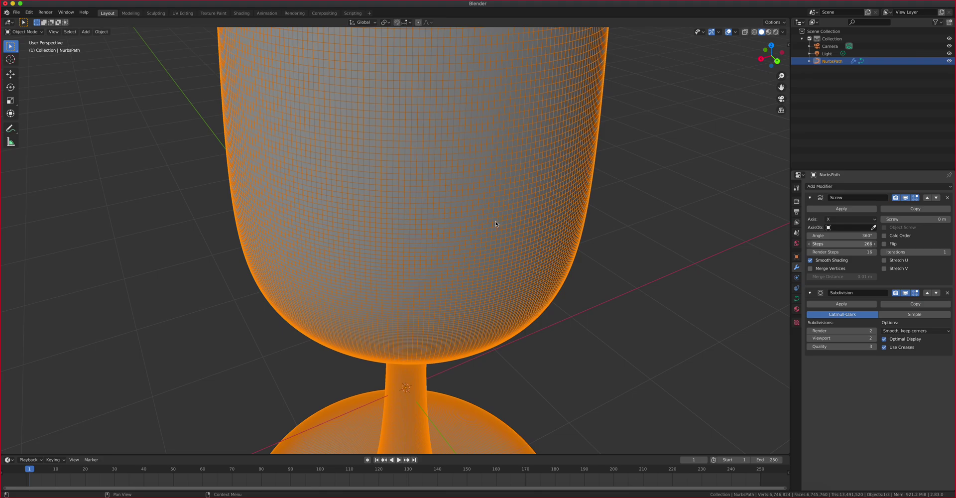
Examine the mesh density of the high-step glass, from the bowl close up to the whole object.
scroll(462, 212, up, 1)
scroll(461, 212, down, 1)
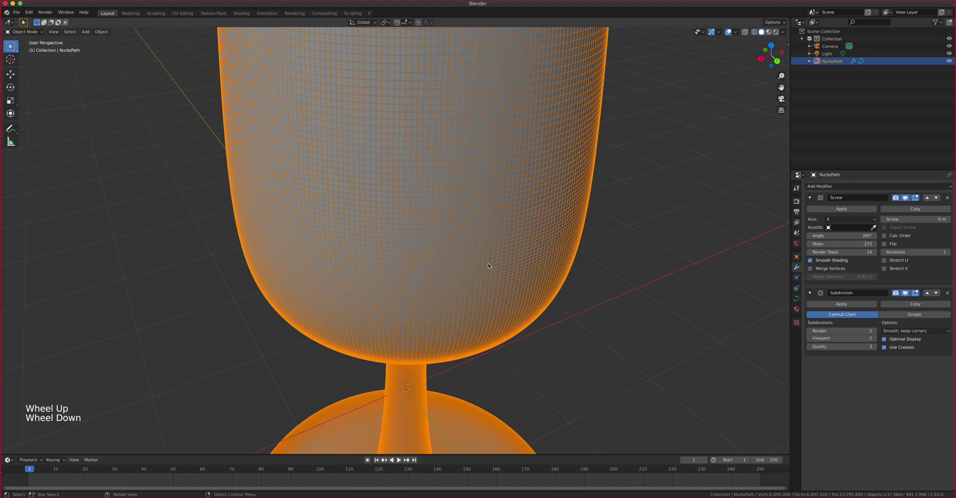
scroll(496, 256, up, 1)
scroll(497, 255, up, 1)
scroll(497, 255, down, 2)
scroll(497, 255, up, 2)
scroll(497, 256, down, 5)
scroll(496, 255, down, 2)
scroll(497, 255, down, 1)
mouse_move(497, 255)
middle_down()
mouse_move(495, 279)
mouse_move(482, 215)
mouse_move(473, 230)
mouse_move(487, 249)
middle_up()
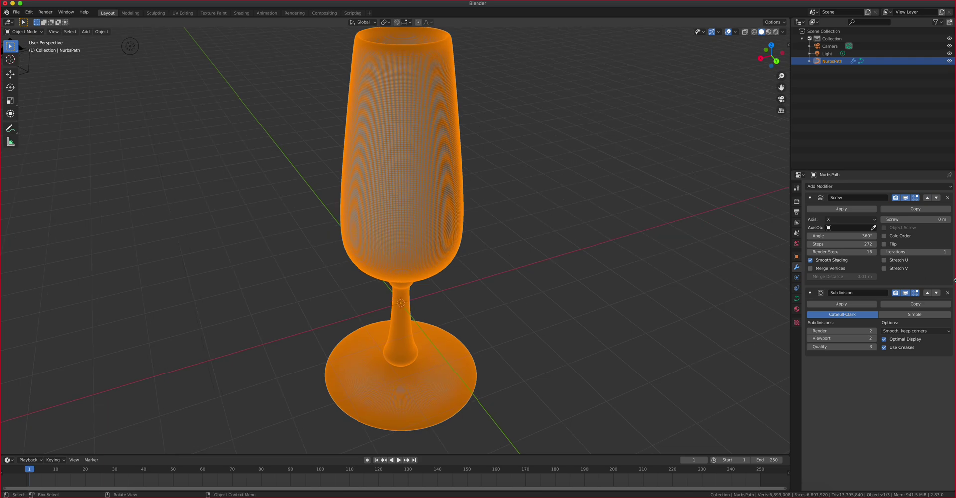
Set the Screw modifier's Steps back to 8 and the curve's Resolution Preview U back to 2.
click(856, 244)
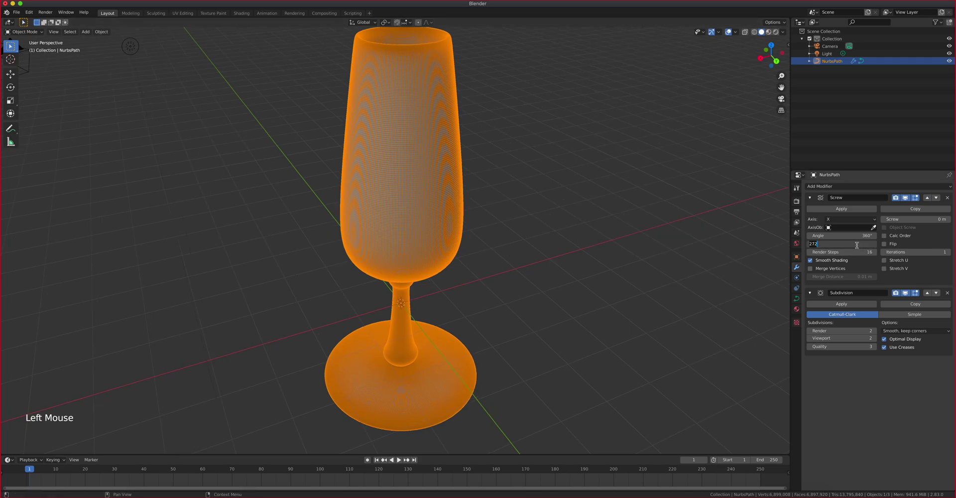
key(Return)
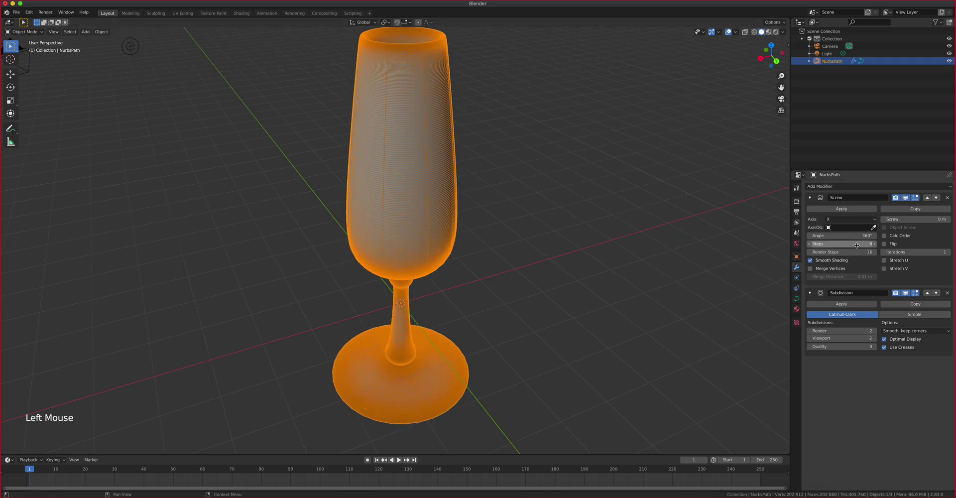
click(797, 299)
click(891, 219)
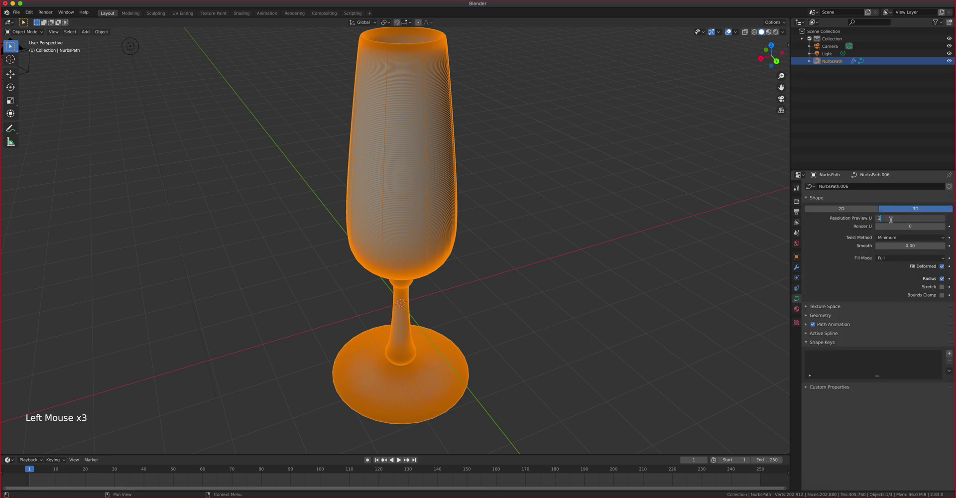
text(2)
key(Return)
Check the glass's light wireframe, turn the Wireframe overlay off and view the finished smooth glass.
key(Tab)
key(Tab)
middle_drag(503, 220, 572, 176)
click(735, 32)
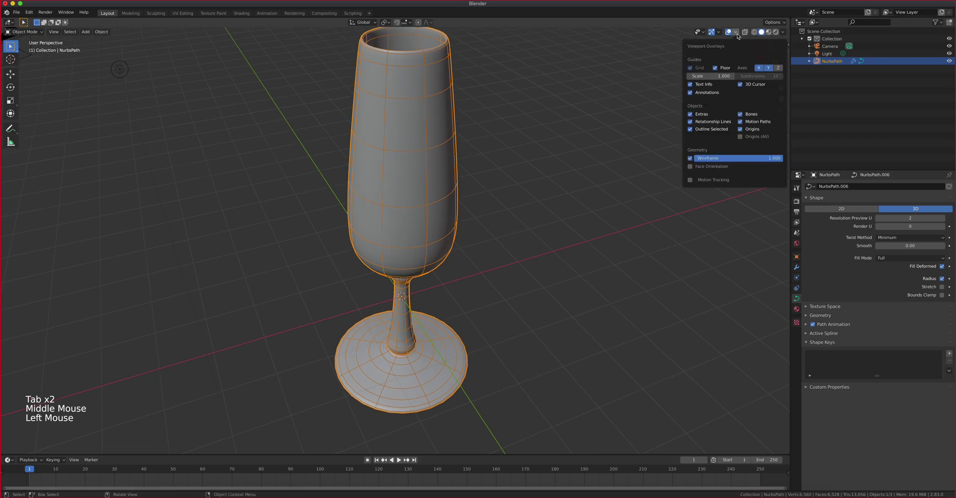
click(690, 158)
scroll(495, 174, down, 2)
middle_drag(495, 174, 432, 171)
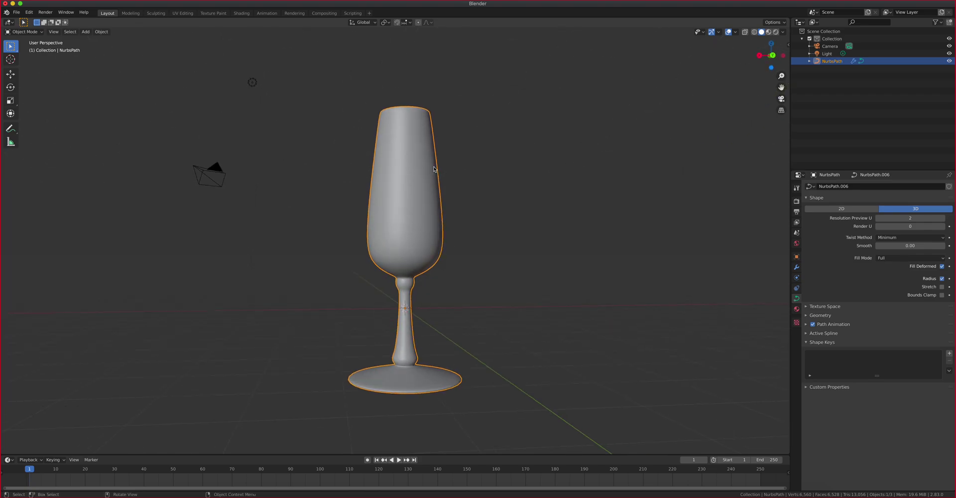
Add a Path curve in front view and move it up about 7.9 m along Z, above the glass.
key(KP_1)
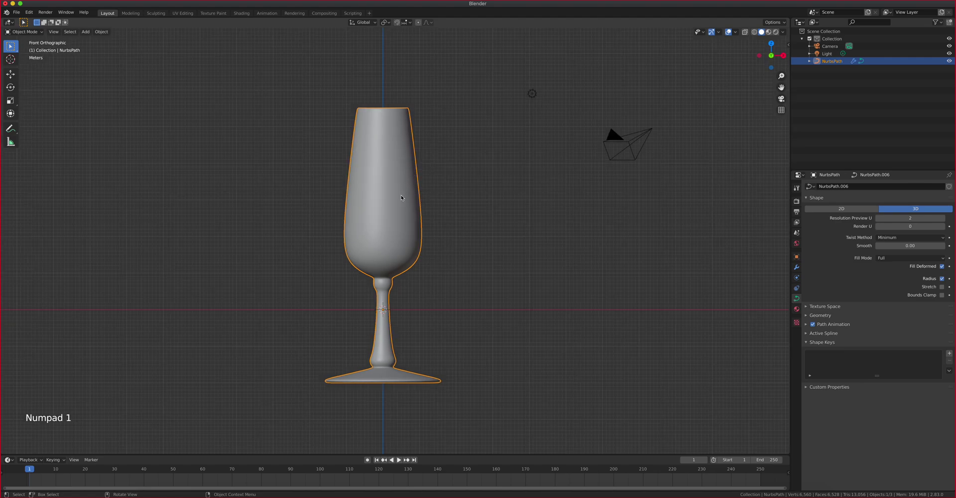
shift+middle_drag(389, 171, 381, 301)
shift+middle_drag(378, 196, 377, 353)
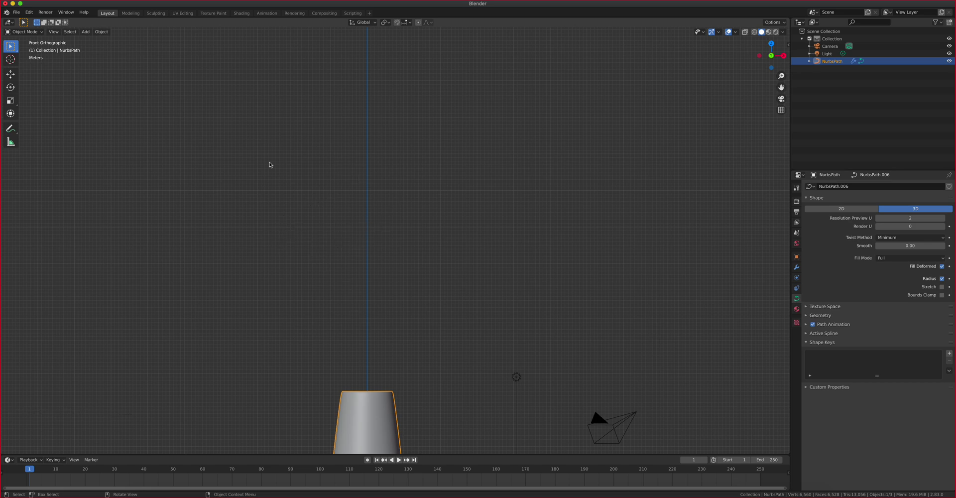
key(shift+a)
mouse_move(304, 248)
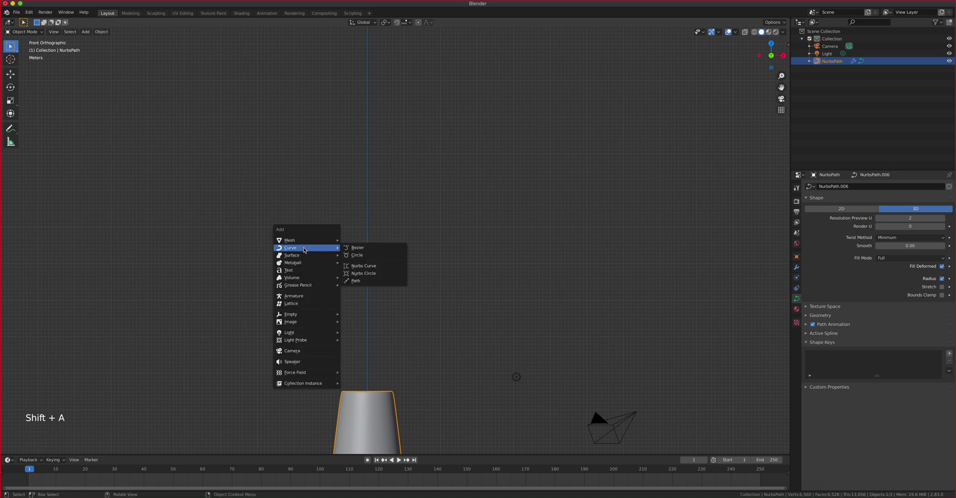
click(367, 281)
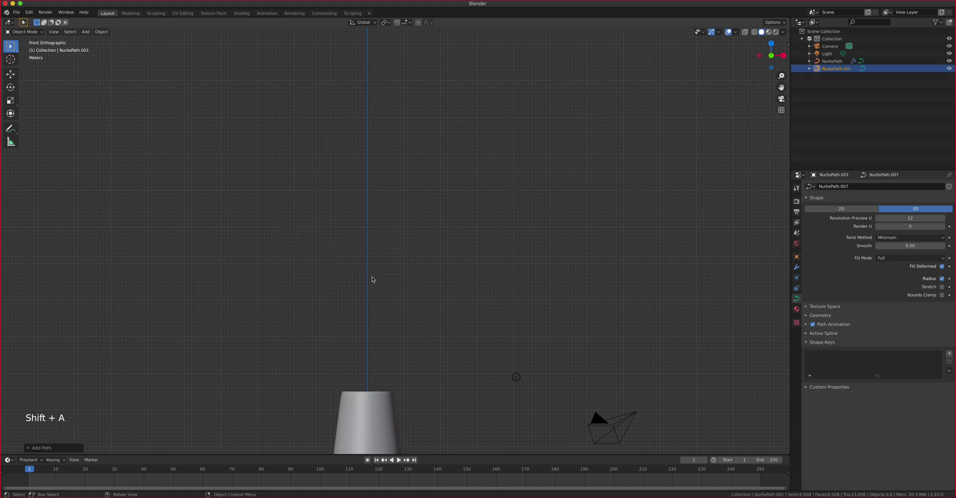
key(g)
key(z)
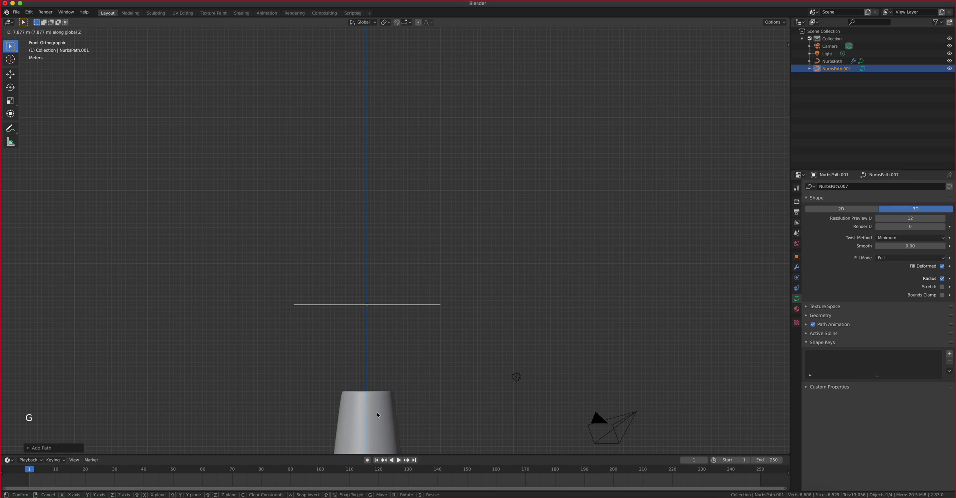
click(377, 412)
Rotate the new path by 90° so it stands upright on the vertical axis.
text(r90)
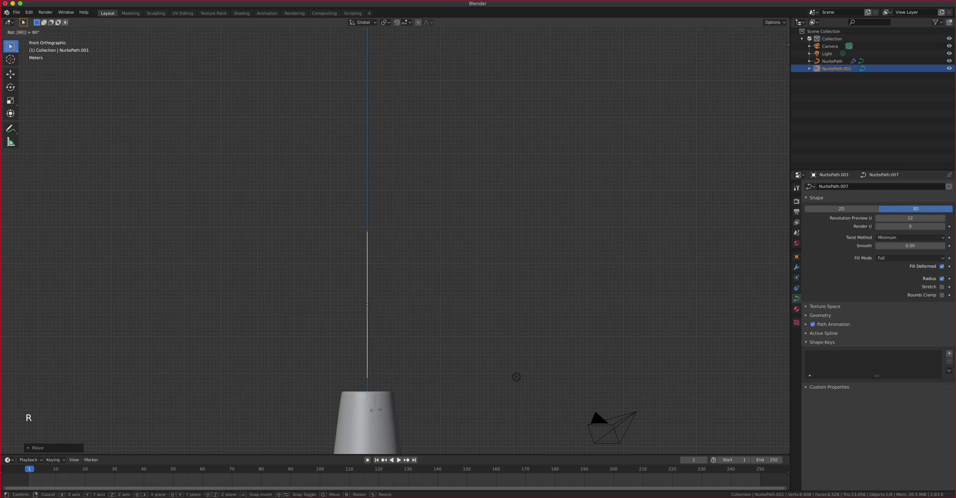
click(387, 417)
scroll(375, 337, up, 2)
shift+middle_drag(376, 336, 404, 263)
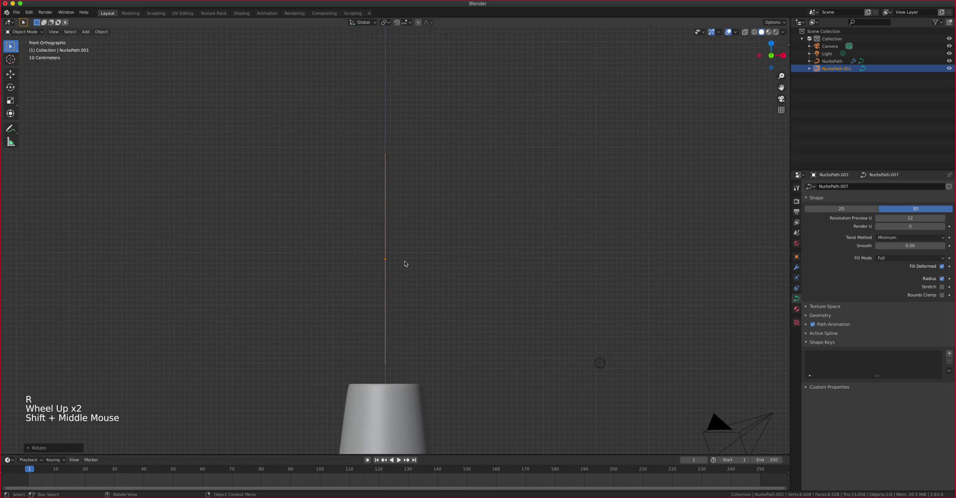
scroll(386, 264, up, 1)
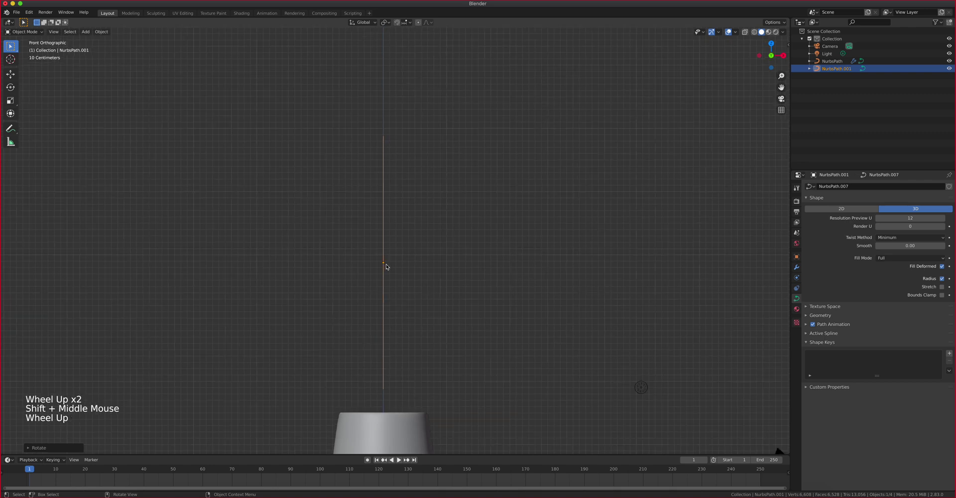
Edit the path and move all control points except the lowest one sideways and down, away from the central axis.
key(Tab)
shift+middle_drag(406, 314, 426, 220)
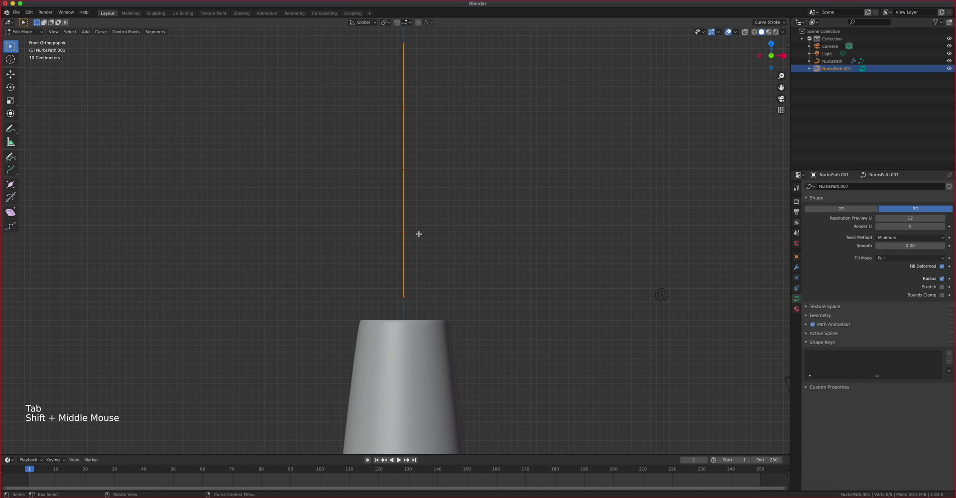
drag(383, 38, 452, 297)
key(g)
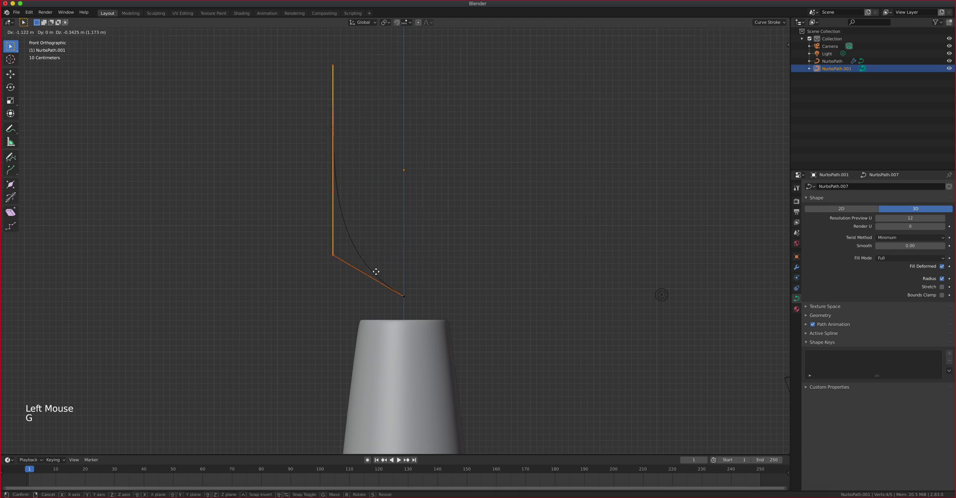
click(376, 304)
Place the second and third control points to form the underside and inner edge of the bowl's foot ring.
click(332, 292)
key(g)
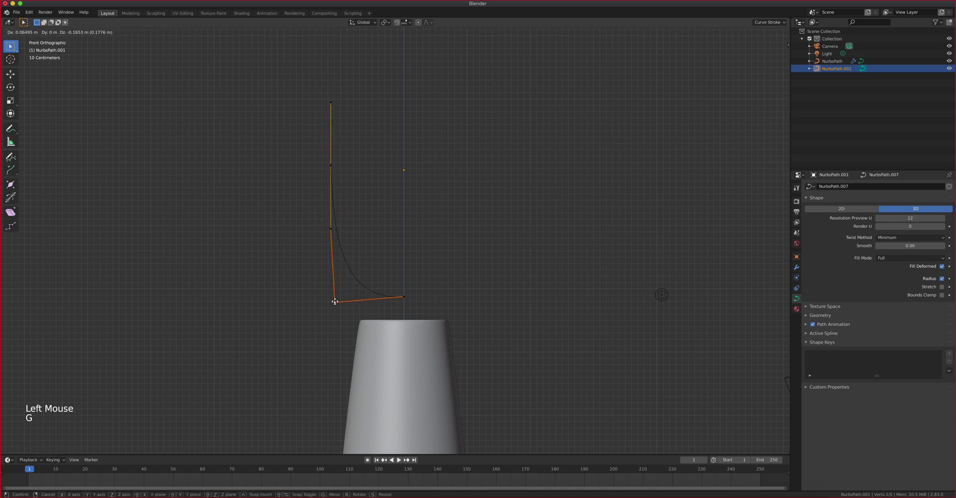
click(334, 299)
click(332, 225)
key(g)
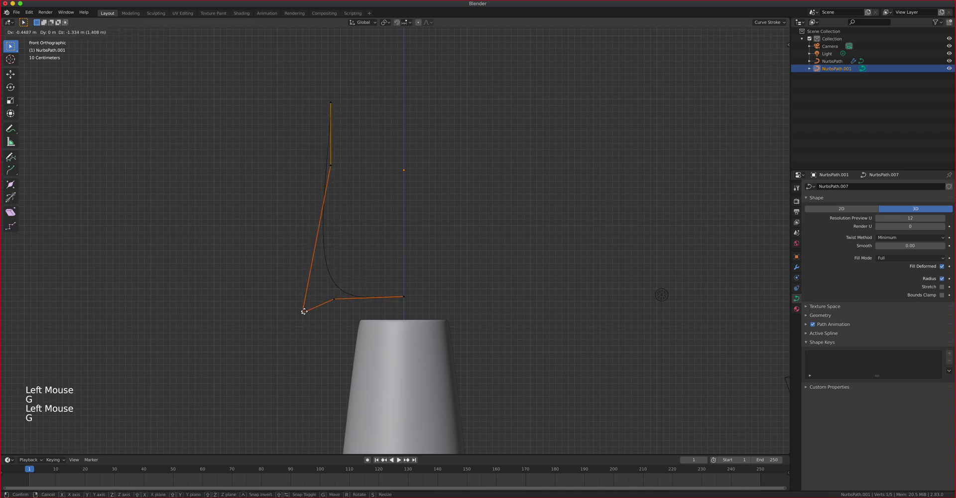
click(308, 325)
Place the fourth control point as the foot ring's outer bottom corner and the end point above it.
click(330, 164)
key(g)
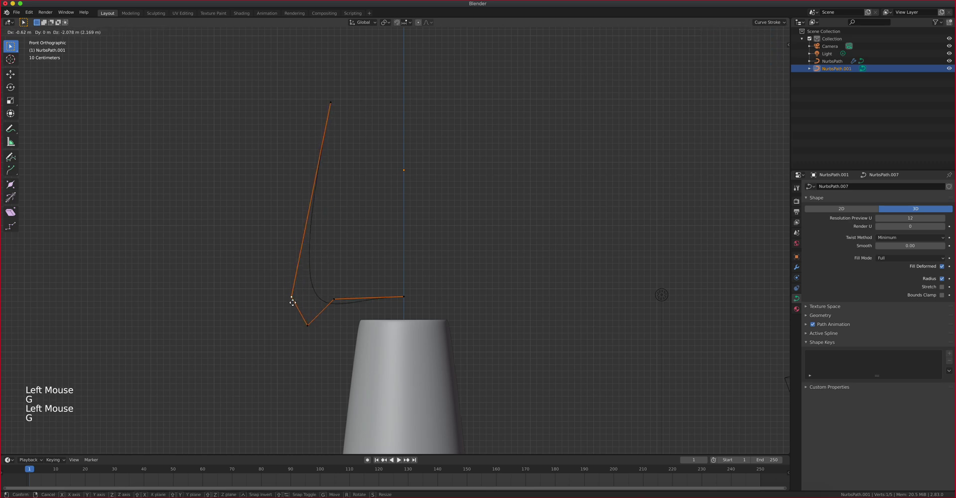
click(288, 325)
click(332, 101)
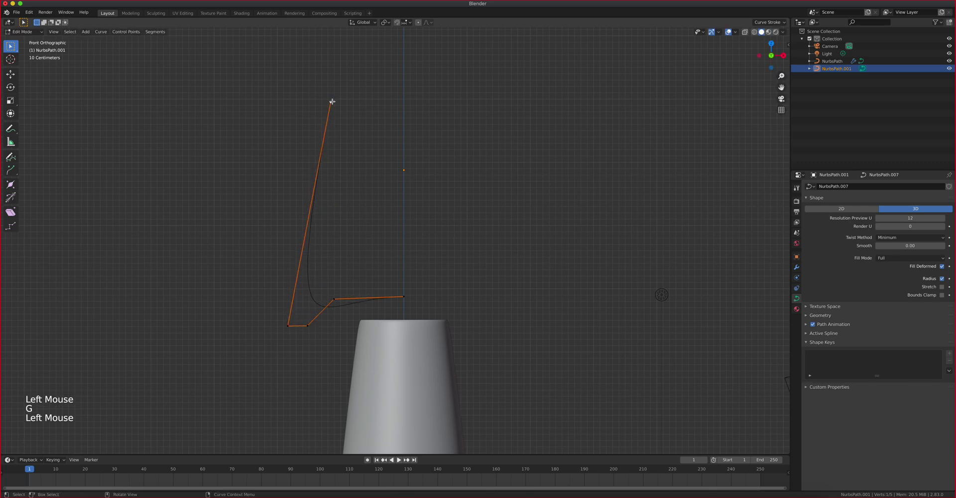
key(g)
click(282, 278)
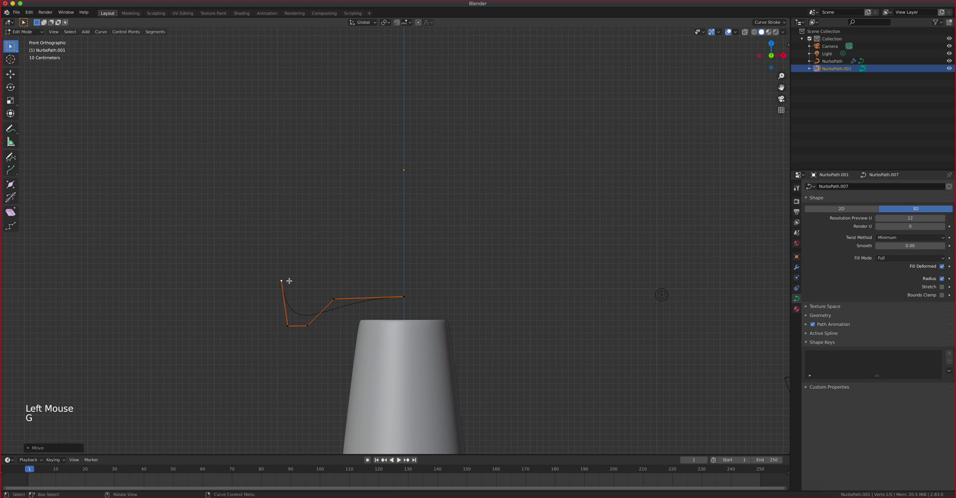
Extrude three points outward and upward from the foot ring to outline the bowl's outer wall.
shift+middle_drag(352, 283, 333, 309)
key(e)
click(245, 267)
key(e)
click(195, 139)
key(e)
click(195, 59)
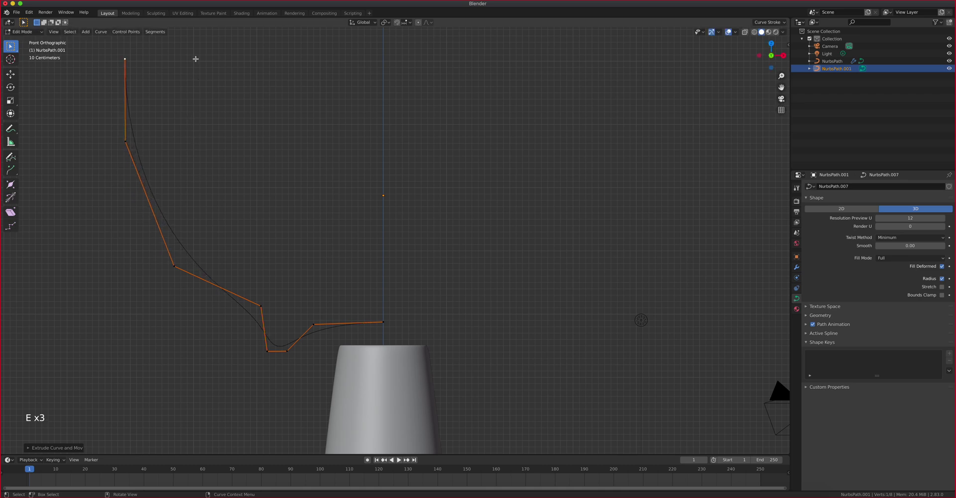
Extrude three short segments over and back down to form the bowl's narrow rim.
key(e)
click(179, 60)
key(e)
click(194, 55)
key(e)
click(194, 69)
Extrude four points down the inside of the bowl, ending the inner profile on the central axis.
key(e)
click(202, 140)
key(e)
click(269, 272)
key(e)
click(319, 289)
key(e)
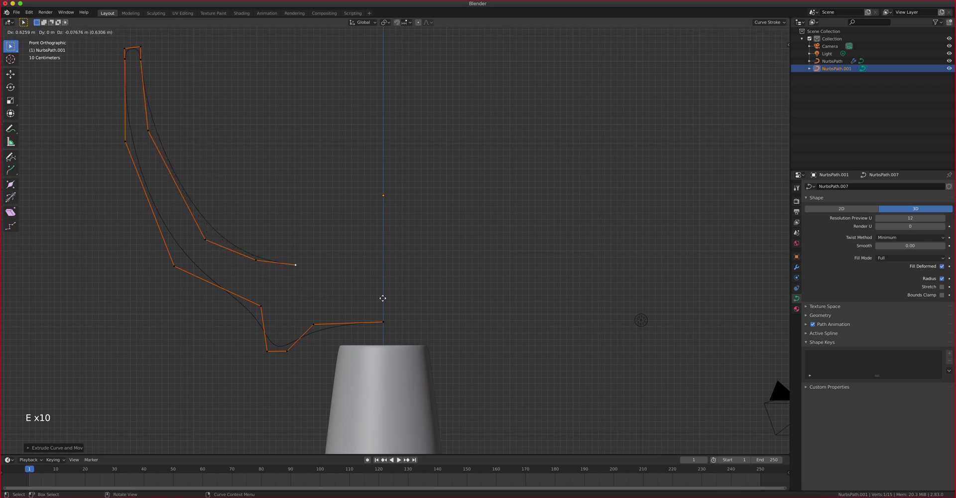
click(445, 292)
Subdivide the underside segment between the lower axis end point and its neighbouring control point.
key(Tab)
shift+middle_drag(348, 285, 414, 257)
key(Tab)
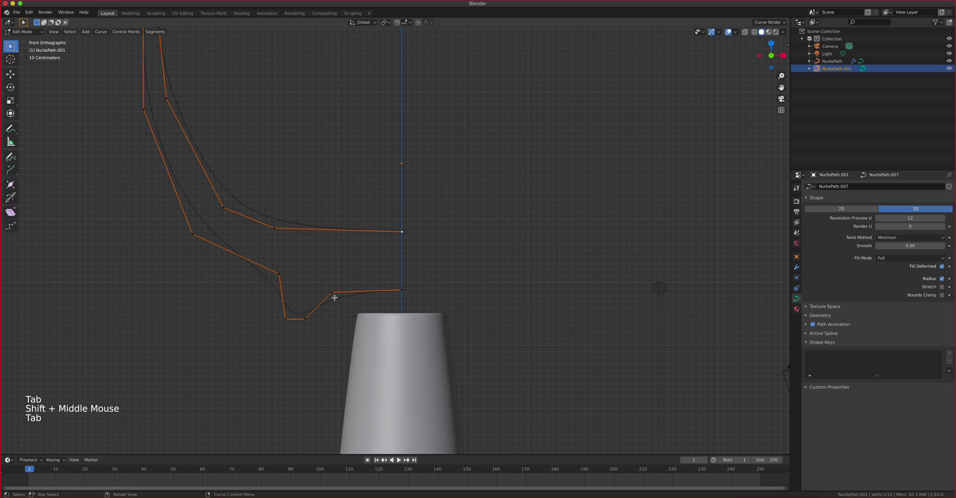
shift+middle_drag(331, 293, 381, 239)
scroll(342, 256, up, 2)
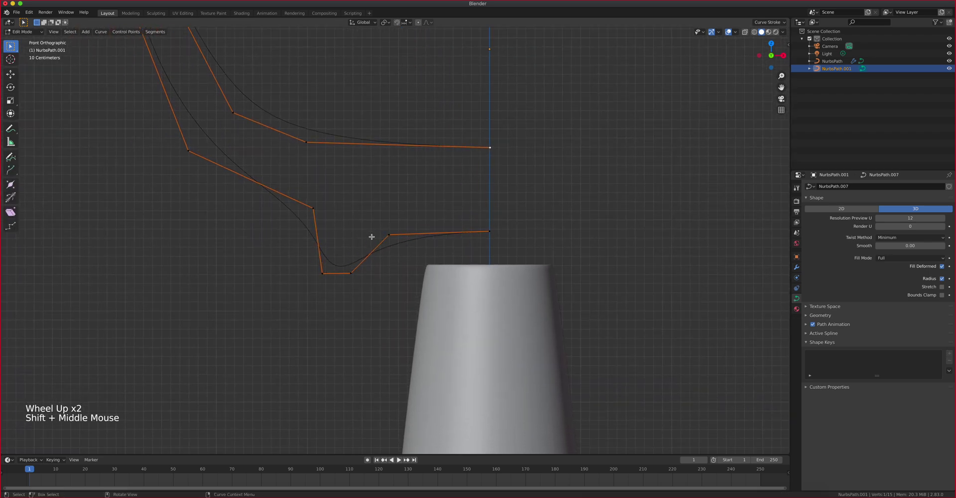
click(387, 235)
shift+click(489, 231)
right_click(466, 234)
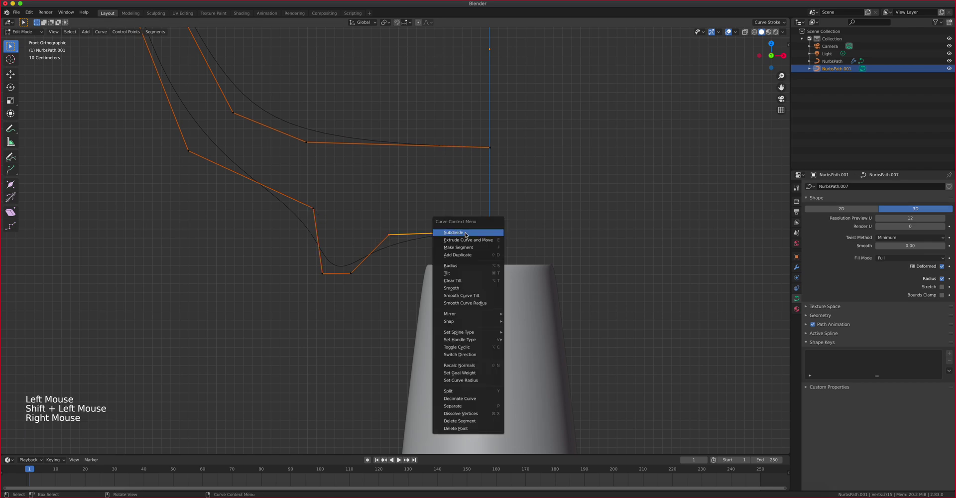
click(465, 233)
Reposition the control points on both sides of the foot ring to give it a tighter, more defined shape.
click(386, 234)
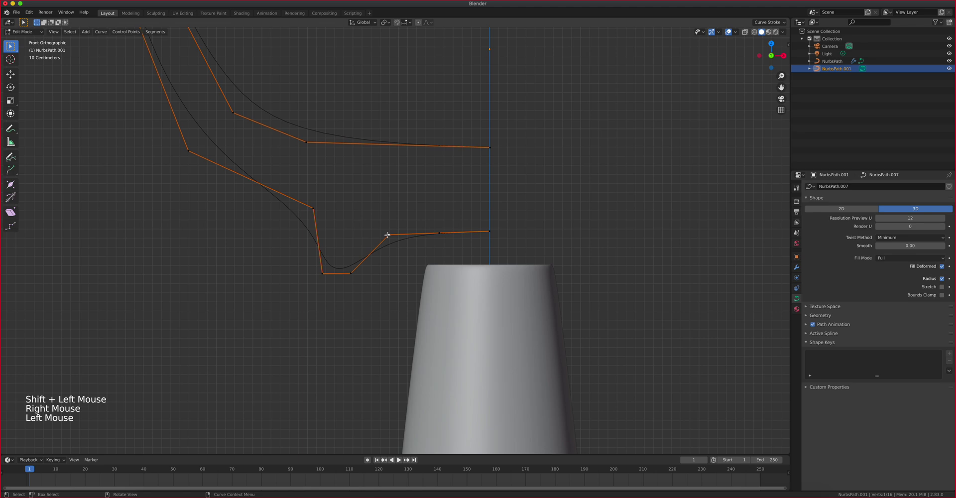
key(g)
click(438, 231)
key(g)
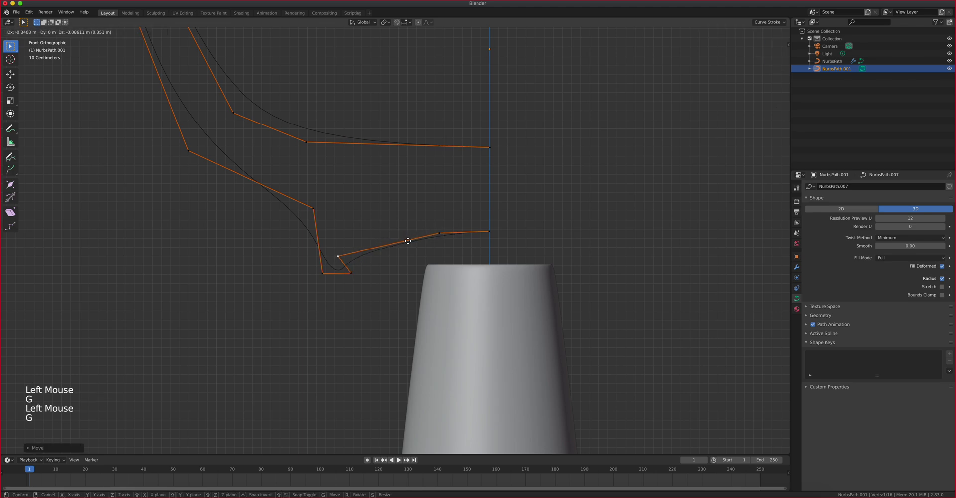
click(438, 234)
key(g)
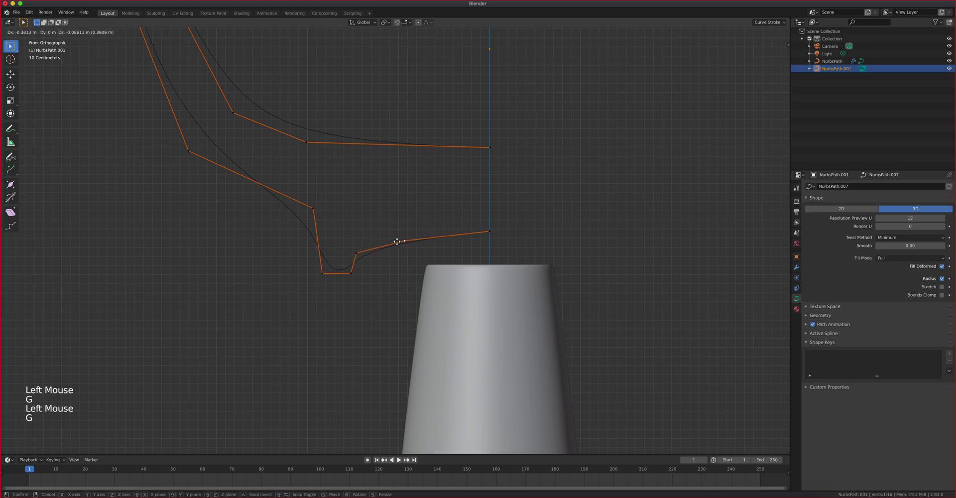
click(389, 241)
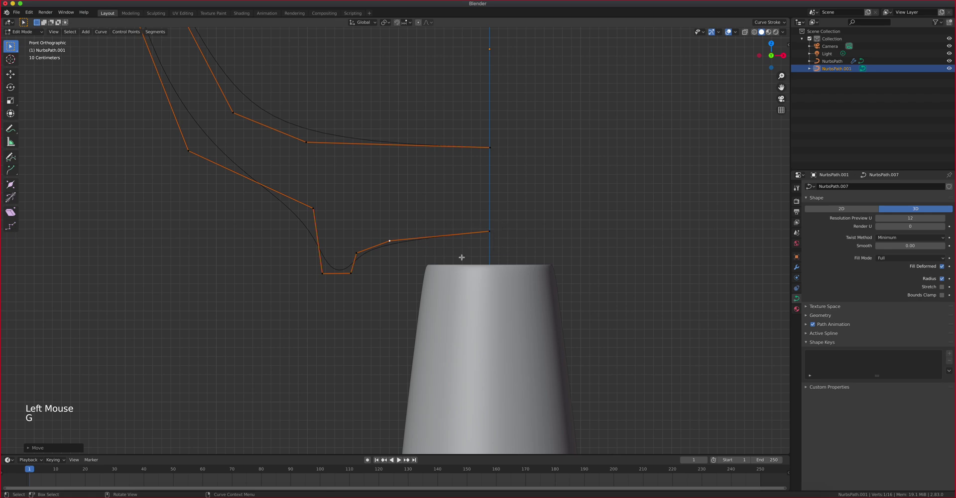
key(g)
click(389, 239)
key(g)
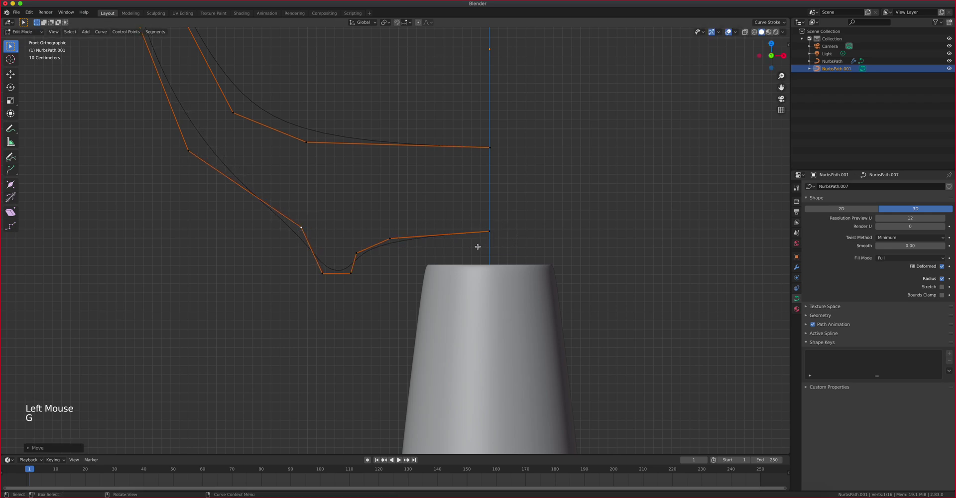
Select the control points of the bowl's walls and rim and move them together to adjust the bowl's shape.
scroll(348, 202, down, 4)
shift+middle_drag(348, 202, 323, 238)
drag(233, 81, 343, 259)
key(g)
click(314, 258)
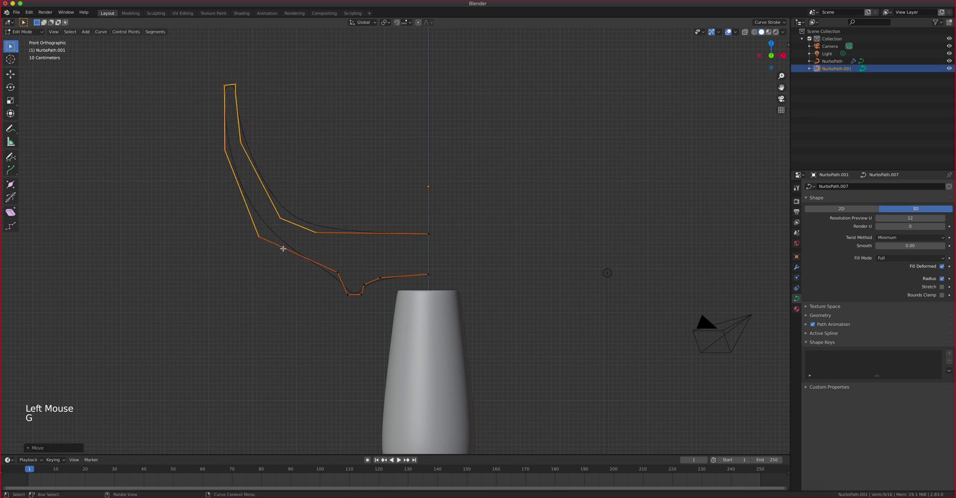
Move the bowl's lower bend points outward and down, and lower the inner floor points down to the axis.
drag(239, 203, 293, 262)
key(g)
click(283, 270)
click(315, 232)
key(g)
click(342, 260)
click(420, 226)
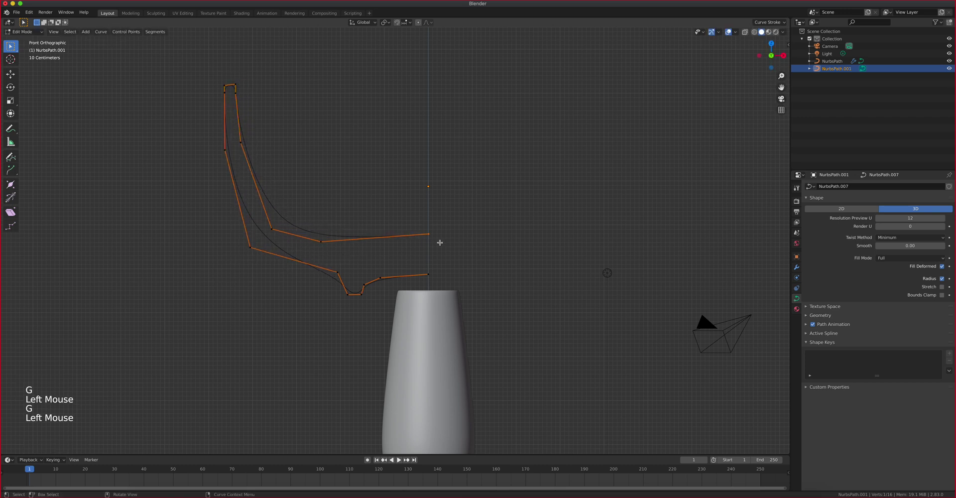
key(g)
click(440, 260)
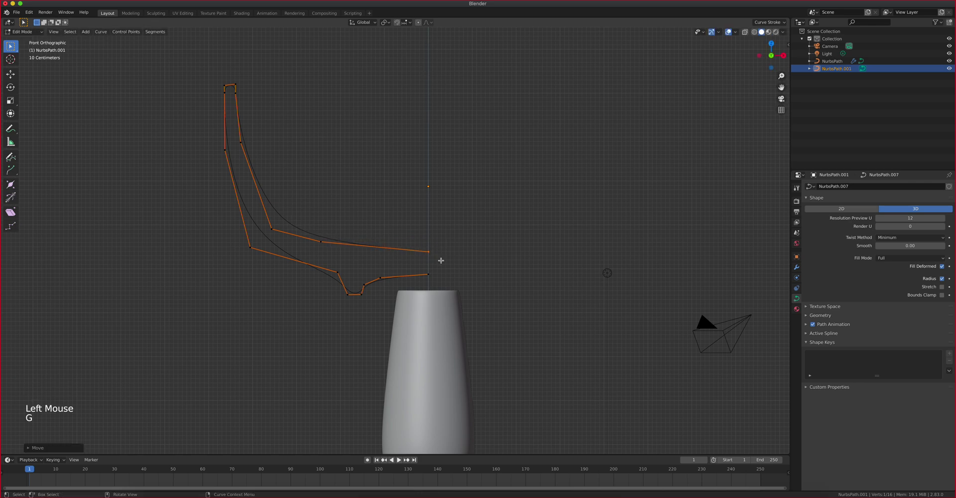
Shift the rim and upper wall points outward, adjust two wall points to round the bowl, and leave Edit Mode.
drag(303, 194, 203, 79)
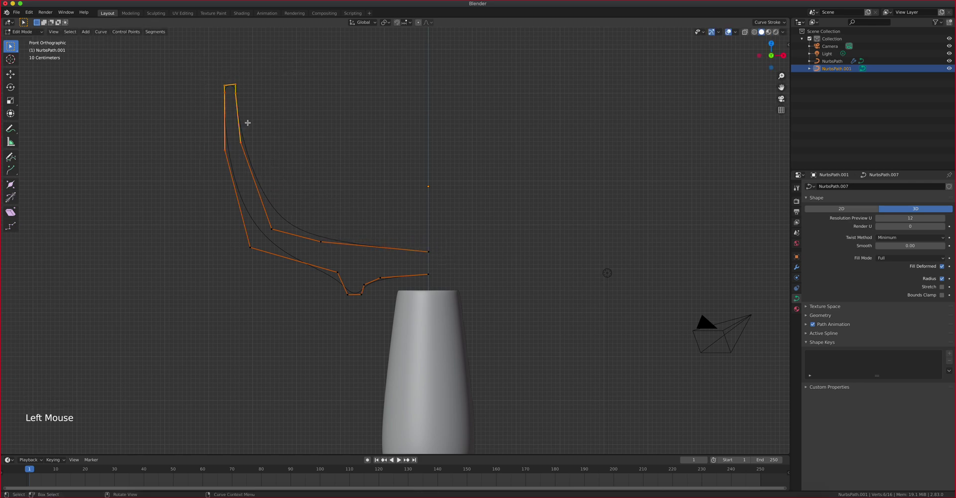
key(g)
click(205, 116)
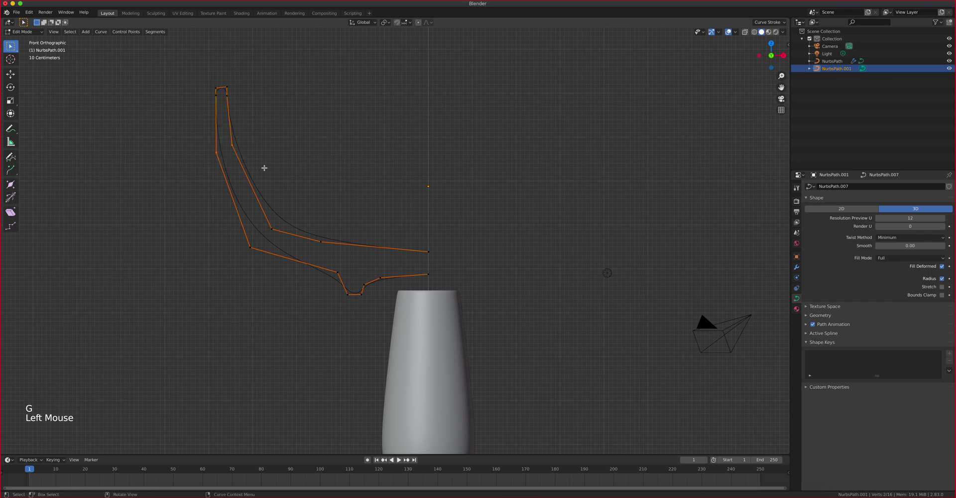
key(g)
click(261, 183)
key(Tab)
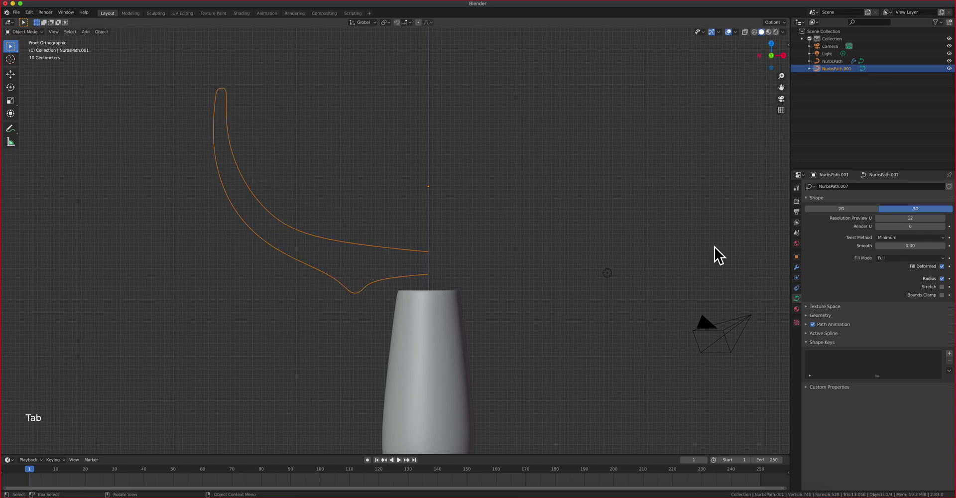
Add a Screw modifier to the bowl profile with its Axis set to X, and view the bowl from above.
click(796, 266)
click(852, 186)
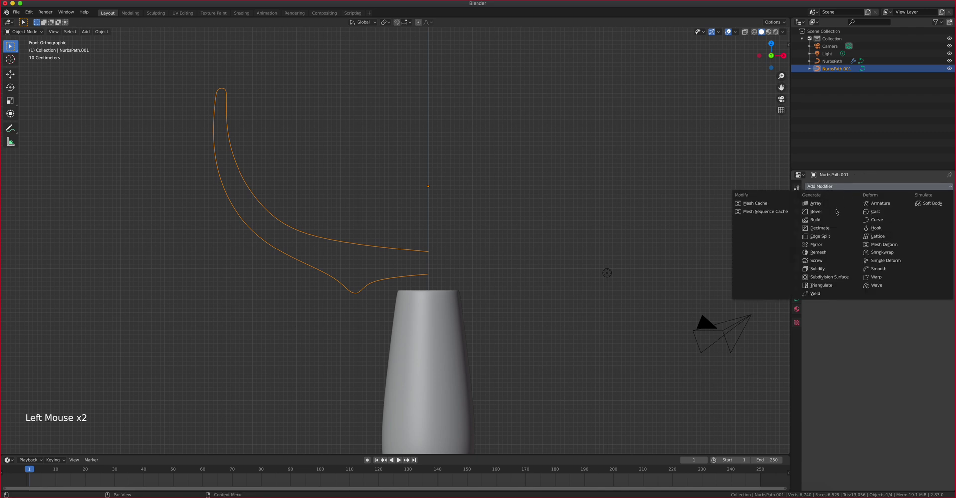
click(830, 261)
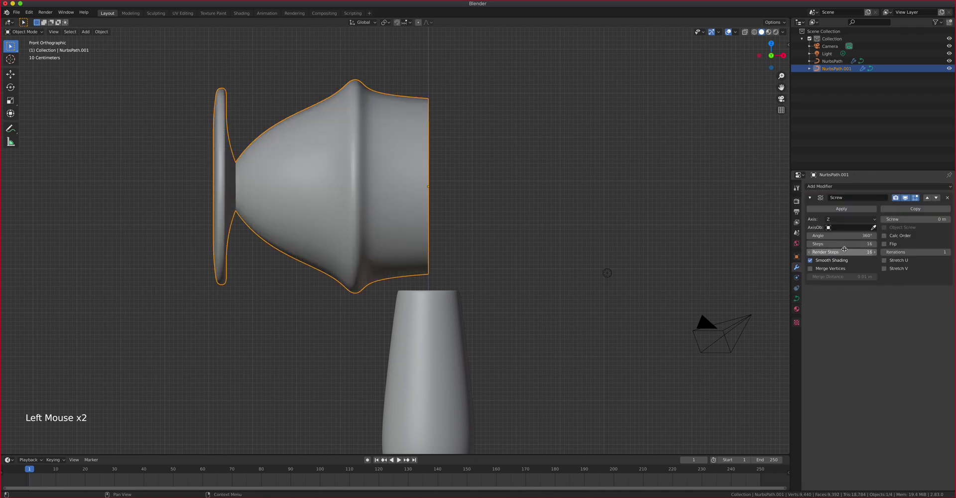
click(856, 221)
click(846, 225)
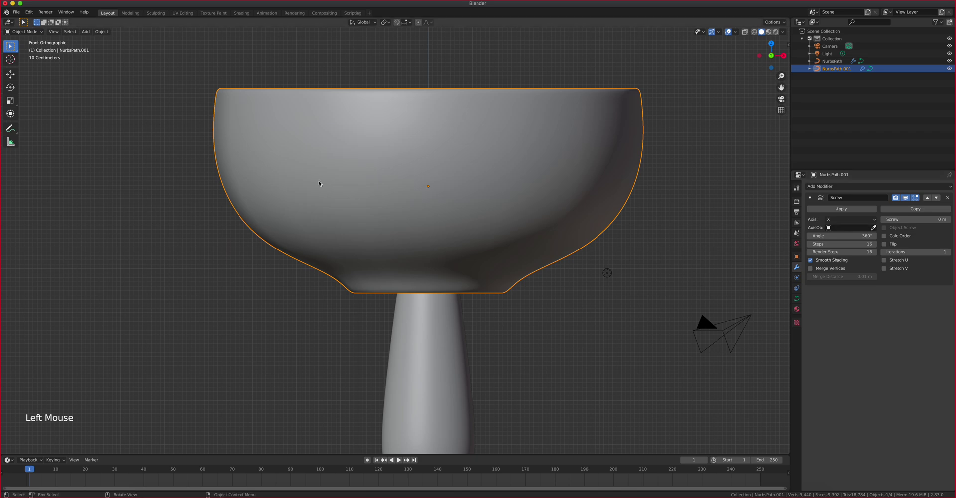
scroll(324, 179, down, 1)
scroll(324, 179, down, 3)
middle_drag(408, 199, 371, 241)
scroll(488, 251, up, 2)
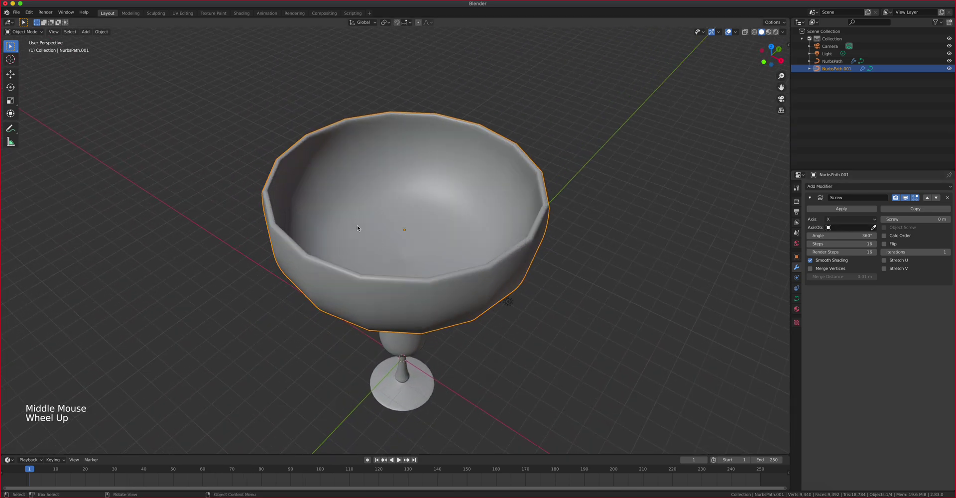
Lower the Steps of the bowl's Screw modifier to 8.
click(809, 243)
click(809, 244)
click(808, 244)
click(809, 244)
click(809, 244)
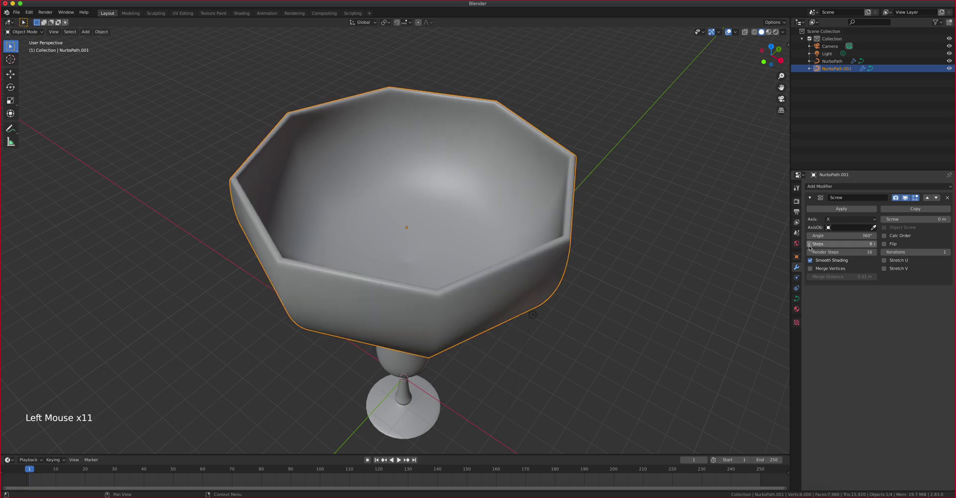
Reduce the bowl curve's Resolution Preview U to 2 in its curve data settings.
click(797, 299)
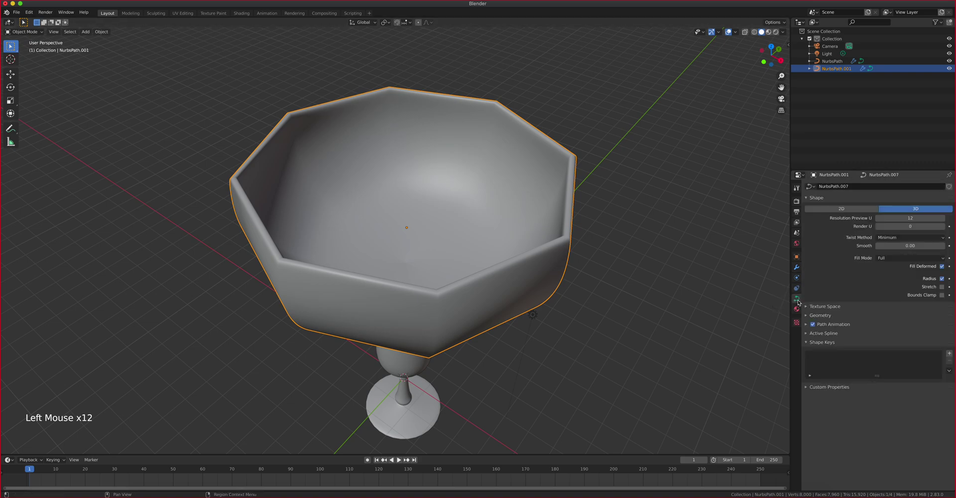
click(877, 218)
click(877, 218)
click(876, 218)
click(877, 218)
click(877, 218)
click(877, 218)
click(877, 218)
click(877, 218)
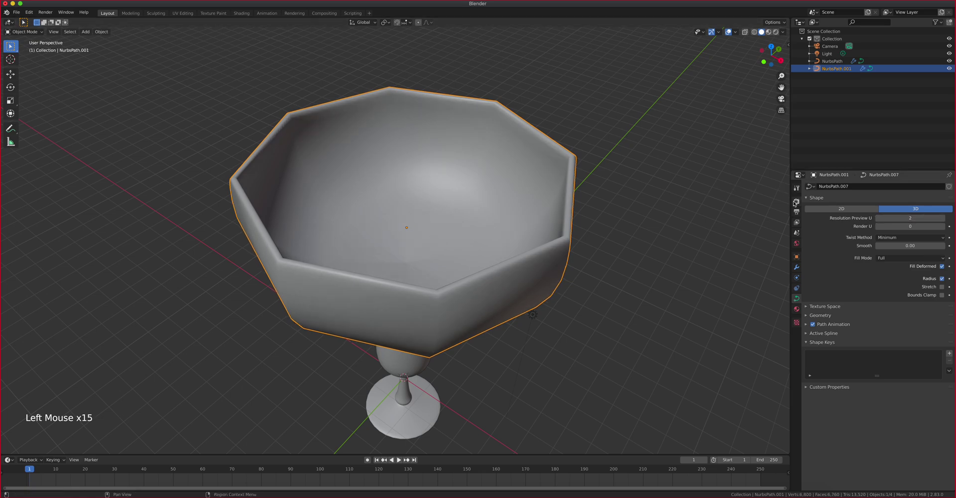
Add a Subdivision Surface modifier to the bowl with its Viewport level set to 2.
click(795, 267)
click(839, 187)
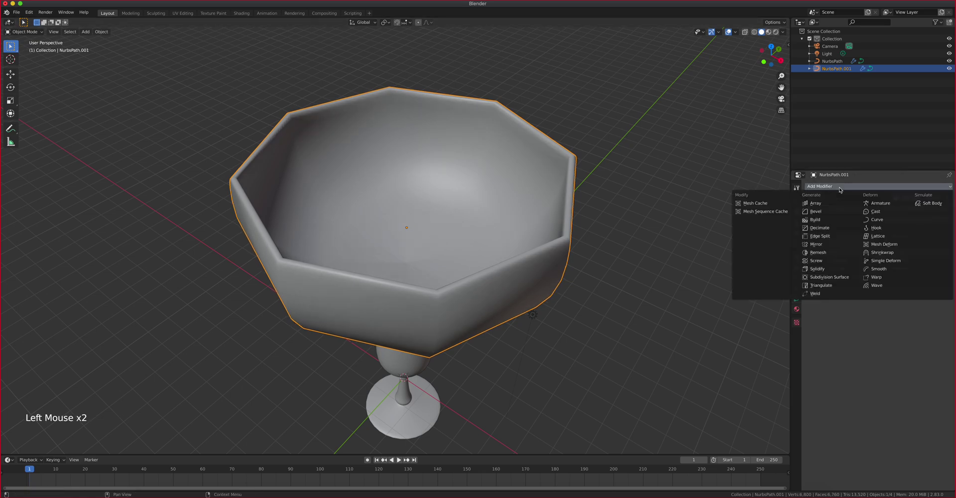
click(829, 277)
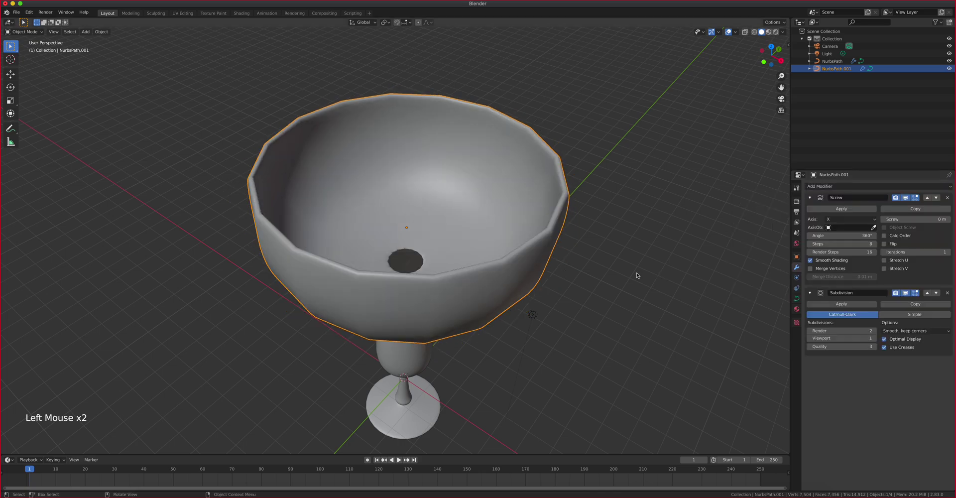
click(870, 338)
middle_drag(525, 278, 526, 222)
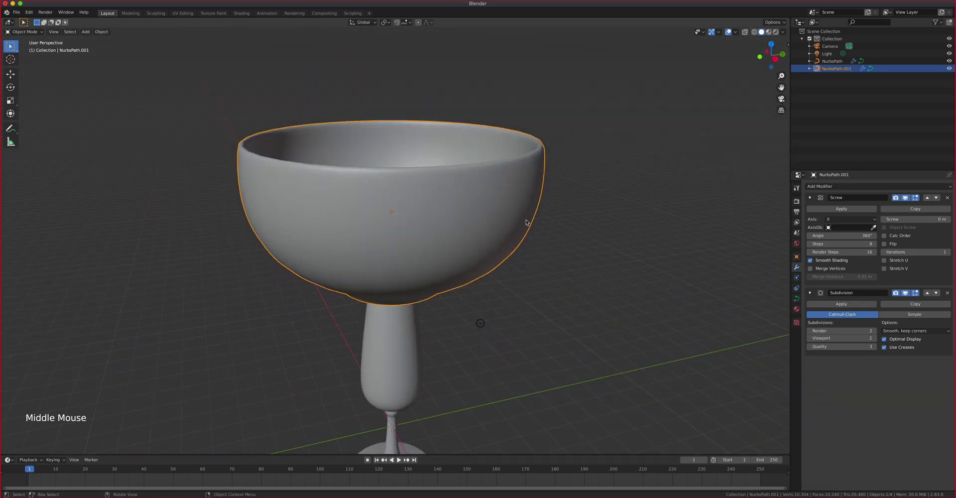
Move the bowl upward so that it stands clear above the drinking glass.
key(g)
click(527, 164)
scroll(515, 175, down, 4)
middle_drag(514, 175, 536, 202)
scroll(469, 193, up, 3)
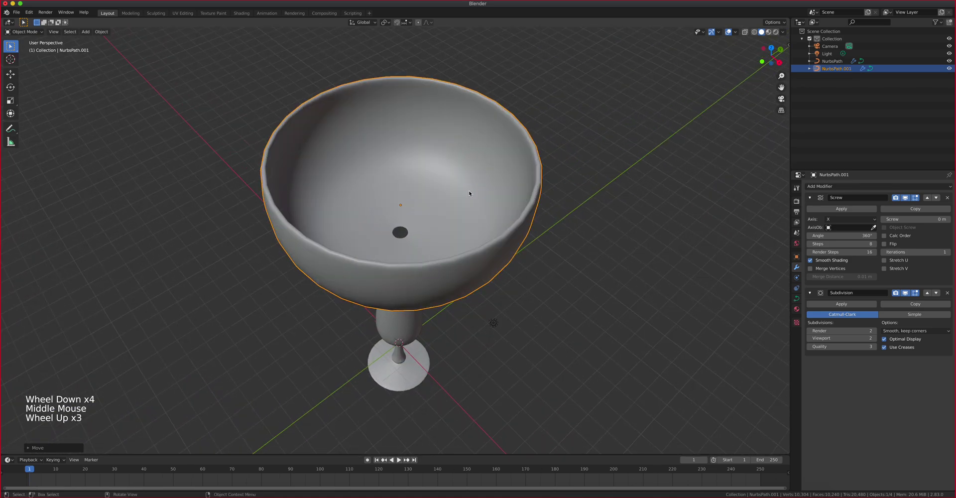
Shift the profile's inner floor end point along X onto the axis to close the hole in the bowl, and leave Edit Mode.
scroll(469, 193, up, 4)
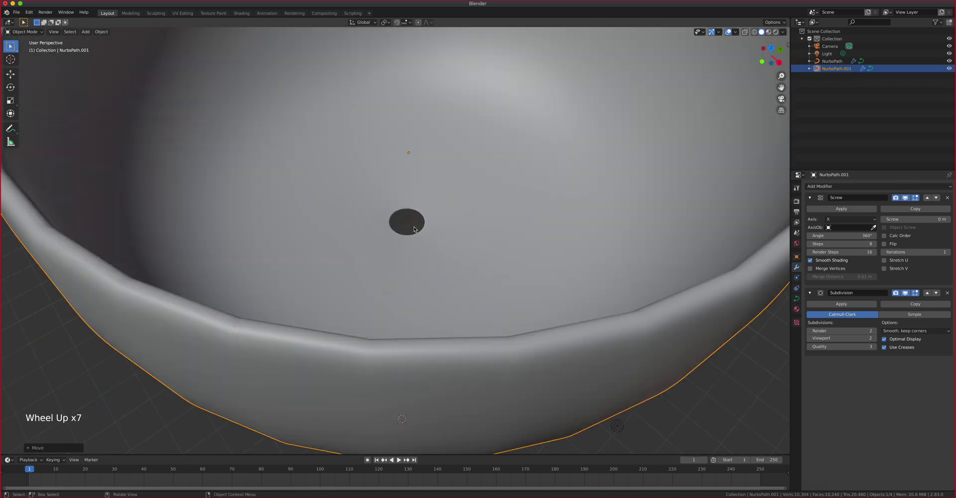
key(Tab)
middle_drag(414, 229, 432, 224)
click(433, 225)
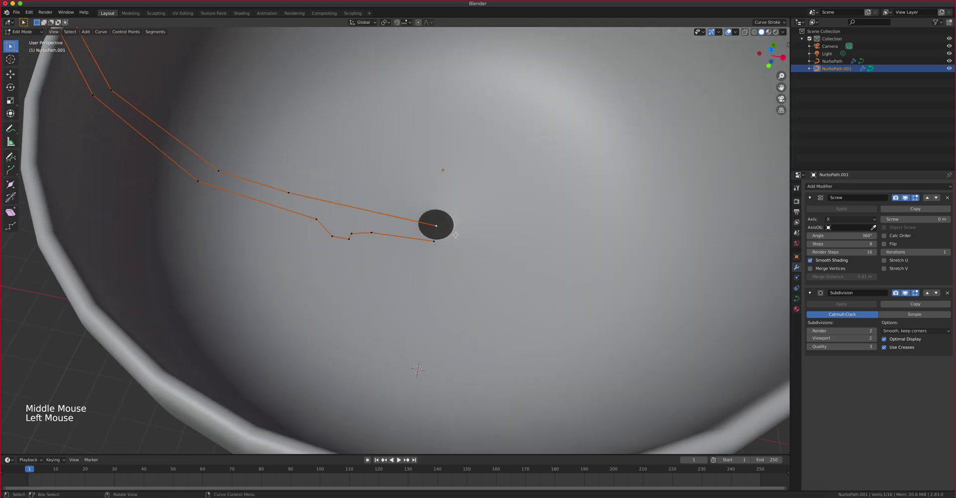
key(g)
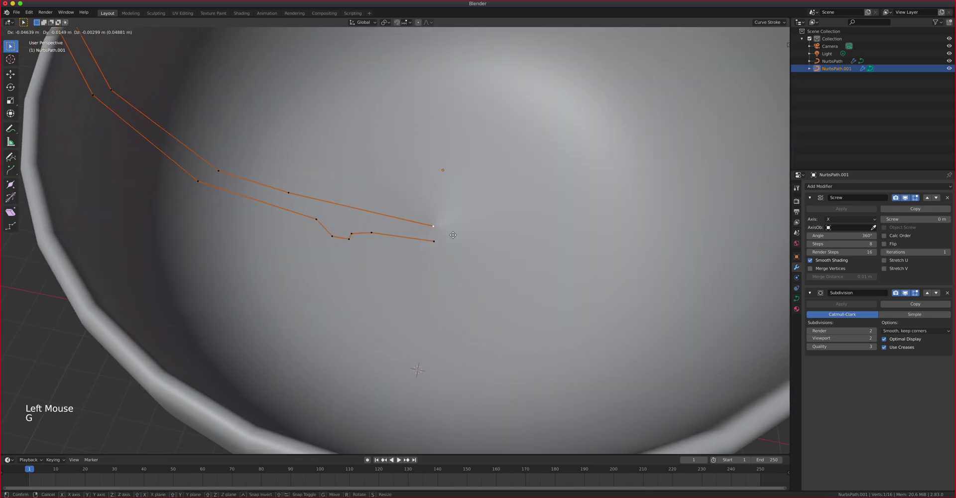
key(g)
key(x)
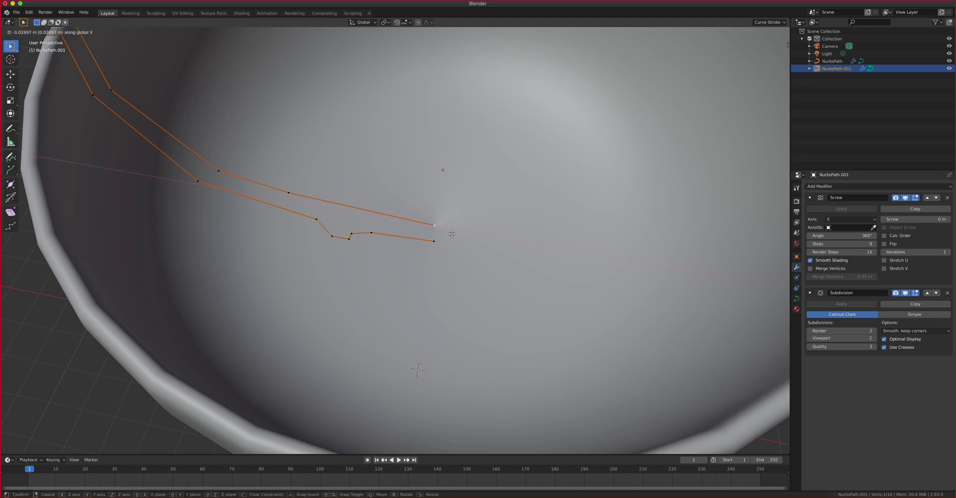
click(451, 234)
key(Tab)
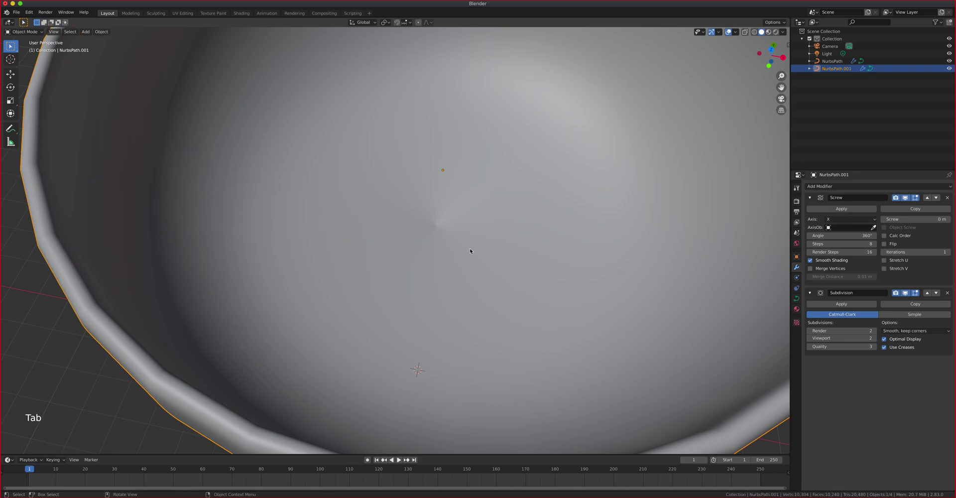
Add a new Path curve in front view and move it along Z to just above the bowl.
scroll(470, 250, down, 4)
scroll(468, 251, up, 1)
middle_drag(416, 236, 438, 185)
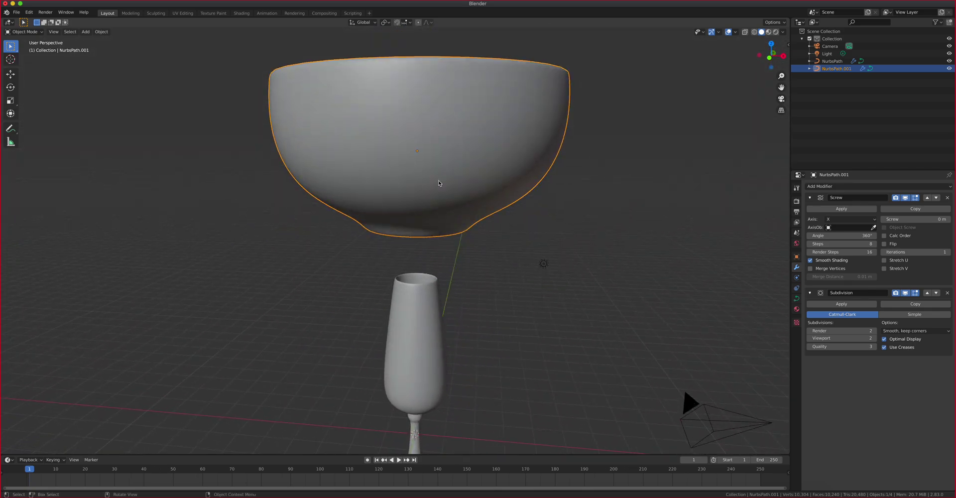
scroll(438, 183, up, 2)
scroll(438, 184, down, 4)
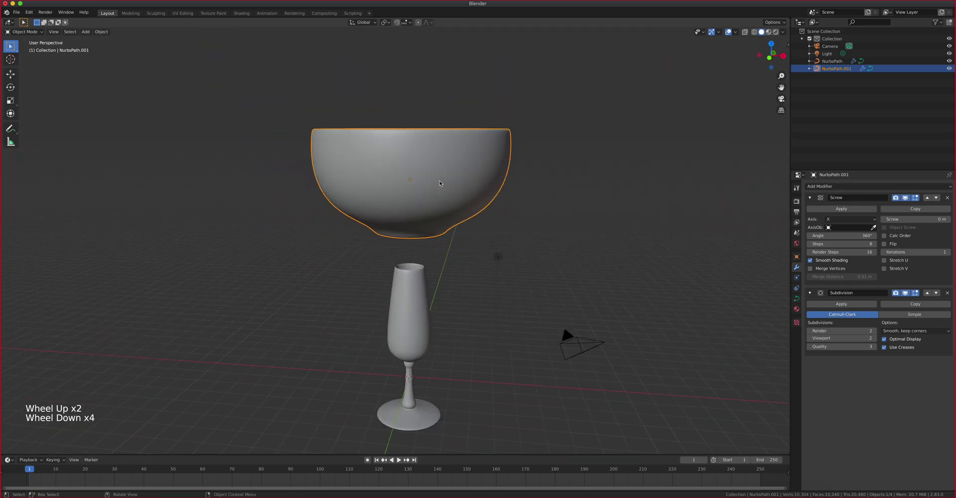
shift+middle_drag(435, 168, 435, 202)
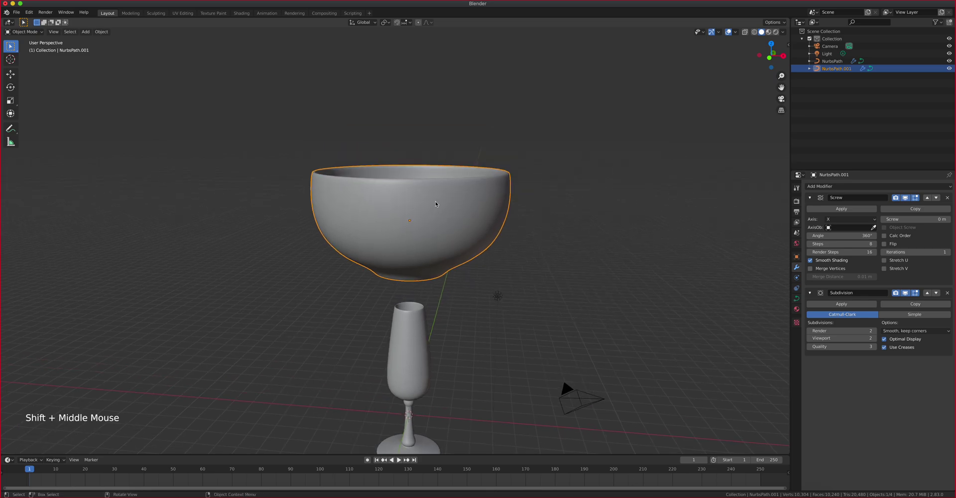
key(KP_1)
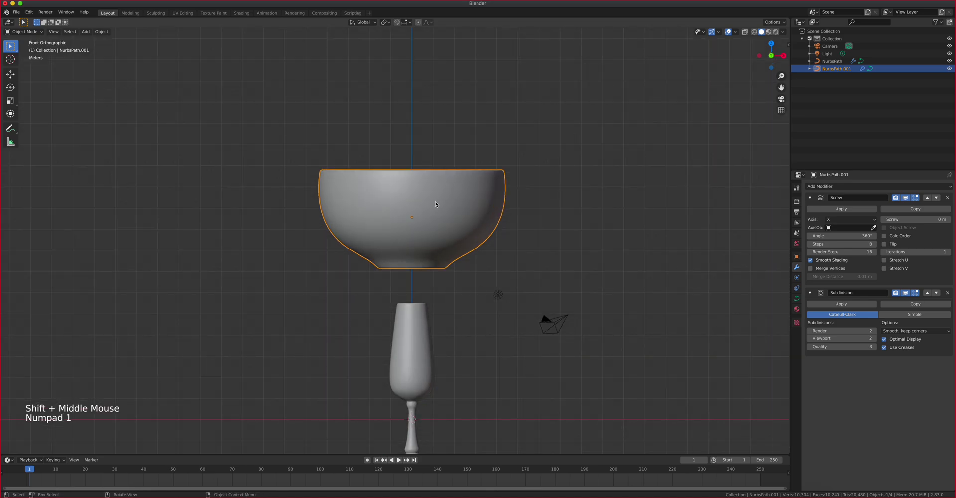
shift+middle_drag(430, 155, 398, 370)
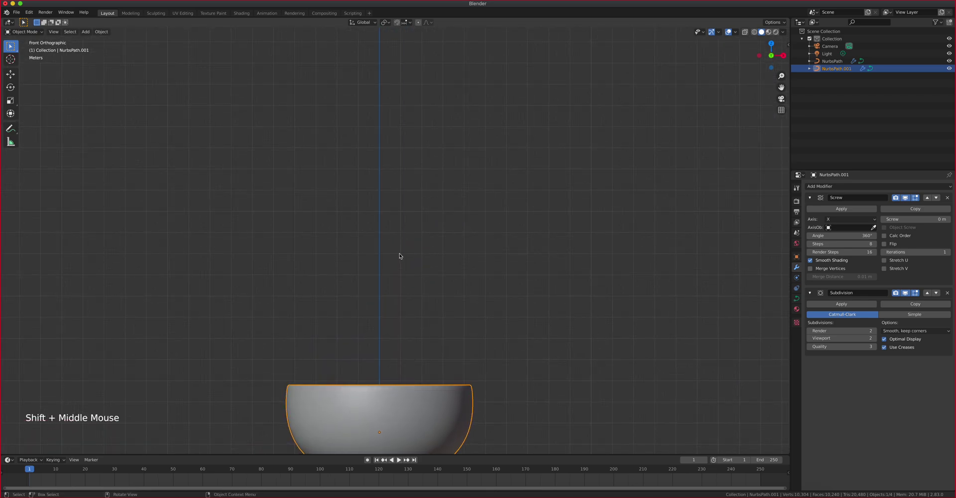
key(shift+a)
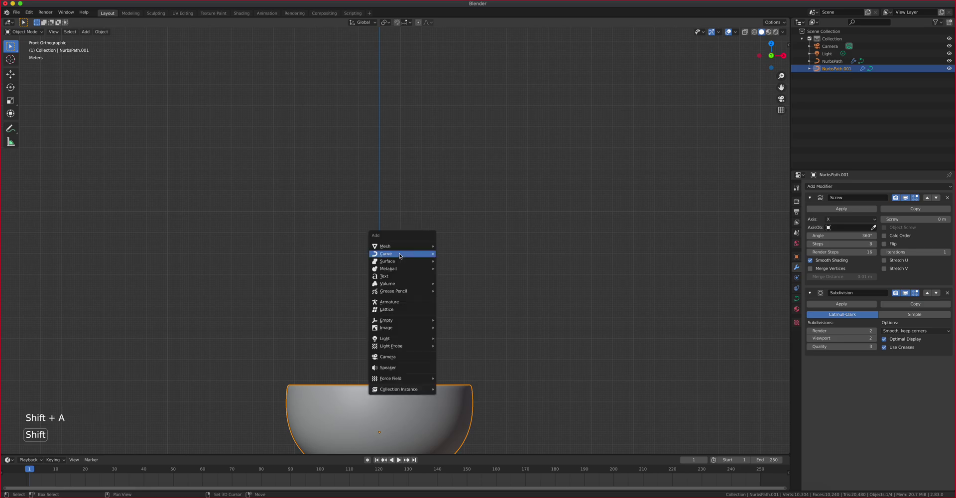
mouse_move(399, 255)
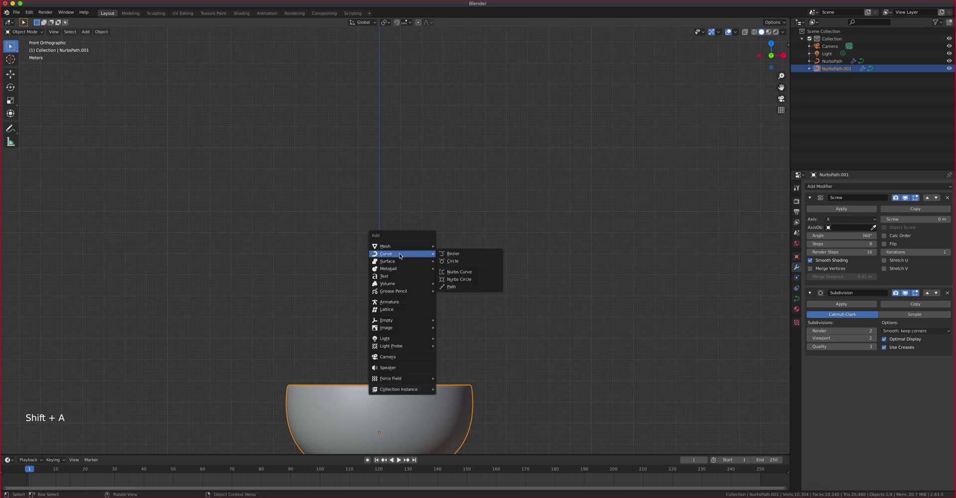
click(457, 286)
key(g)
key(z)
click(422, 366)
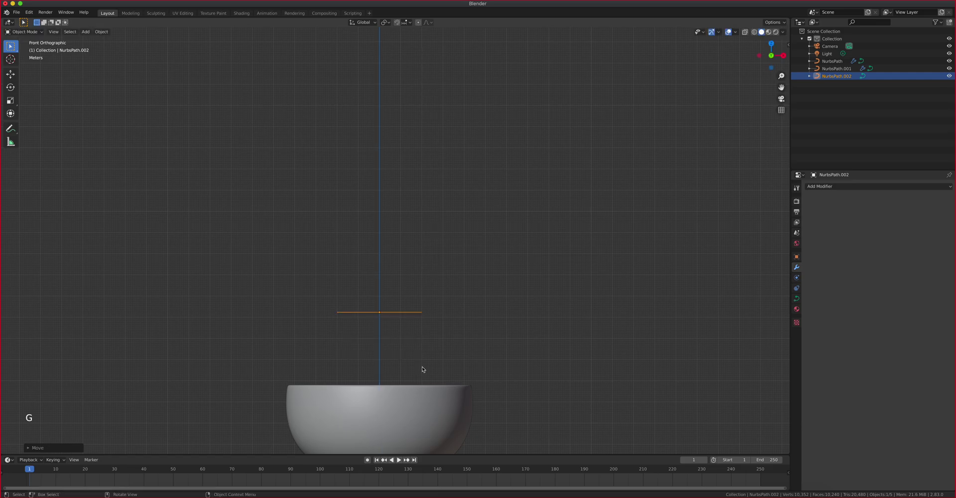
Rotate the new path 90 degrees so that it lies along the vertical axis.
scroll(419, 363, up, 2)
shift+middle_drag(413, 357, 420, 264)
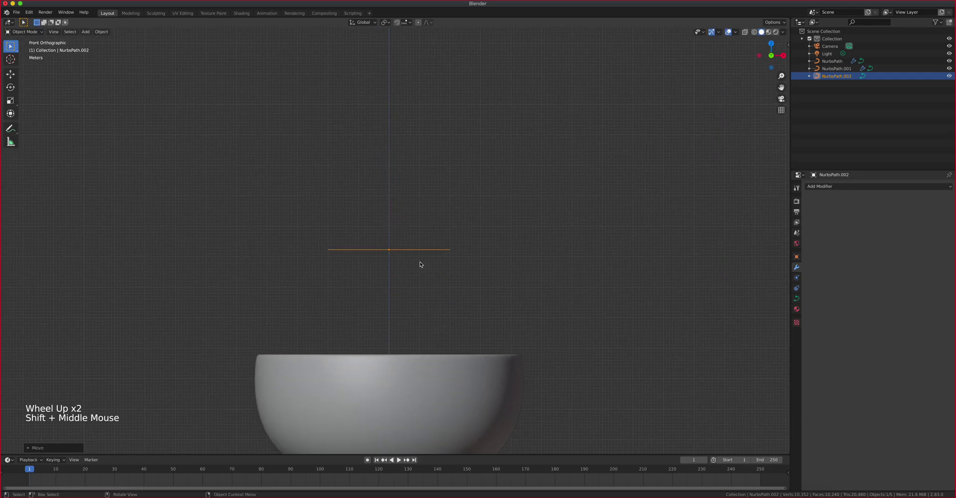
text(r90)
click(418, 259)
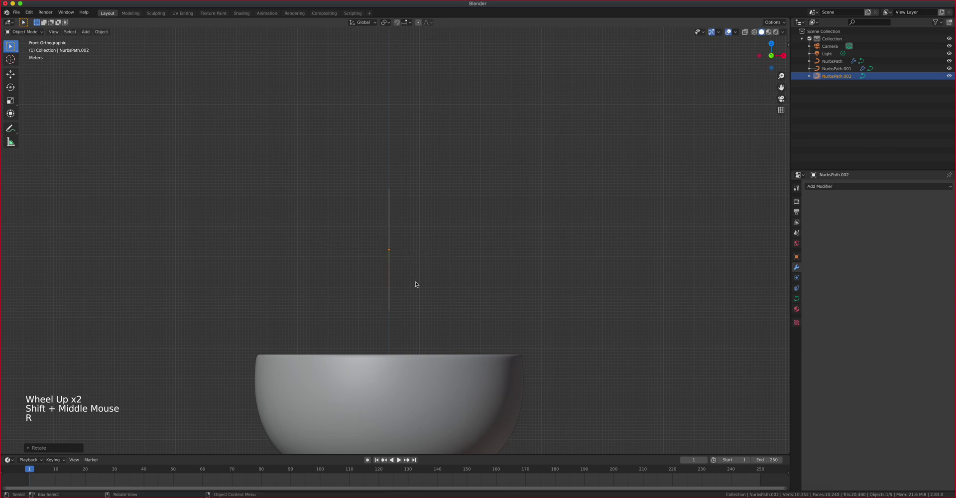
Move the path's three middle control points away from the axis to form a rough C-shaped half profile.
key(Tab)
click(392, 226)
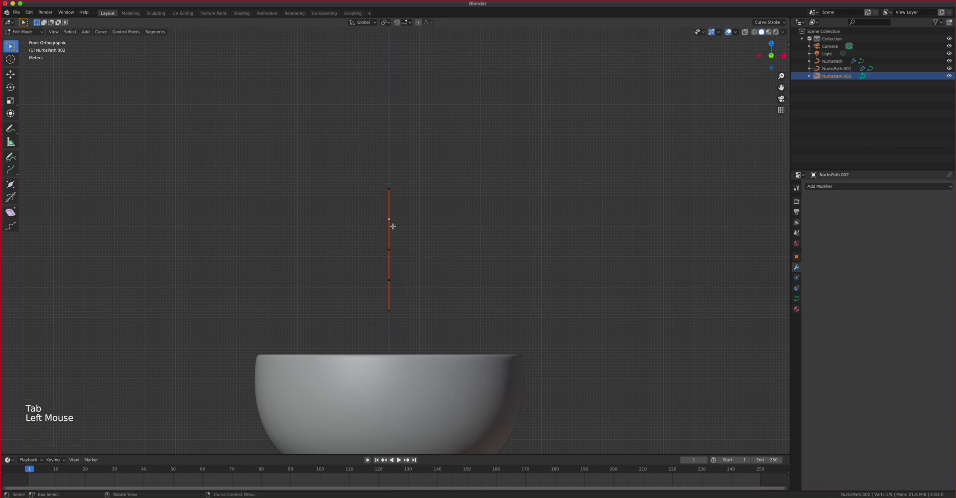
key(g)
click(332, 178)
click(394, 254)
key(g)
click(335, 263)
click(388, 278)
key(g)
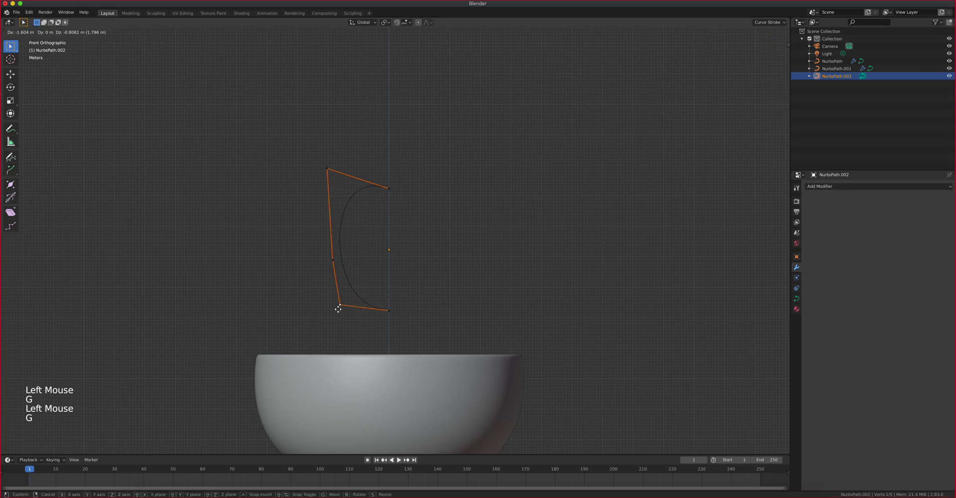
click(343, 328)
Adjust the profile's lower point and pull its middle and upper points further outward from the axis.
key(g)
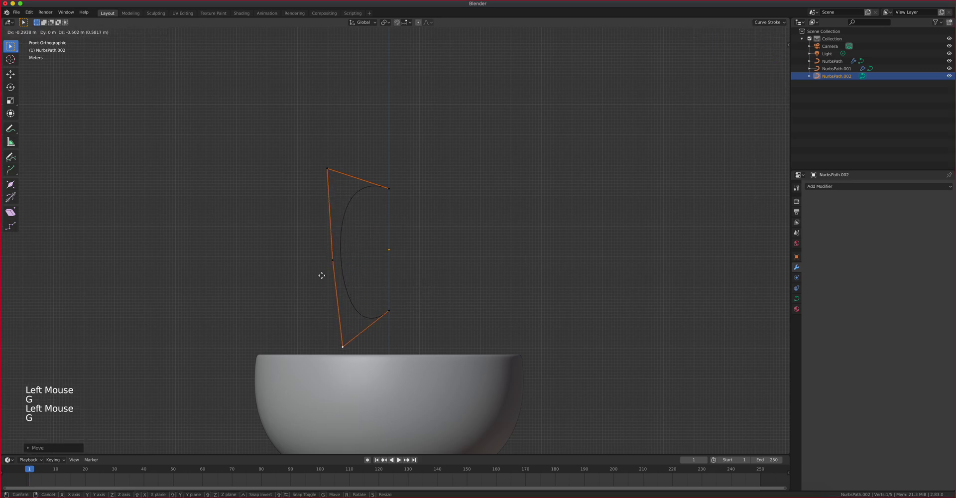
click(331, 264)
click(331, 260)
key(g)
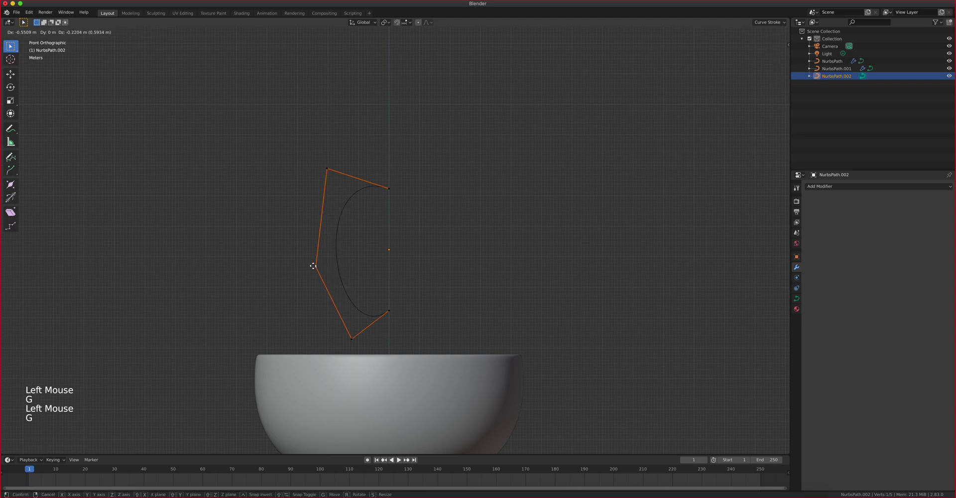
click(313, 266)
click(326, 168)
key(g)
click(315, 160)
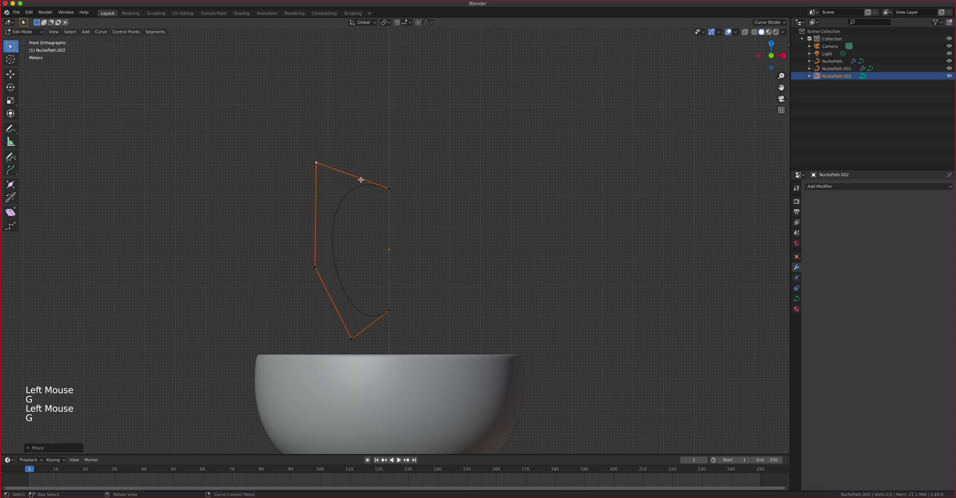
Select all control points of the new profile and subdivide the curve.
key(a)
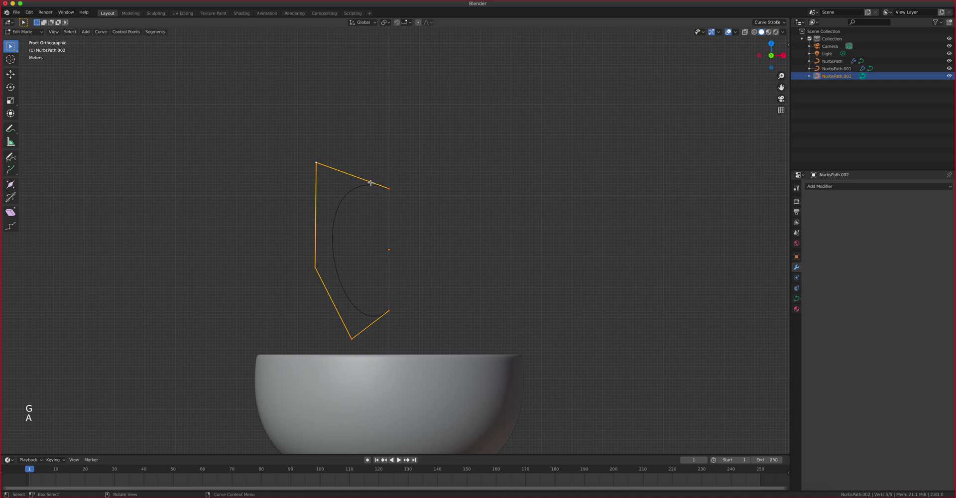
right_click(379, 187)
click(376, 185)
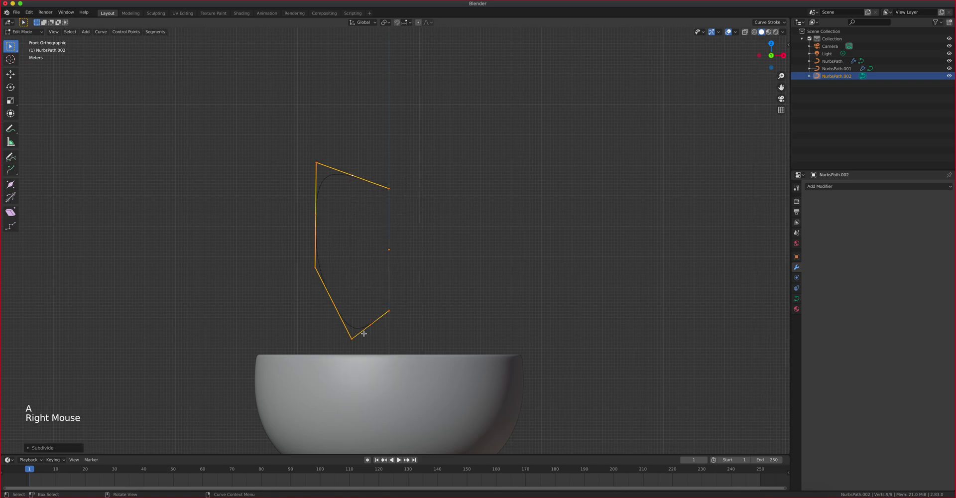
Raise the new top point toward the axis, move the upper side point outward, and shift the lower side point down and outward.
click(353, 175)
scroll(354, 177, up, 2)
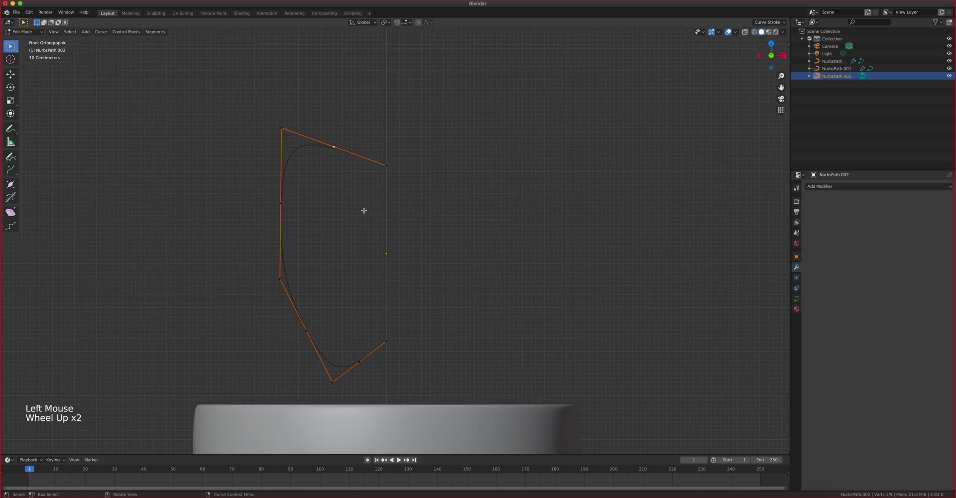
key(g)
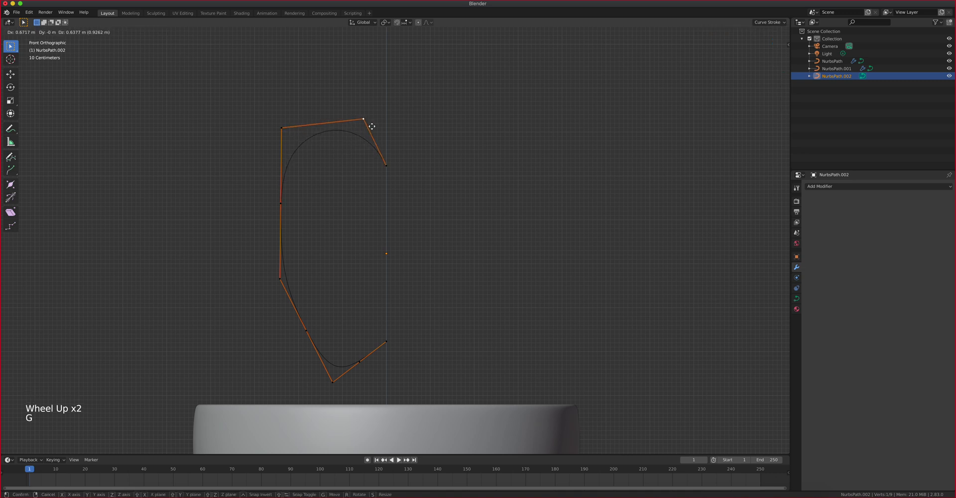
click(373, 130)
click(280, 200)
key(g)
click(245, 208)
click(291, 280)
key(g)
click(270, 330)
Move the lower slanted point down and shift the two bottom points toward the axis to flatten the profile's base.
click(305, 331)
key(g)
click(301, 393)
click(358, 367)
key(g)
click(375, 376)
click(332, 381)
key(g)
click(352, 376)
Raise the profile's lower corner point and move the lower side point up and outward to round the lower curve.
click(304, 388)
key(g)
click(291, 367)
click(259, 329)
key(g)
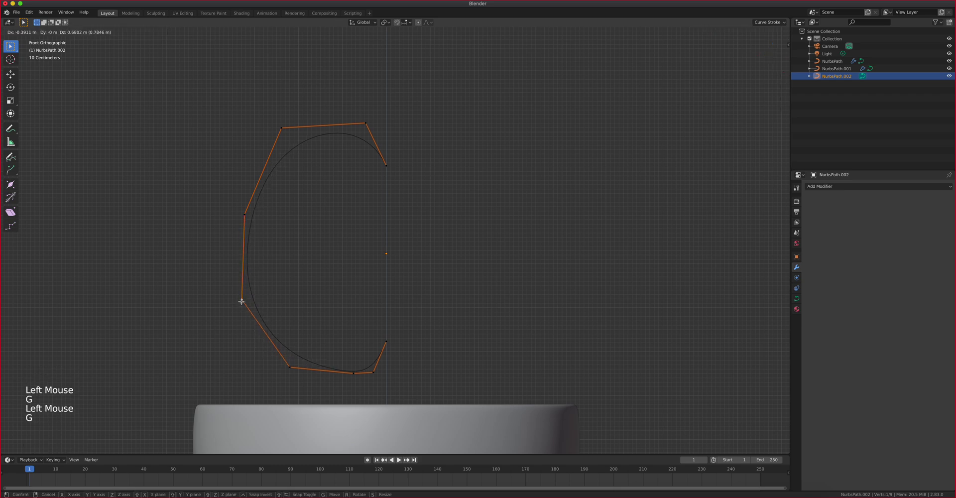
click(241, 301)
Move the upper side point up and outward and raise the two top points to widen the profile's upper part.
click(244, 214)
key(g)
click(223, 178)
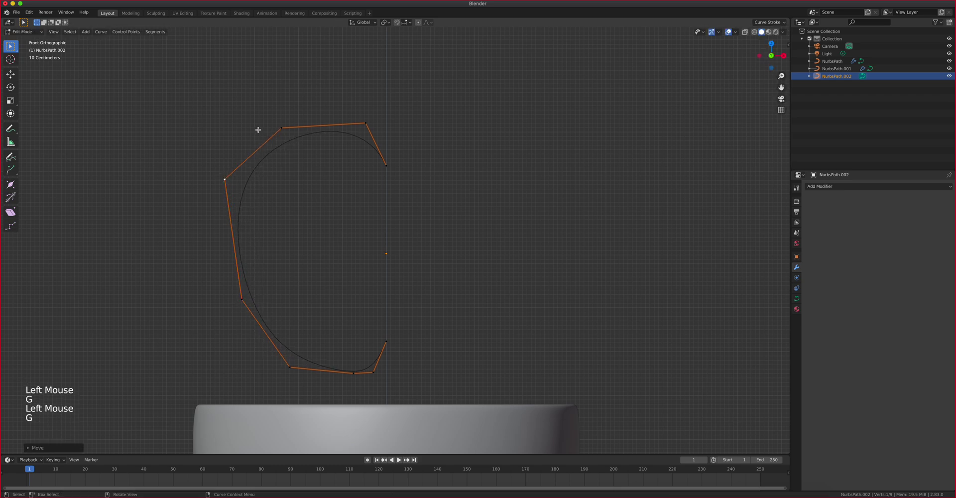
key(g)
click(265, 104)
click(363, 122)
key(g)
click(373, 103)
Lower the profile's lower side point slightly outward and nudge the bottom point nearest the axis.
click(245, 294)
key(g)
click(241, 315)
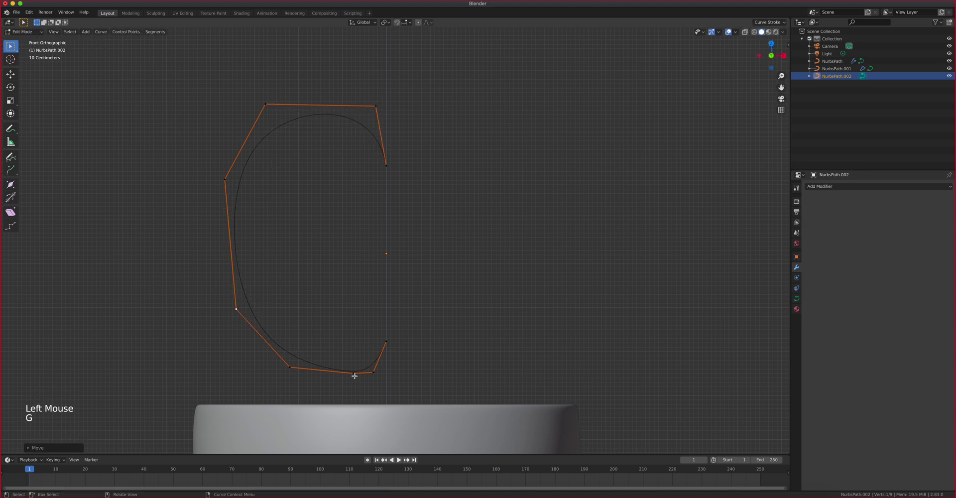
click(375, 371)
key(g)
click(373, 369)
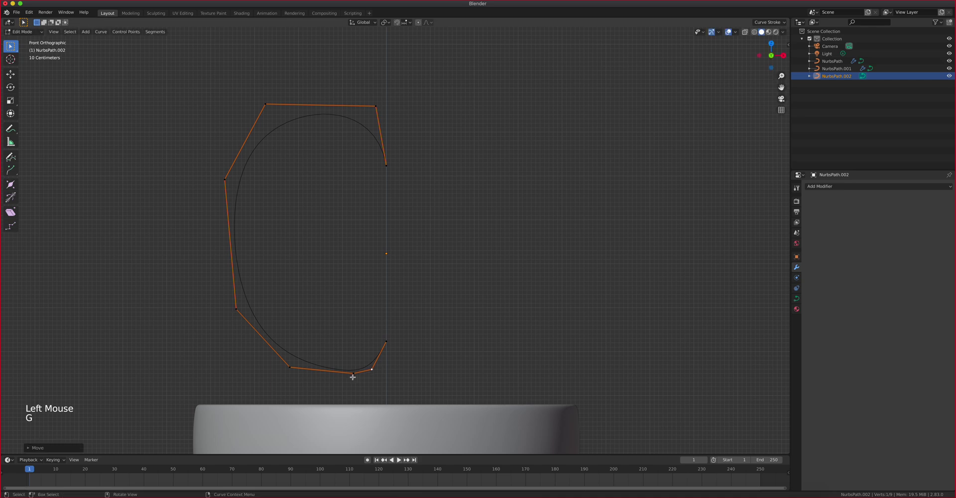
Shift the profile's lower corner and bottom points outward and nudge the bottom point nearest the axis slightly upward.
click(292, 368)
key(g)
click(287, 360)
click(352, 374)
key(g)
click(329, 376)
click(373, 369)
key(g)
click(366, 364)
click(286, 359)
key(g)
click(279, 364)
Move the lower side point outward and the upper side and outer top points up and outward to widen the profile.
click(235, 309)
key(g)
click(222, 307)
click(224, 180)
key(g)
click(206, 165)
click(262, 104)
key(g)
click(252, 77)
Raise the inner top point slightly and pull the lower side and lower corner points back toward the axis.
click(376, 105)
key(g)
click(377, 100)
click(223, 310)
key(g)
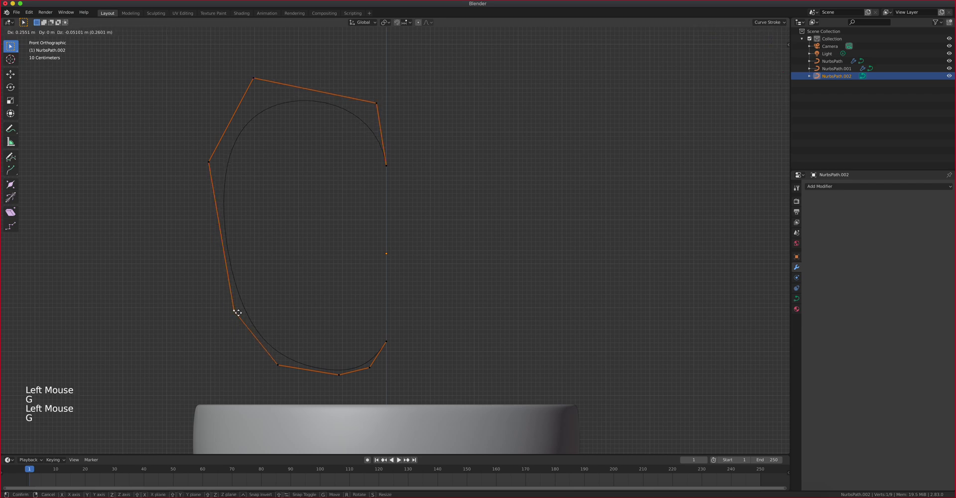
click(235, 313)
click(278, 366)
key(g)
click(291, 367)
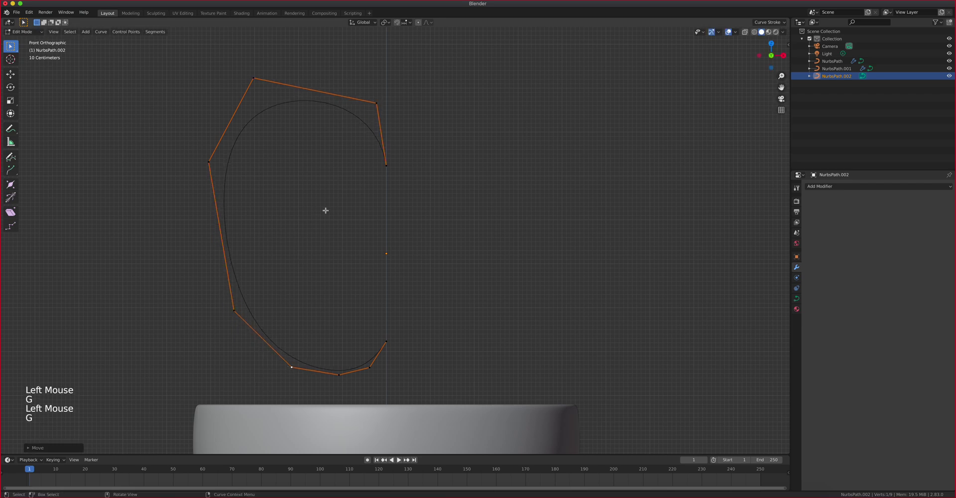
Finish editing the profile and revolve it with a Screw modifier around the X axis.
key(Tab)
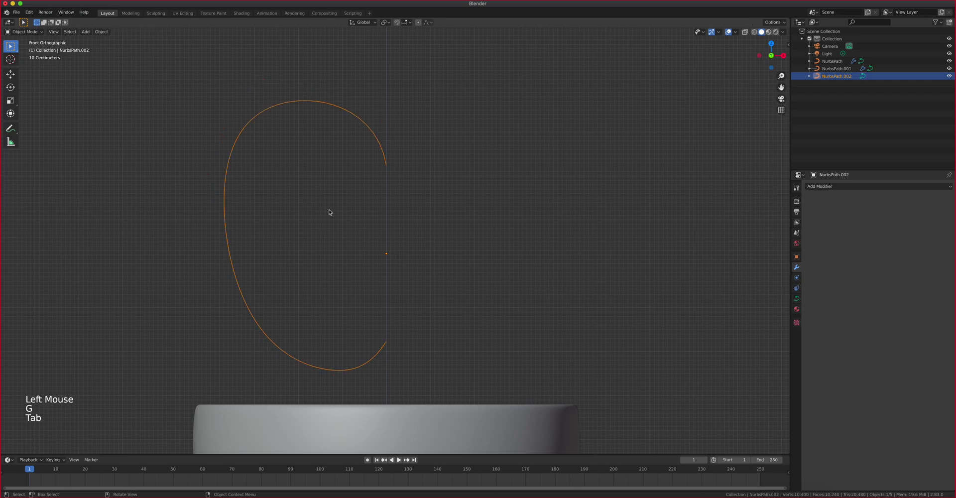
click(855, 185)
click(824, 261)
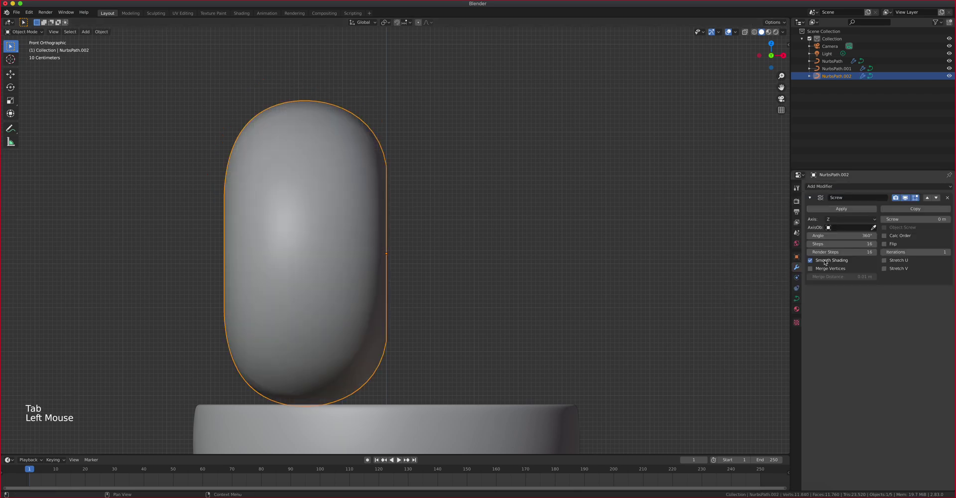
click(852, 220)
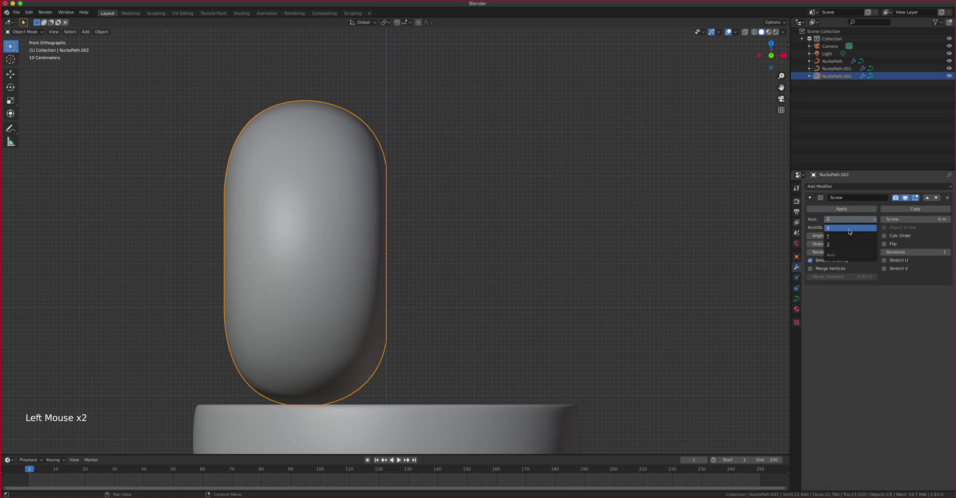
click(849, 228)
Reduce the Screw modifier's viewport steps to 8.
click(809, 244)
click(810, 244)
click(810, 244)
click(810, 244)
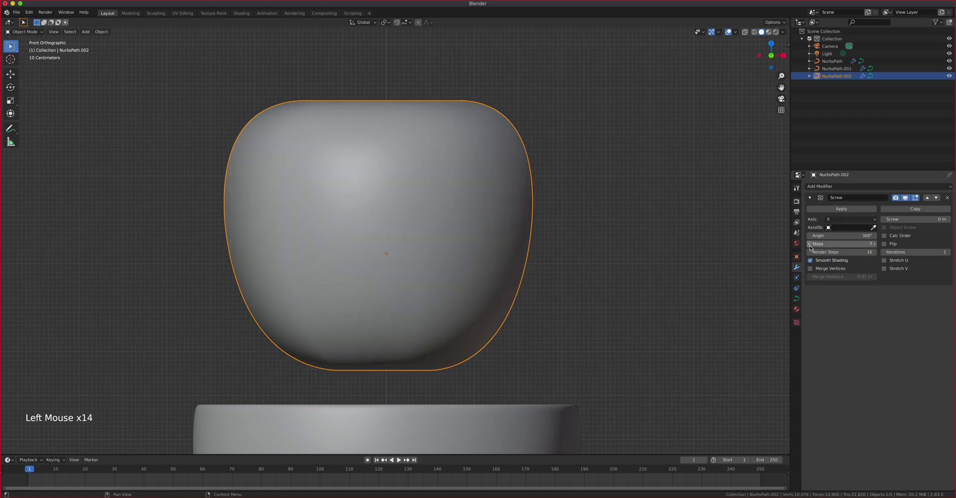
click(875, 244)
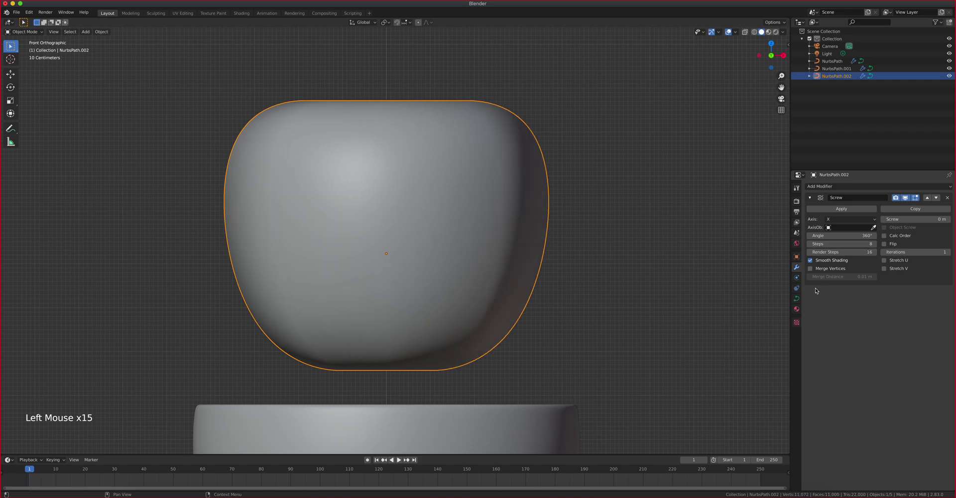
Set the curve's preview resolution U to 2 and check the revolved form from above.
click(797, 299)
click(905, 218)
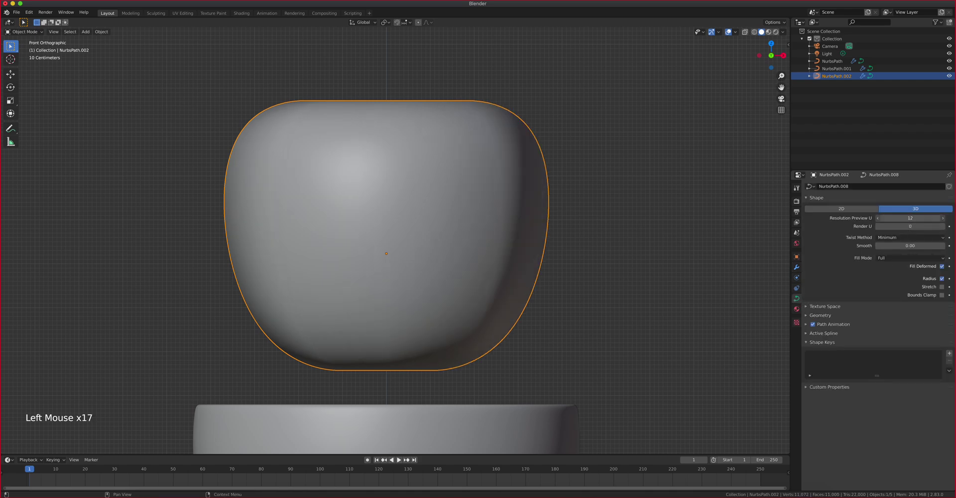
text(2)
key(Return)
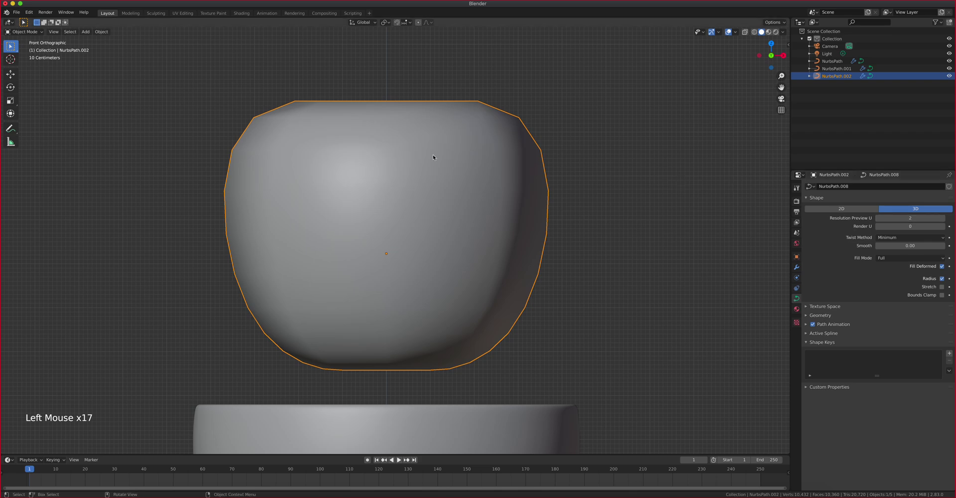
scroll(440, 156, up, 1)
scroll(439, 156, down, 4)
middle_drag(440, 156, 415, 224)
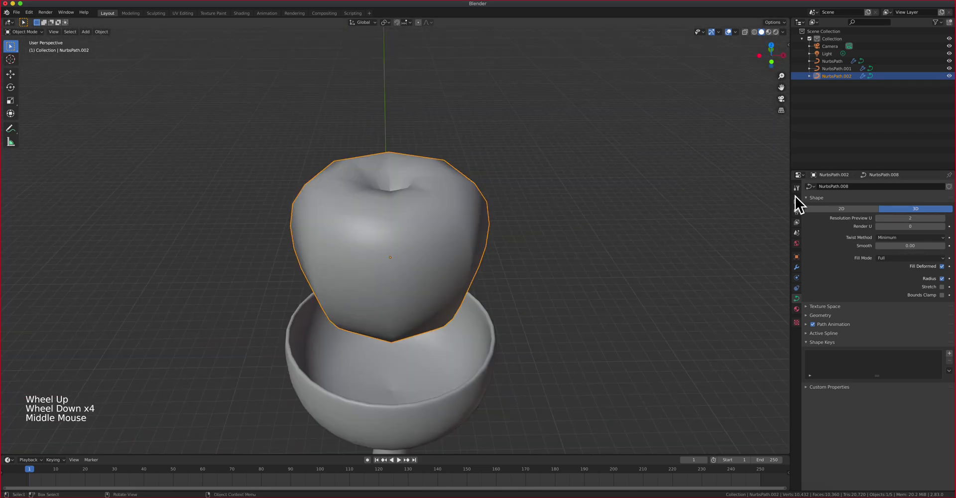
Add a Subdivision Surface modifier to the revolved form with the viewport level at 2.
click(796, 269)
click(835, 186)
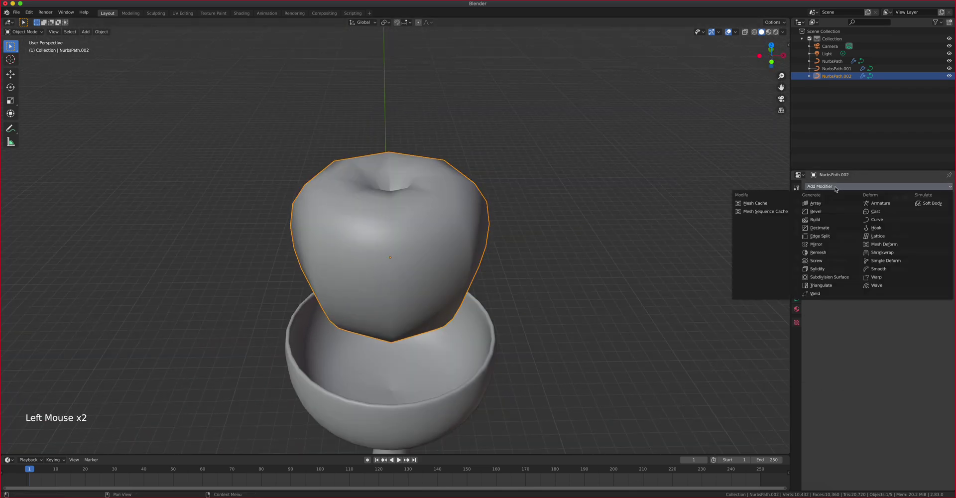
click(830, 277)
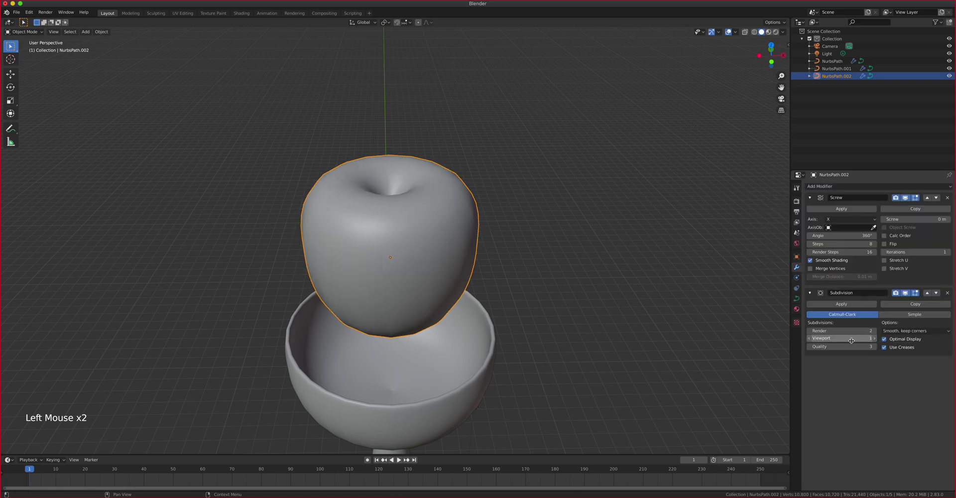
click(874, 338)
mouse_move(365, 187)
middle_down()
mouse_move(358, 147)
mouse_move(363, 193)
middle_up()
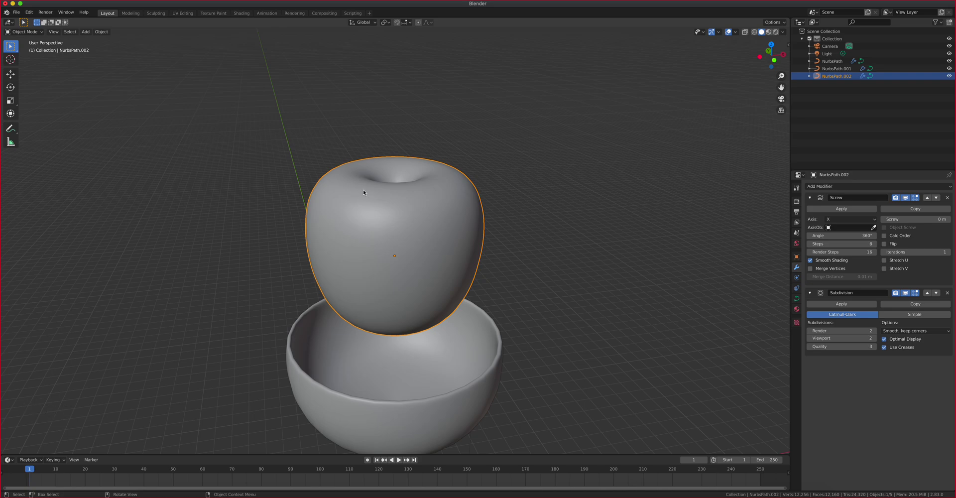
Reopen the profile for editing in front view and move its lower side point toward the axis.
key(KP_1)
key(Tab)
scroll(361, 192, up, 2)
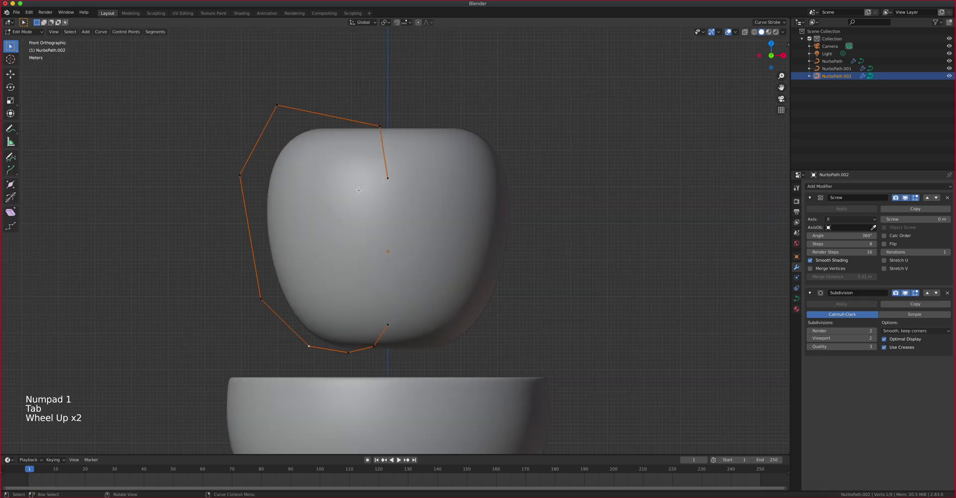
shift+middle_drag(296, 200, 295, 189)
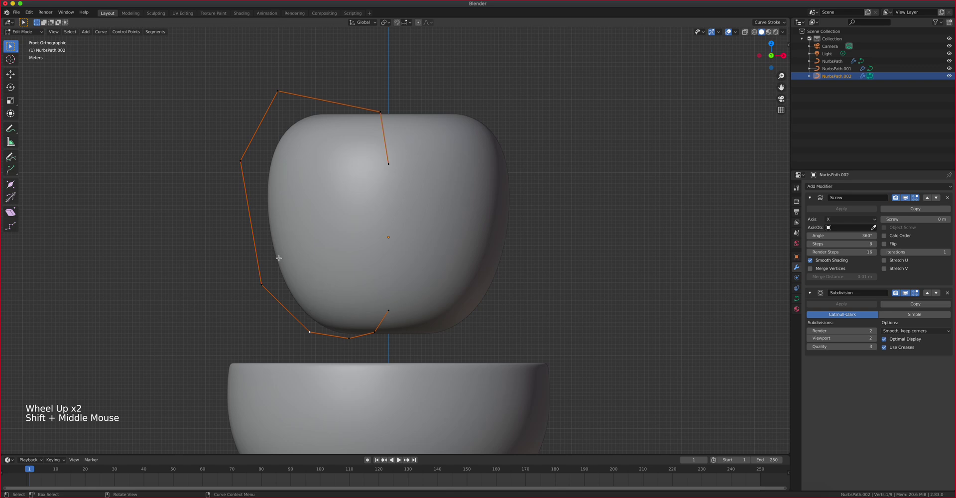
click(262, 286)
key(g)
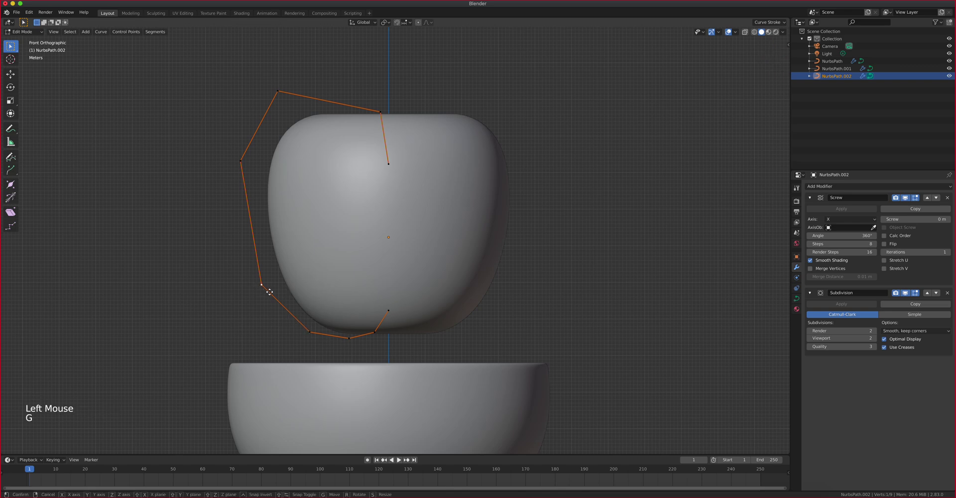
click(291, 288)
Lower the lower corner and bottom points slightly toward the axis and readjust the lower side point outward.
click(309, 332)
key(g)
click(319, 338)
click(349, 338)
key(g)
click(352, 344)
click(284, 273)
key(g)
click(265, 283)
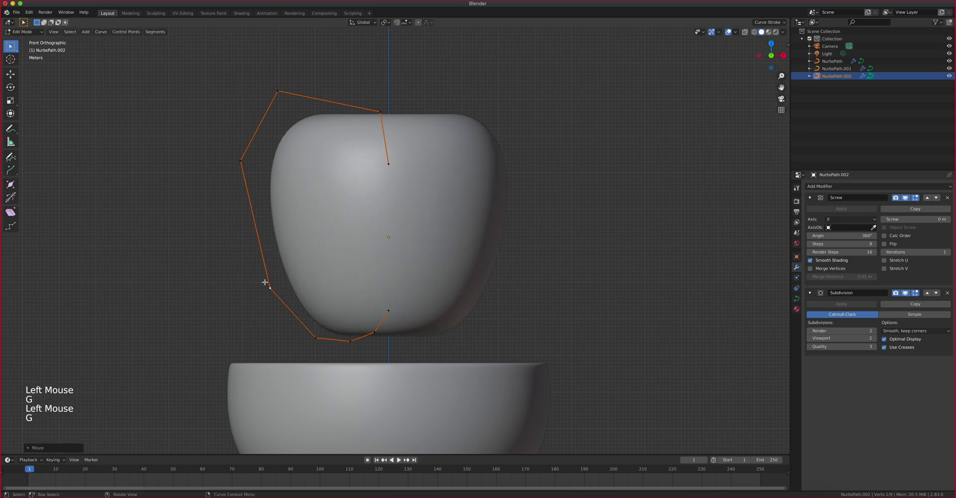
Move the upper side point down and outward and shift the two top points slightly outward.
click(240, 164)
key(g)
click(225, 177)
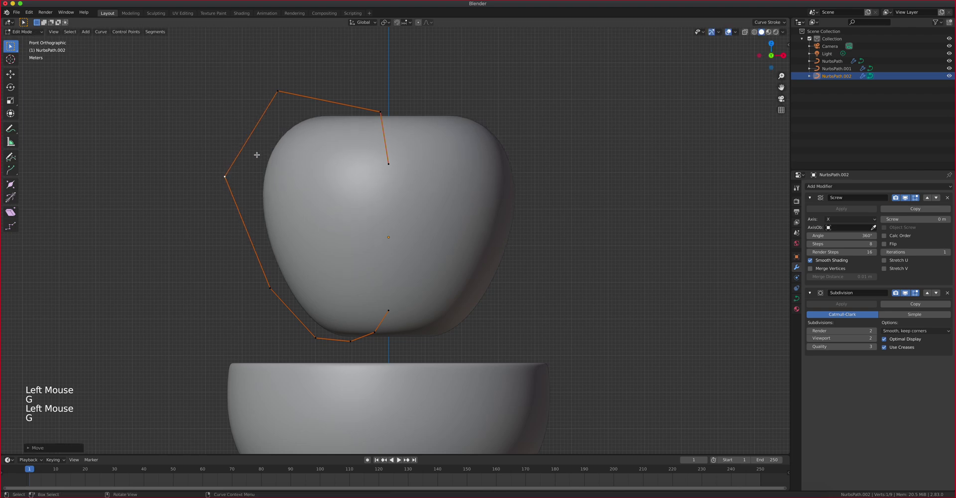
click(274, 84)
key(g)
click(272, 85)
click(373, 105)
key(g)
click(372, 105)
Move the lower side and lower corner points up and outward and drop the bottom point to round the underside.
click(269, 287)
key(g)
click(265, 292)
click(316, 338)
key(g)
click(325, 337)
click(263, 294)
key(g)
click(272, 313)
click(351, 340)
key(g)
click(350, 349)
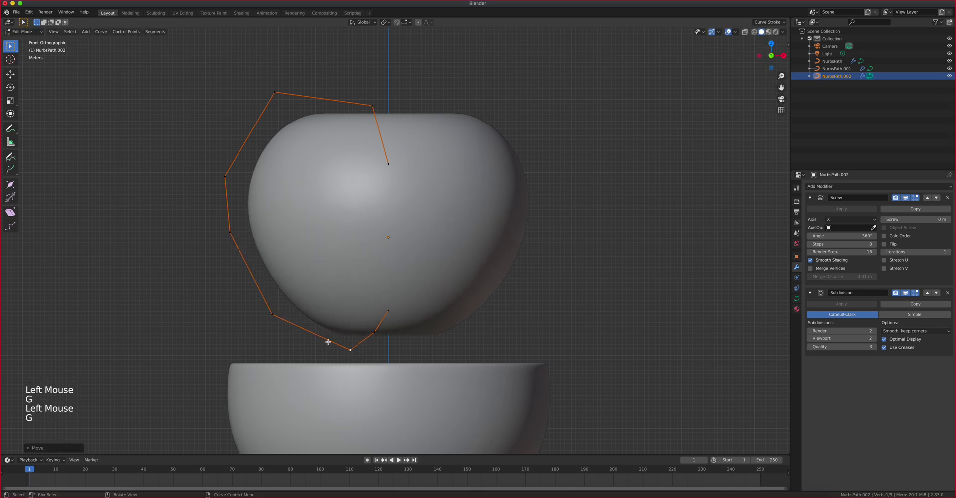
Shift the lower corner, both side points and the outer top point toward the axis to narrow the form.
key(g)
click(281, 321)
click(242, 245)
key(g)
click(249, 245)
click(229, 161)
key(g)
click(246, 158)
key(g)
click(288, 90)
Pull the lower side and lower corner points further toward the axis and finish editing the apple shape.
click(234, 238)
key(g)
click(245, 244)
click(280, 322)
key(g)
click(289, 326)
scroll(398, 241, up, 2)
scroll(399, 242, down, 5)
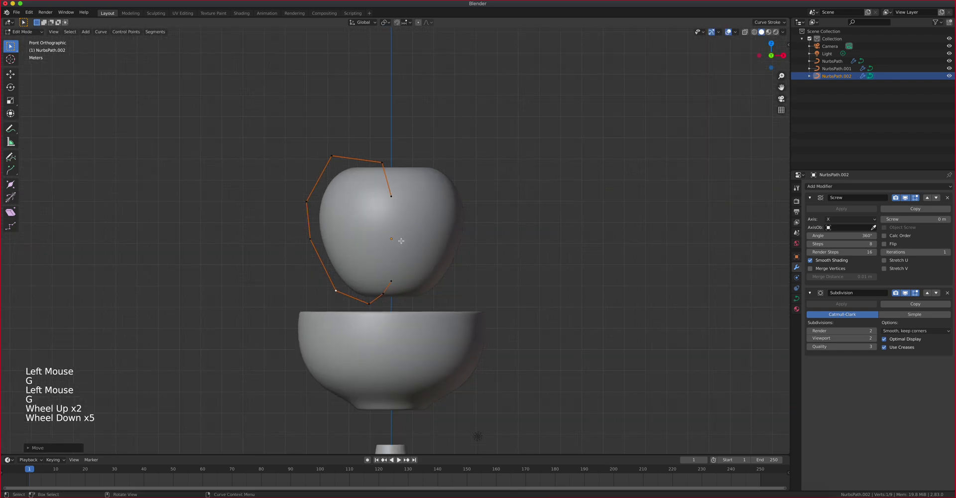
mouse_move(399, 242)
middle_down()
mouse_move(393, 208)
mouse_move(394, 247)
middle_up()
key(KP_1)
key(Tab)
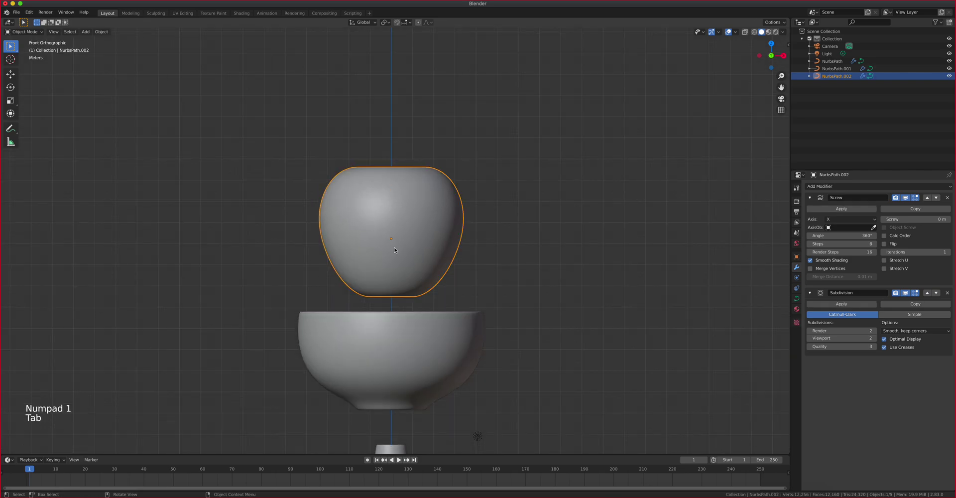
Duplicate the apple shape and place the copy about 9 m above it along Z.
key(shift+d)
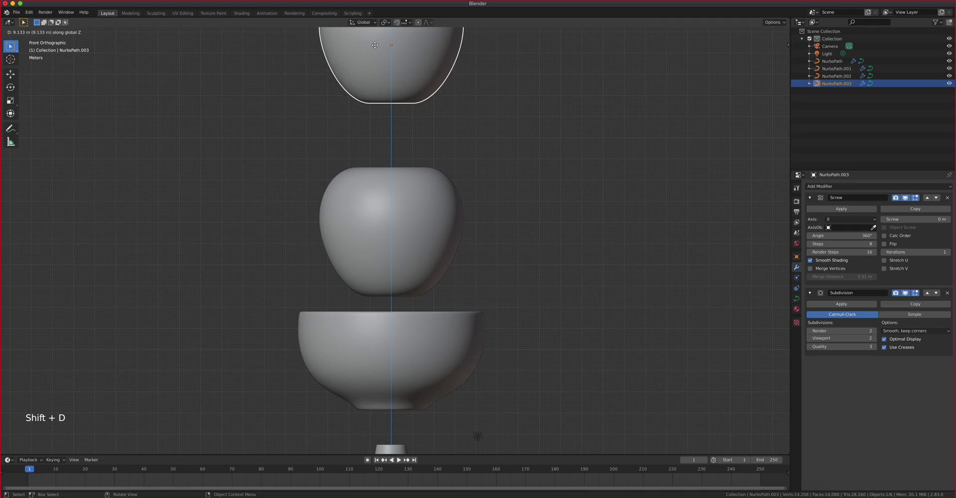
click(400, 42)
shift+middle_drag(429, 89, 406, 290)
Select the copy's top end point and inner top point and raise them together to stretch the form upward.
key(Tab)
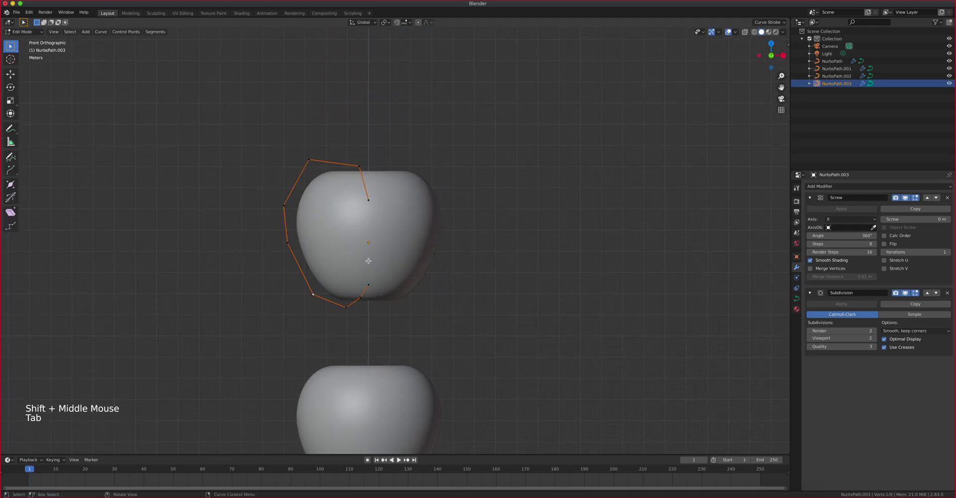
scroll(359, 183, up, 2)
click(360, 185)
shift+click(344, 135)
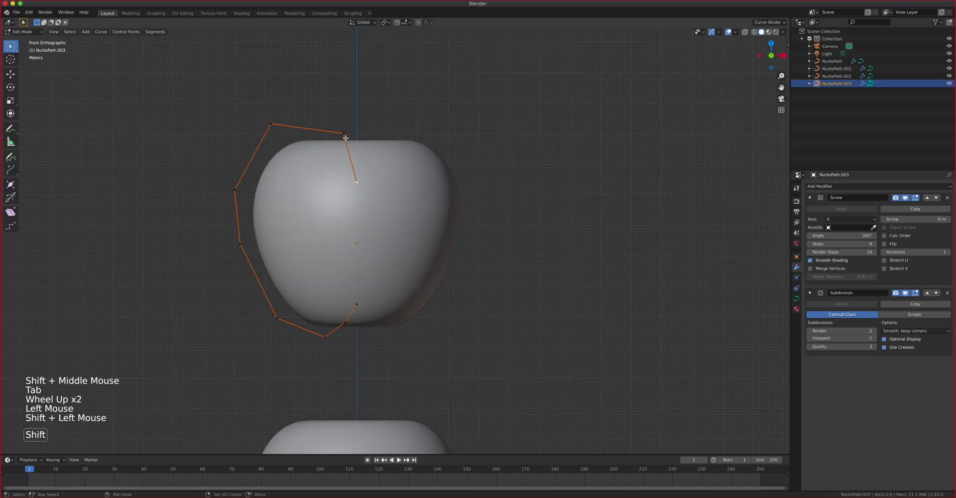
click(354, 182)
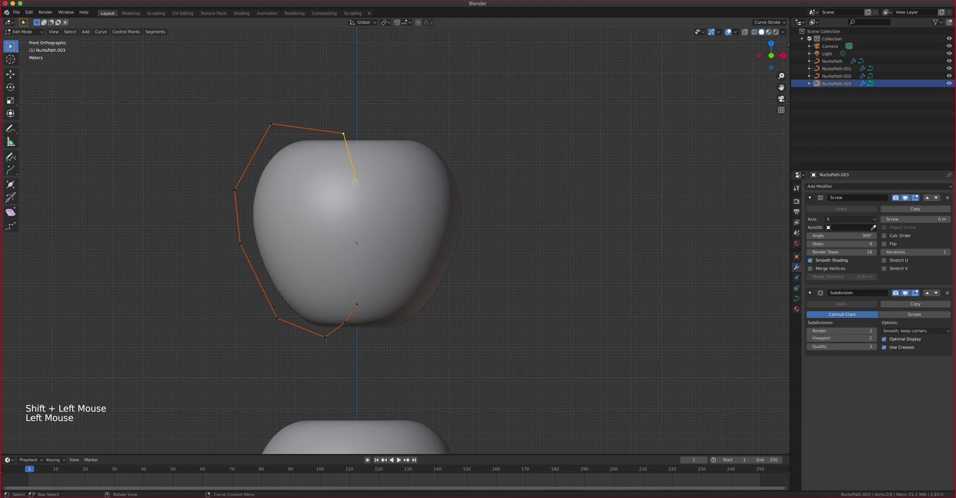
shift+click(356, 303)
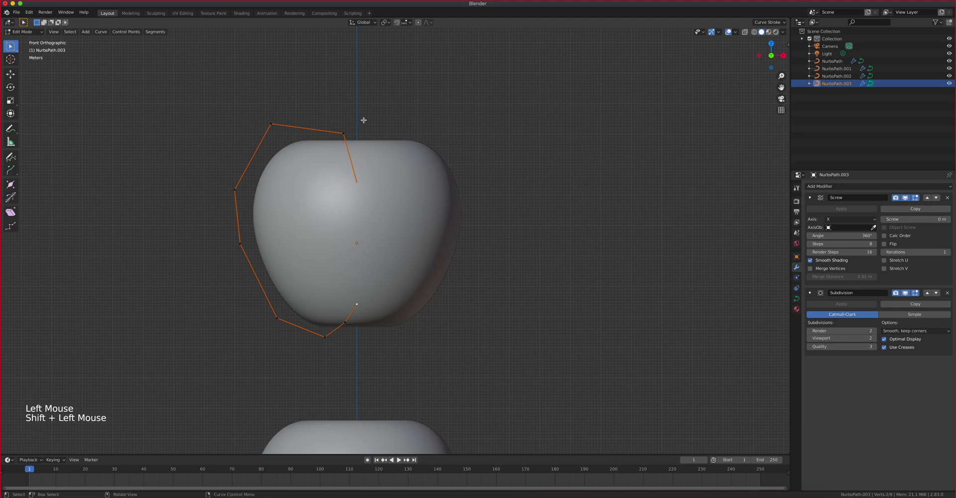
click(360, 181)
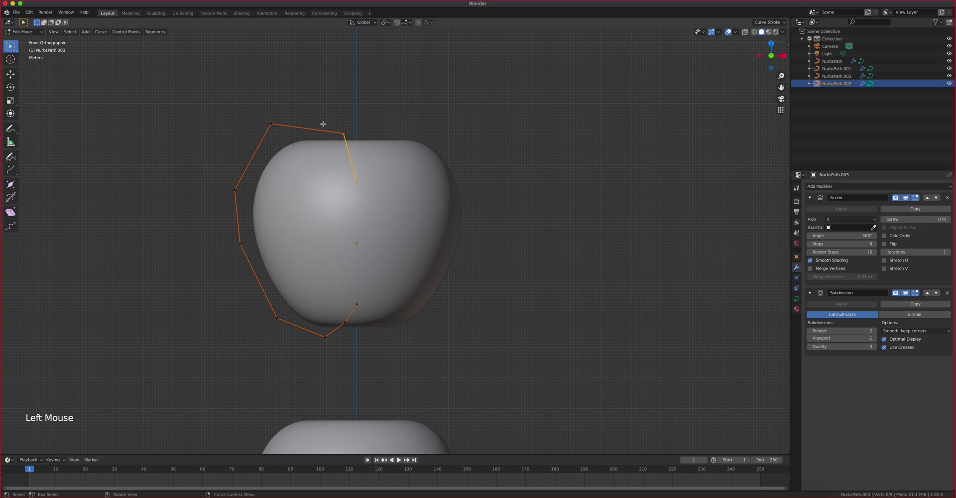
key(g)
click(318, 461)
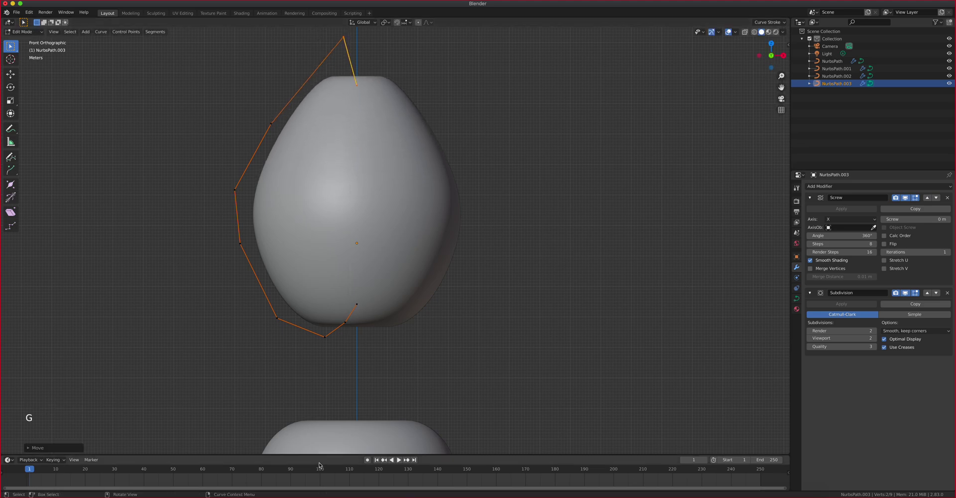
Move the copy's outer top point and upper side point toward the axis to taper a pear neck.
click(277, 125)
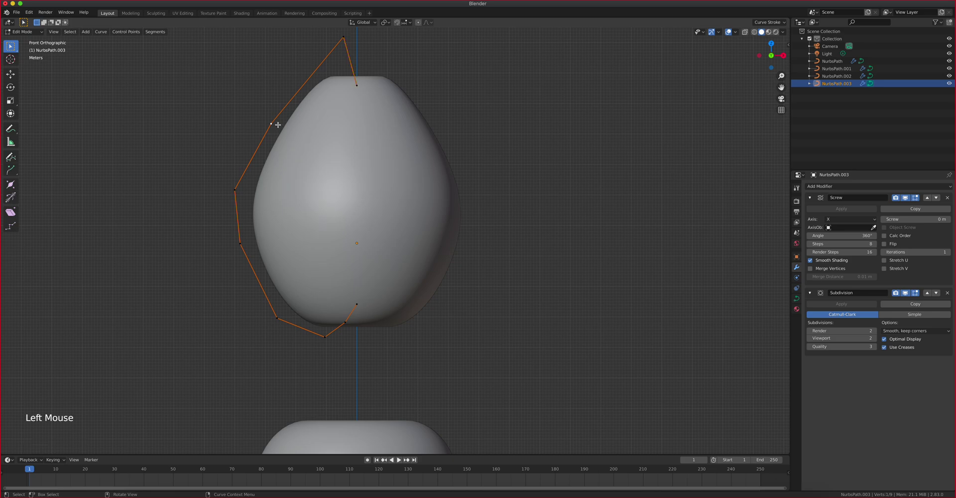
key(g)
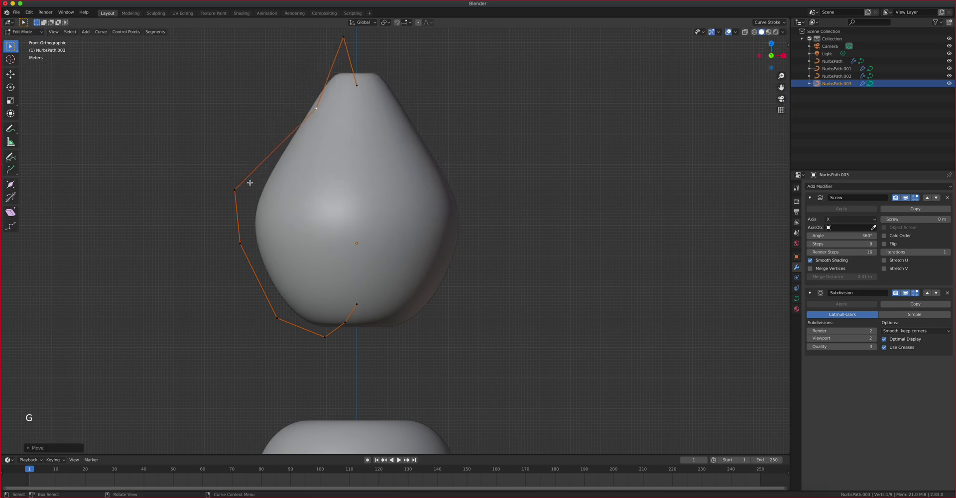
key(g)
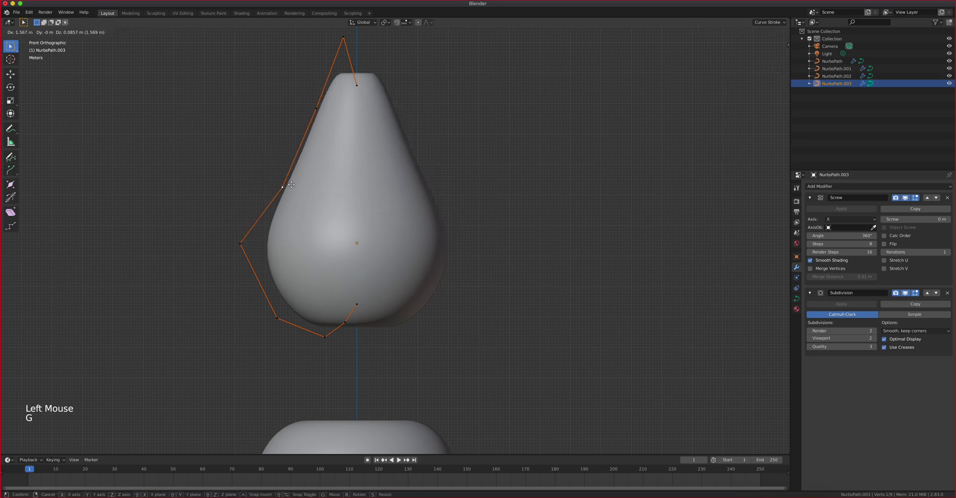
click(294, 181)
click(314, 117)
key(g)
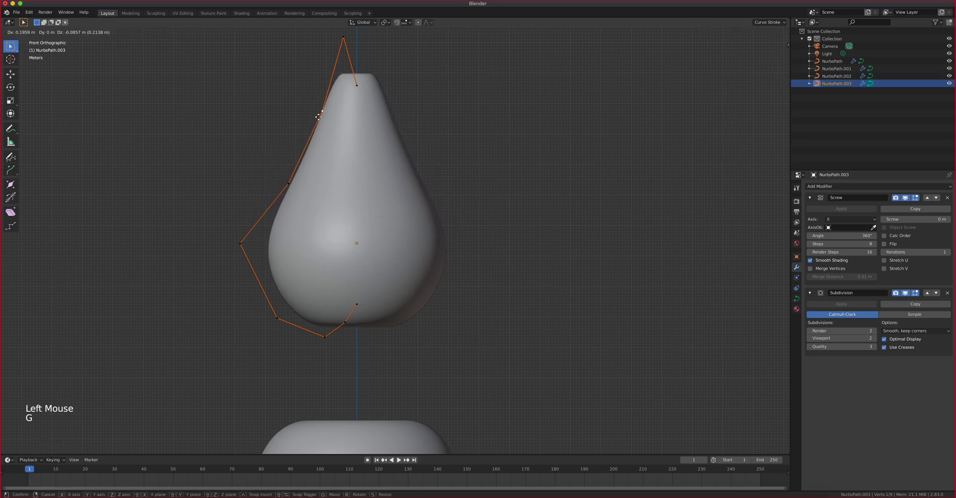
click(315, 106)
Shift the upper side point further in and up and raise the lower side point to refine the pear's shoulder.
click(288, 184)
key(g)
click(282, 203)
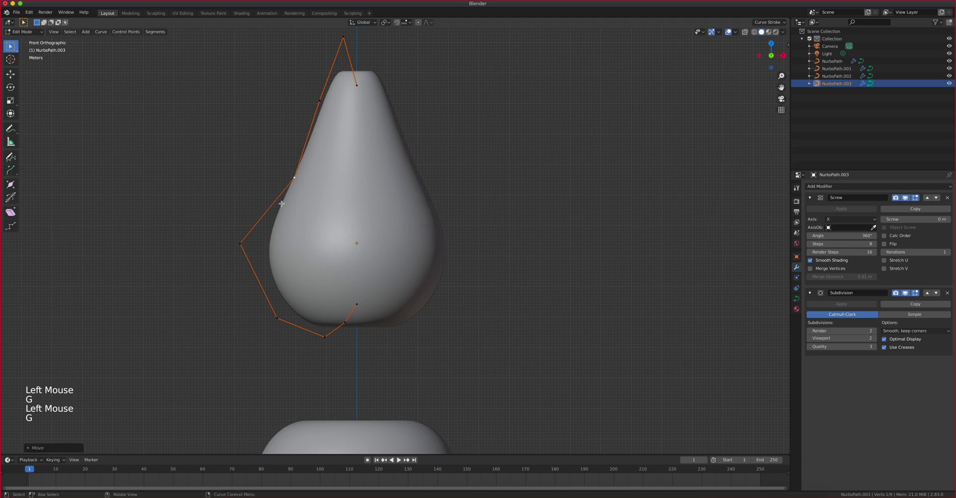
key(g)
click(252, 233)
click(240, 243)
key(g)
click(240, 230)
Move the lower corner and bottom points outward to fill out the pear's base, and finish editing it.
click(274, 317)
key(g)
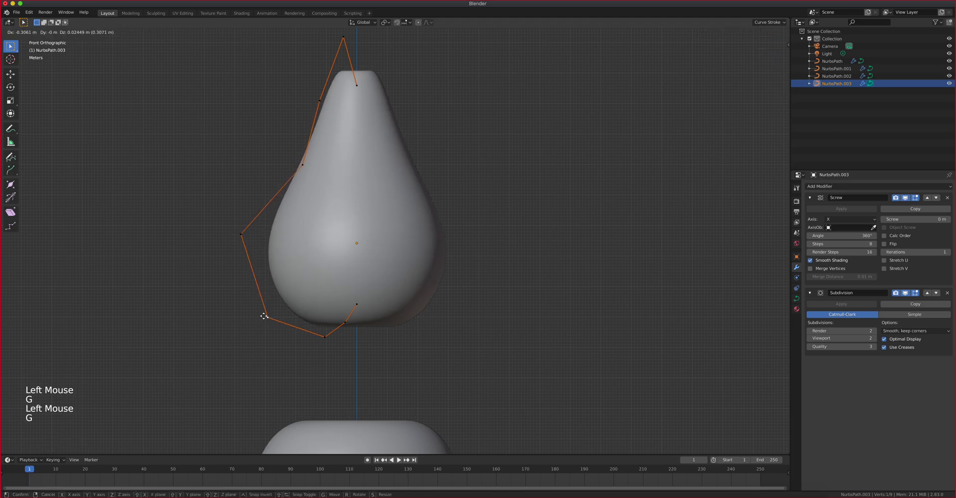
click(264, 311)
click(326, 338)
key(g)
click(321, 339)
click(321, 184)
scroll(321, 185, down, 3)
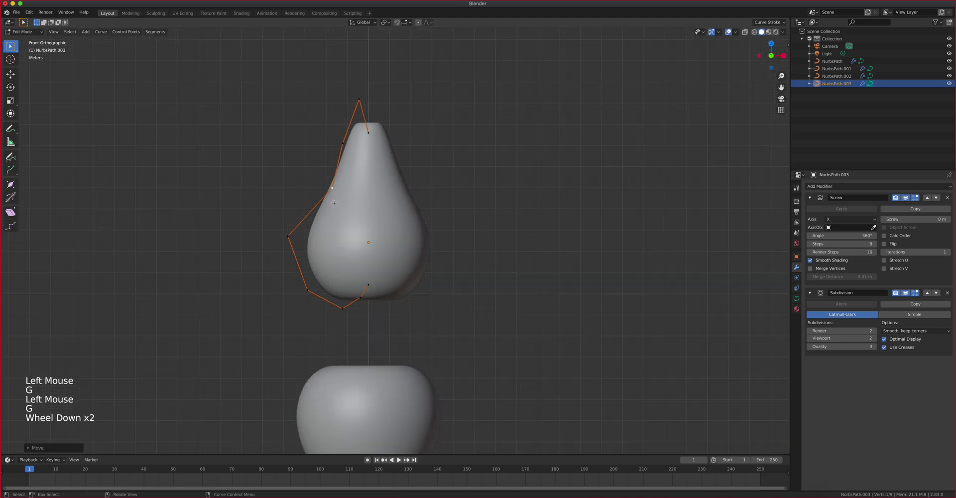
key(Tab)
middle_drag(335, 202, 350, 159)
scroll(356, 215, down, 3)
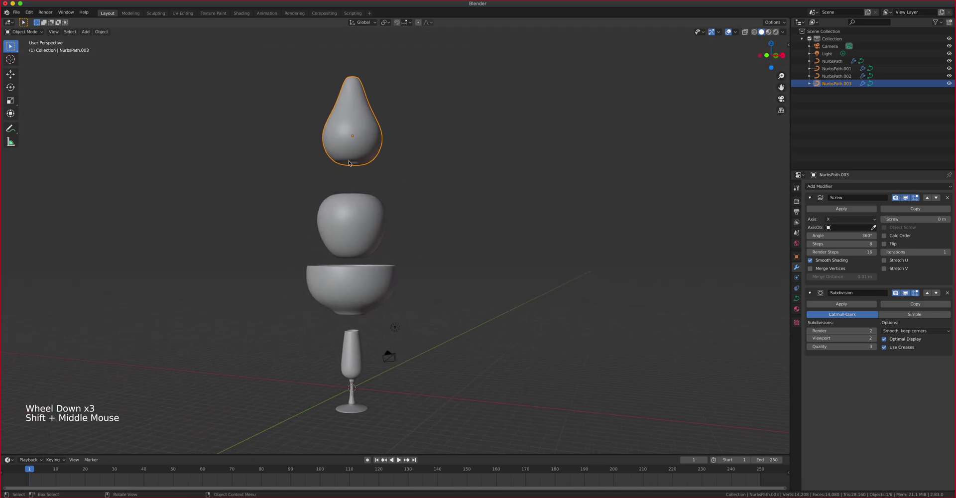
key(KP_1)
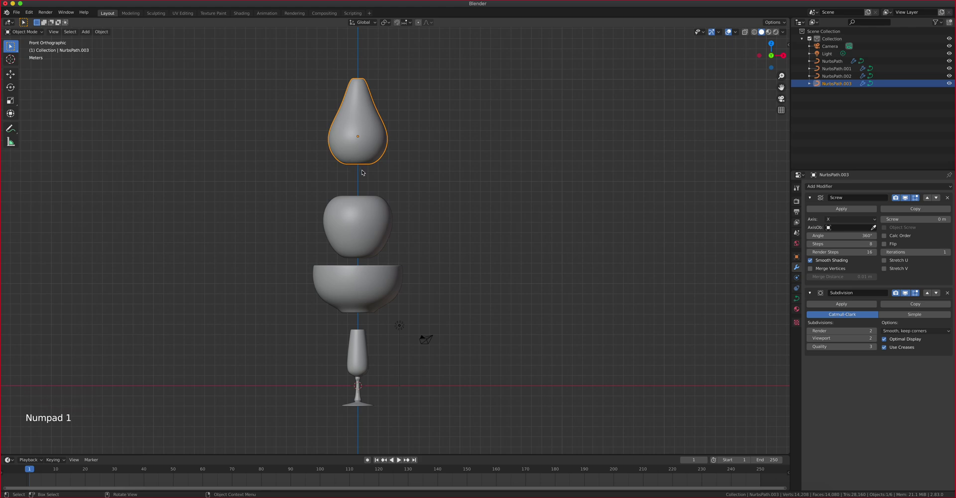